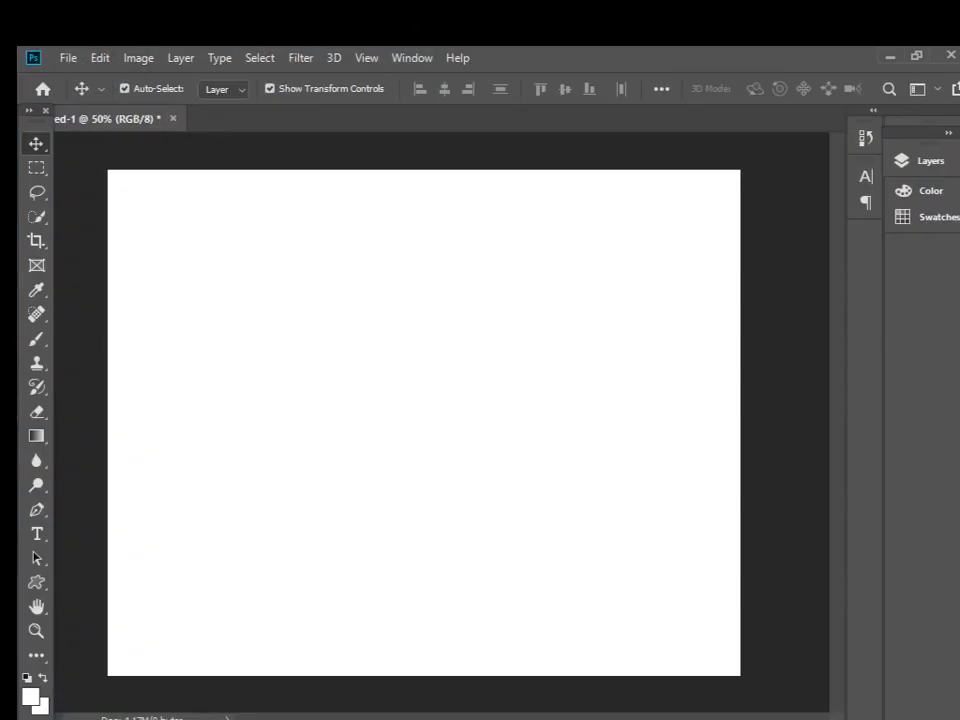
- After checking Image Size, add a Gradient Fill layer using the Orange, Yellow, Orange preset
key(alt+i)
key(ctrl+alt+i)
click(925, 160)
click(774, 620)
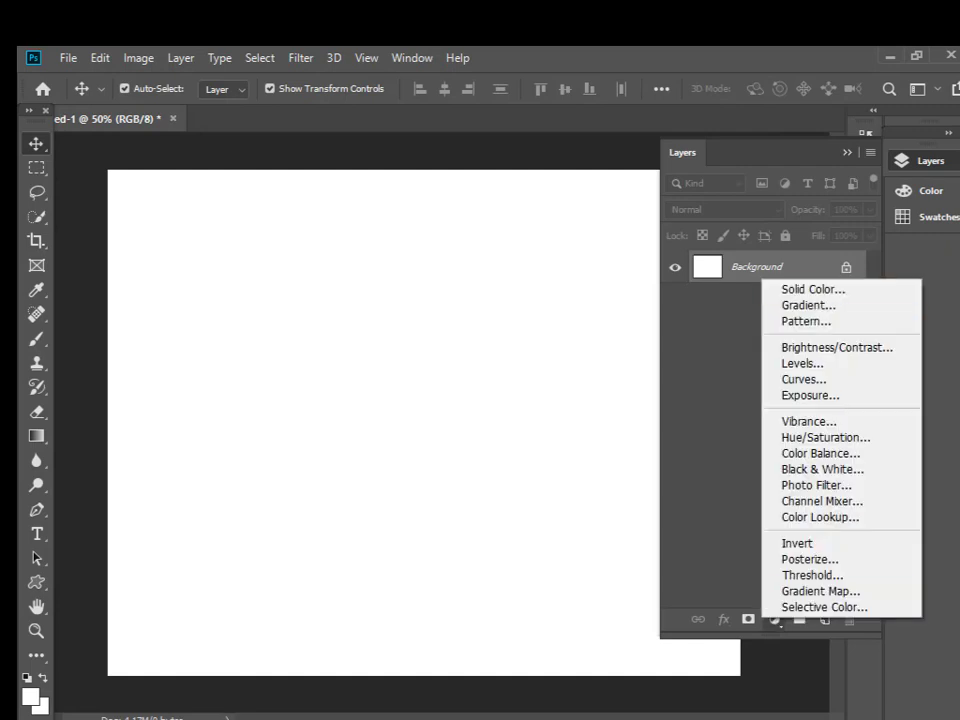
click(808, 305)
click(664, 261)
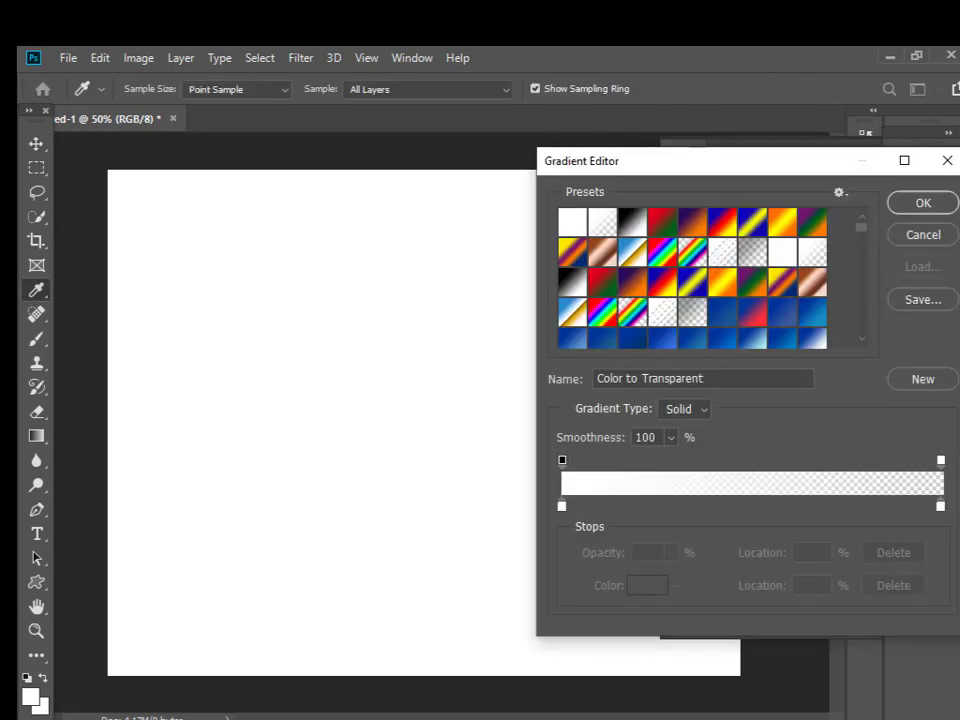
scroll(692, 277, down, 2)
scroll(692, 277, down, 2)
scroll(692, 277, up, 3)
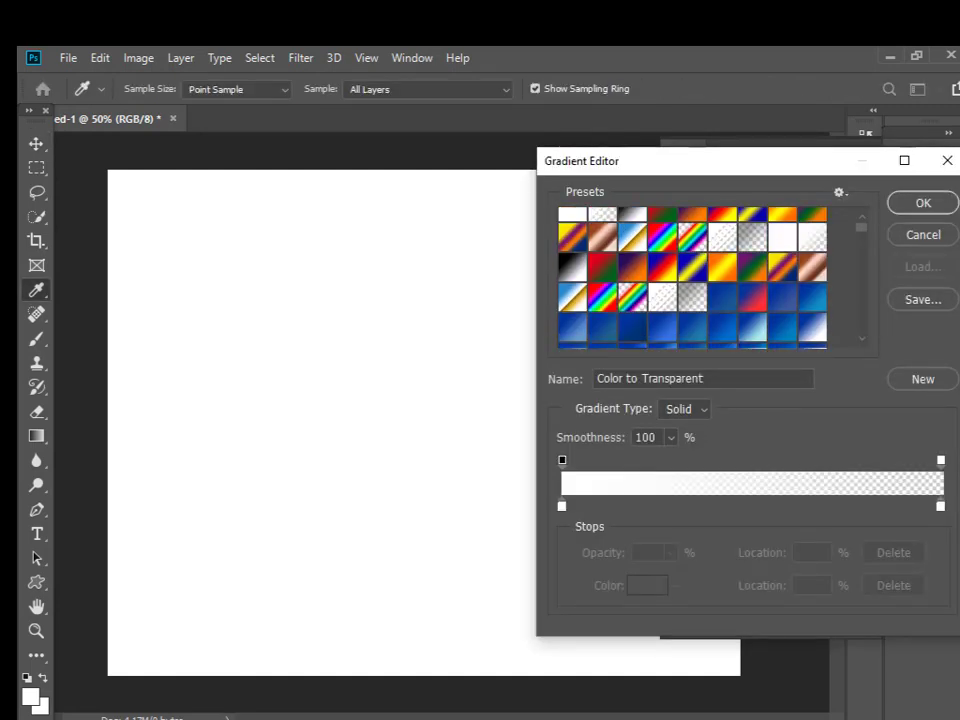
click(782, 214)
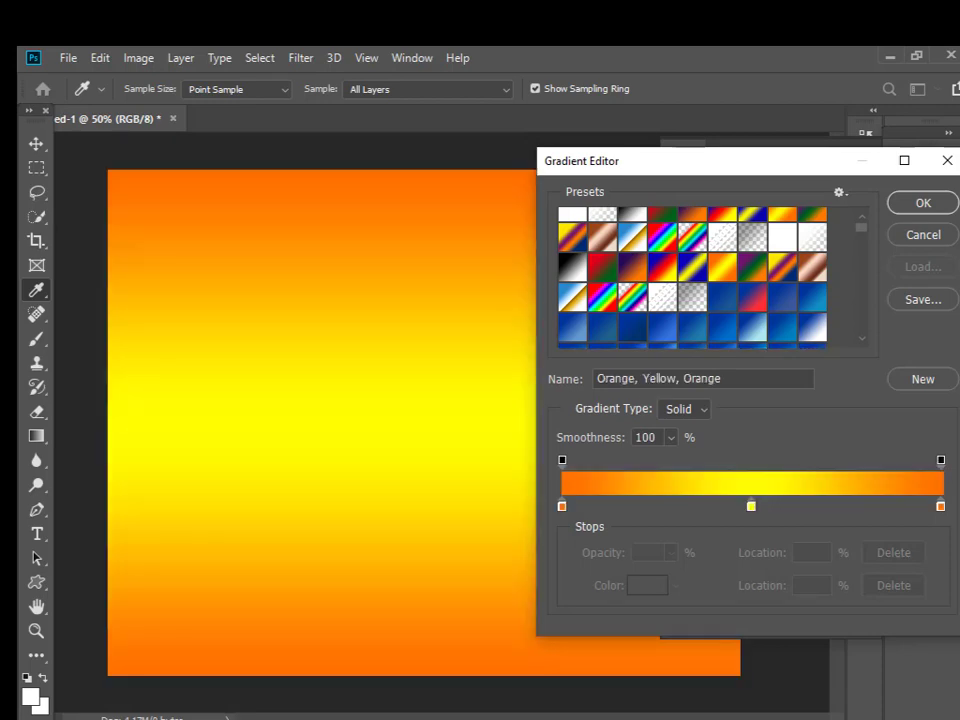
key(Return)
key(Return)
click(930, 160)
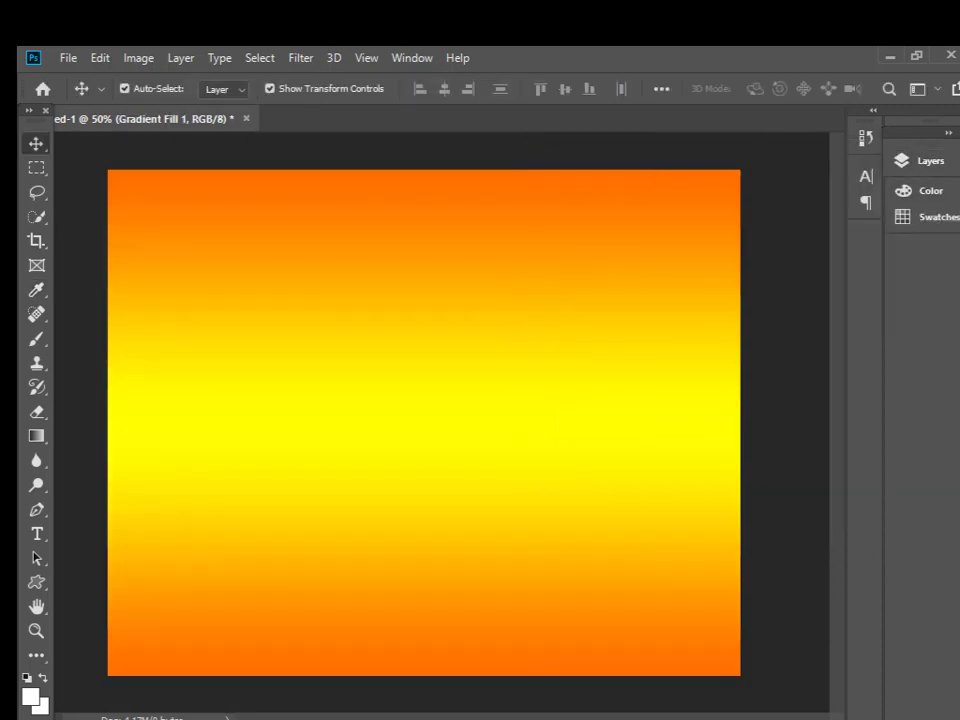
- Drag rock_stock1_by_tuku_stock_d161n5j.jpg from the pic wallpaper folder into Photoshop and lower it on the canvas
click(68, 57)
click(68, 57)
click(579, 643)
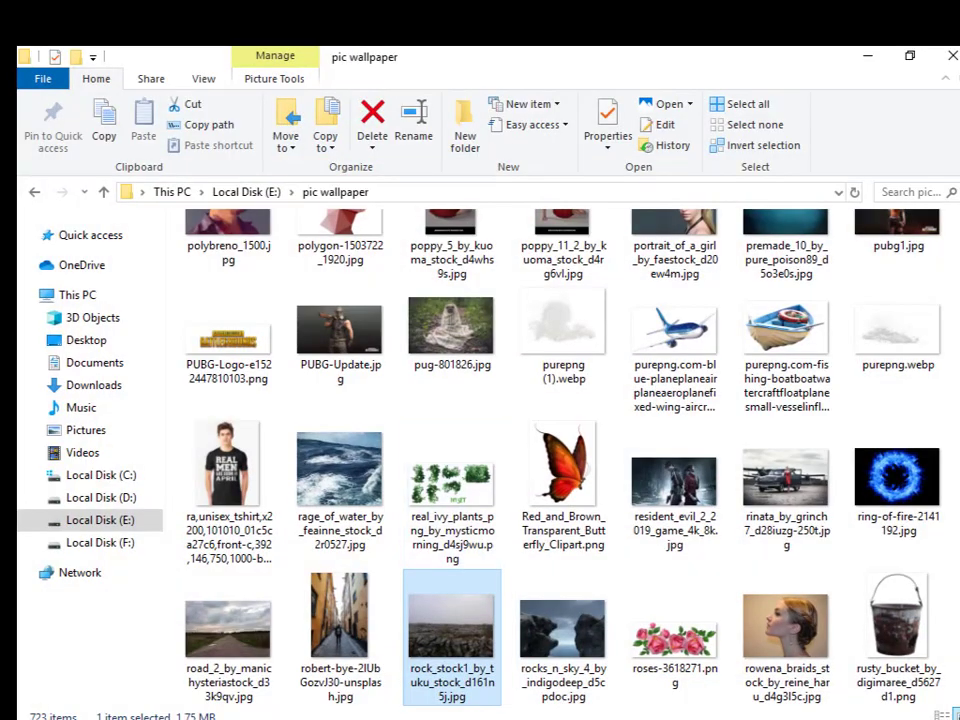
scroll(440, 620, down, 3)
mouse_move(450, 320)
mouse_down()
mouse_move(435, 705)
mouse_move(430, 420)
mouse_up()
drag(437, 369, 450, 492)
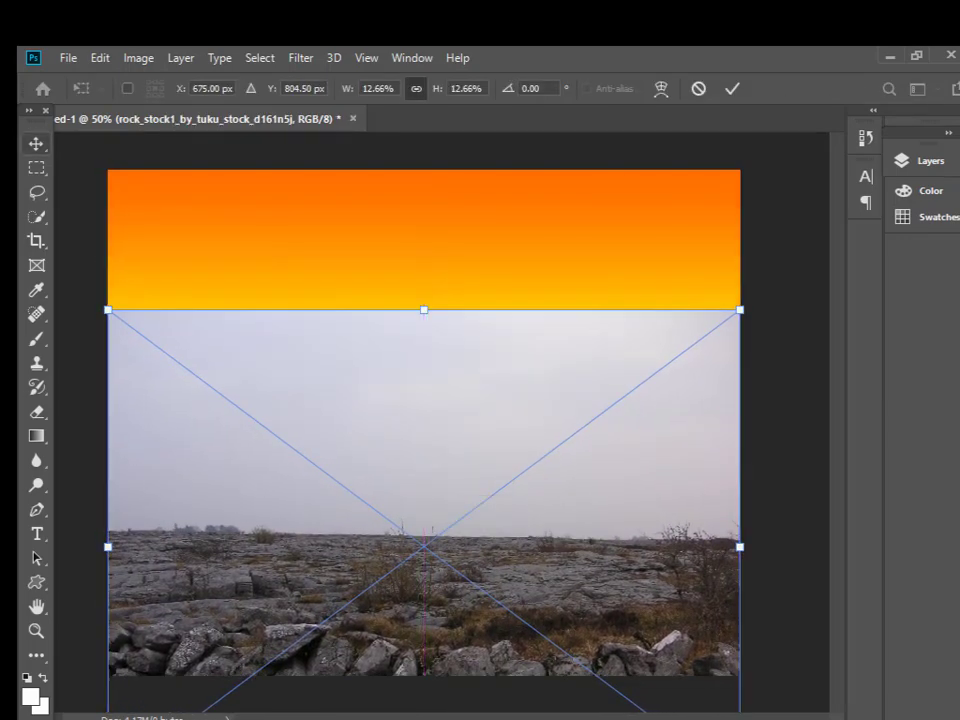
- Commit the rock photo placement, fit the view, and rasterize the rock photo layer
key(Return)
scroll(317, 226, down, 3)
scroll(317, 226, up, 5)
key(ctrl+0)
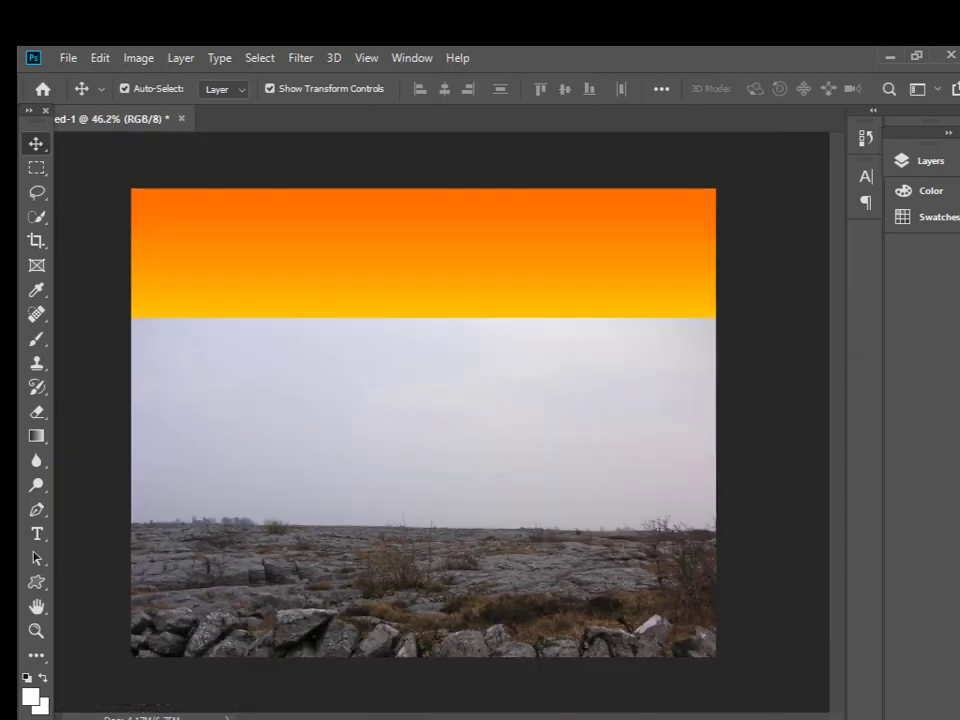
key(w)
click(930, 160)
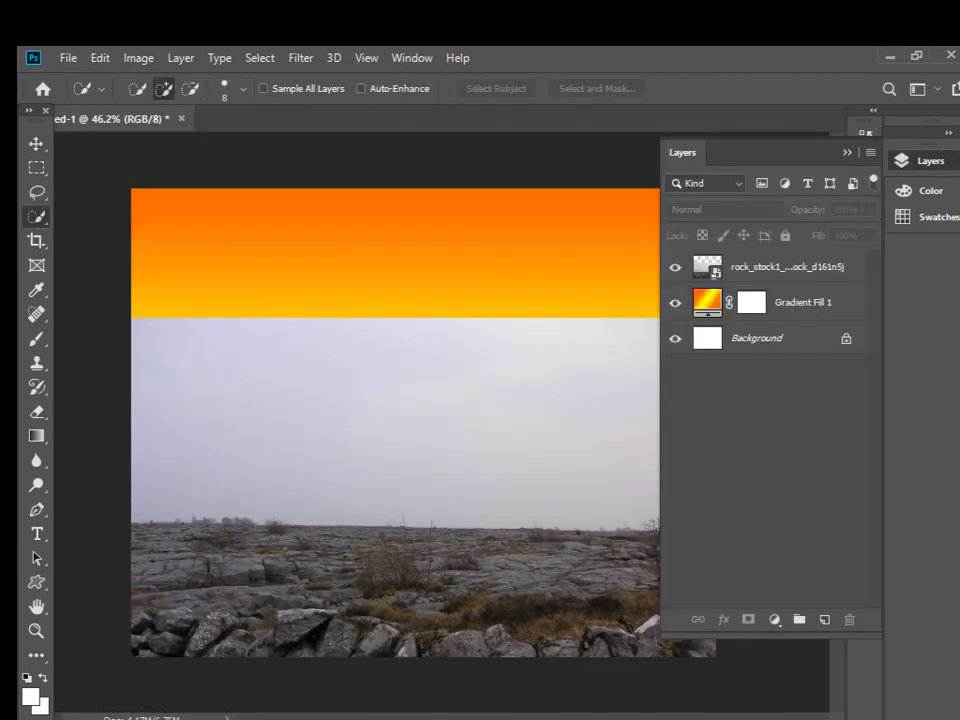
click(785, 266)
right_click(785, 266)
click(560, 379)
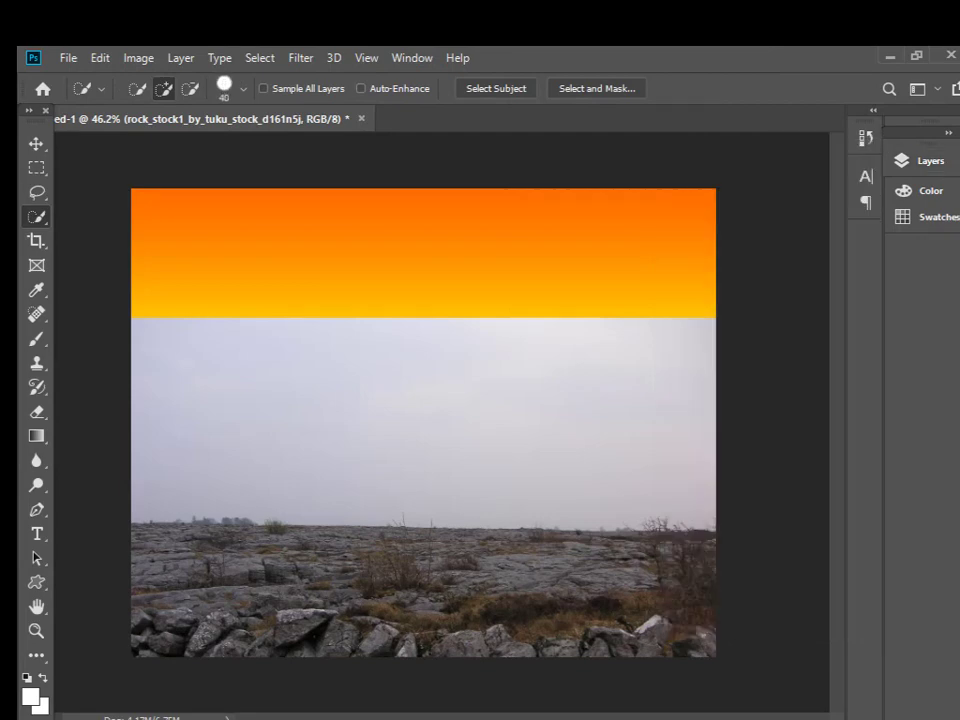
- Quick-select the rocky ground below the horizon and open Select and Mask
drag(215, 550, 700, 560)
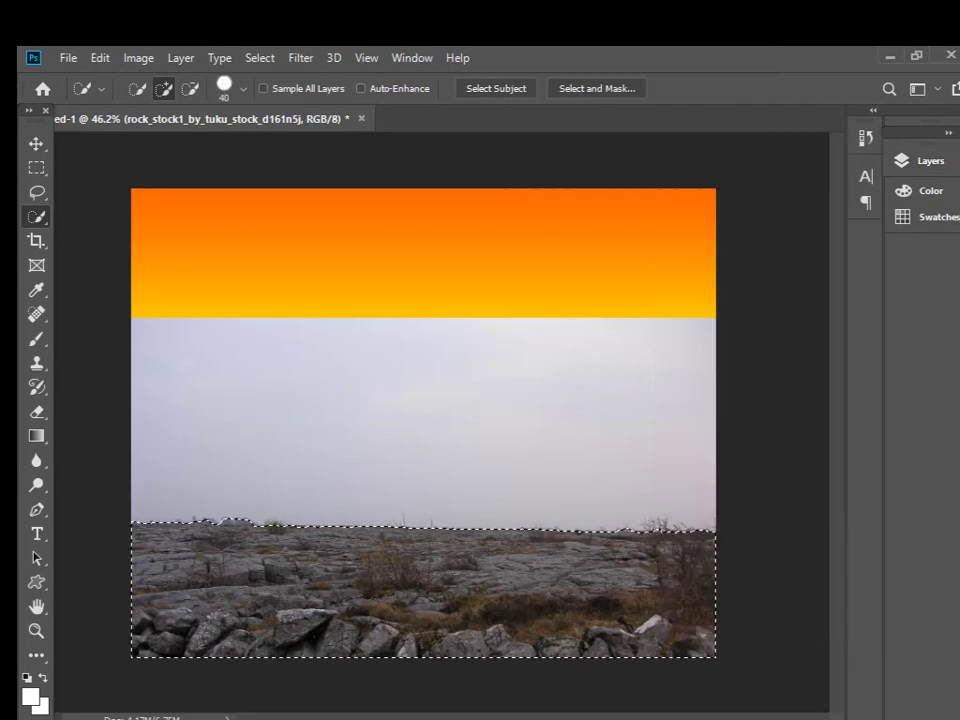
alt+scroll(713, 530, up, 5)
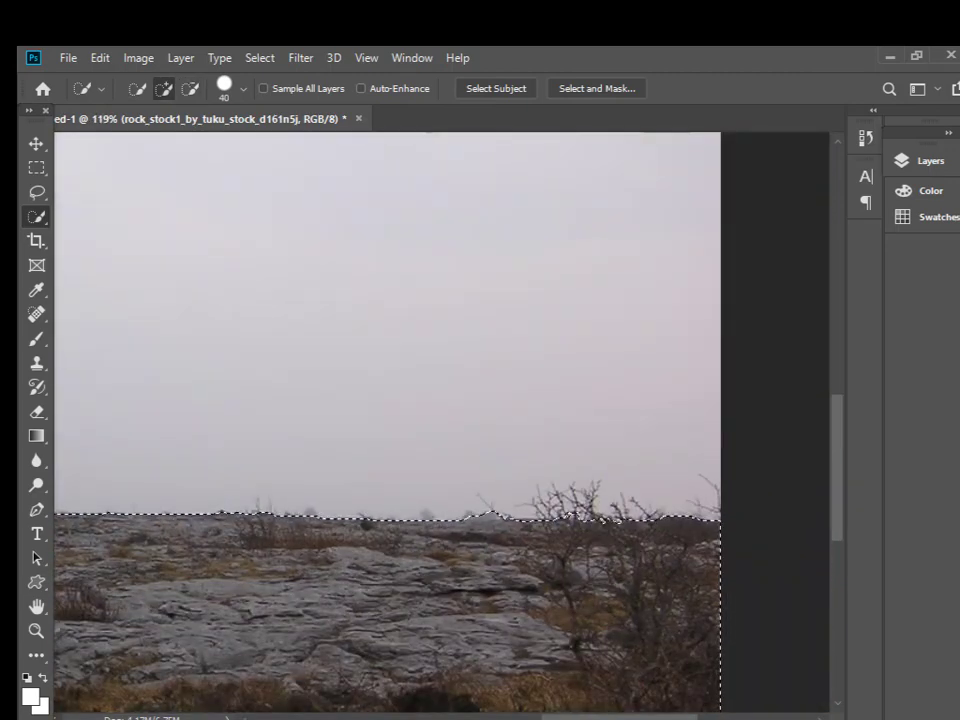
key(alt+ctrl+r)
alt+scroll(530, 520, up, 3)
alt+scroll(530, 520, up, 1)
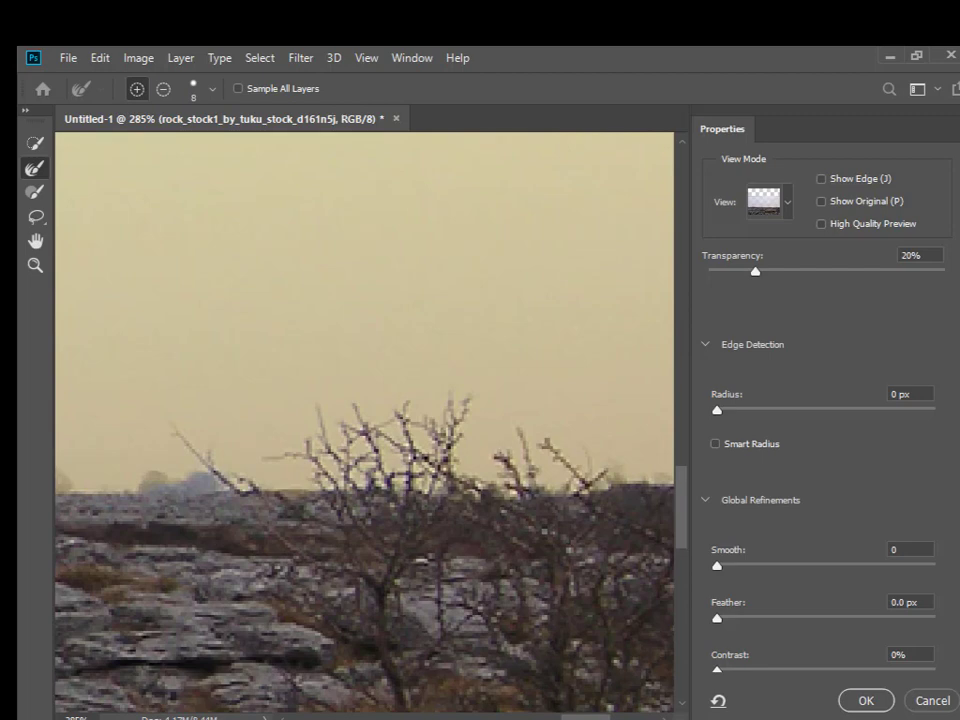
- Brush along the horizon edge in Select and Mask to keep bushes and grass, then apply
scroll(365, 420, down, 5)
scroll(365, 420, up, 5)
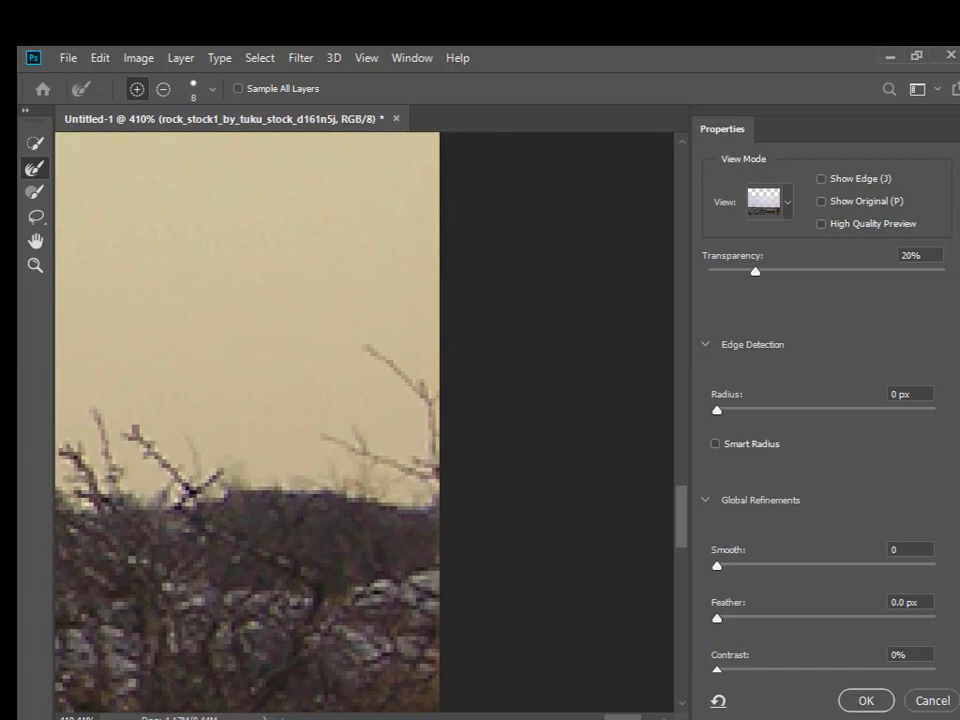
scroll(365, 420, down, 3)
scroll(365, 420, down, 3)
scroll(365, 420, up, 3)
scroll(365, 420, up, 2)
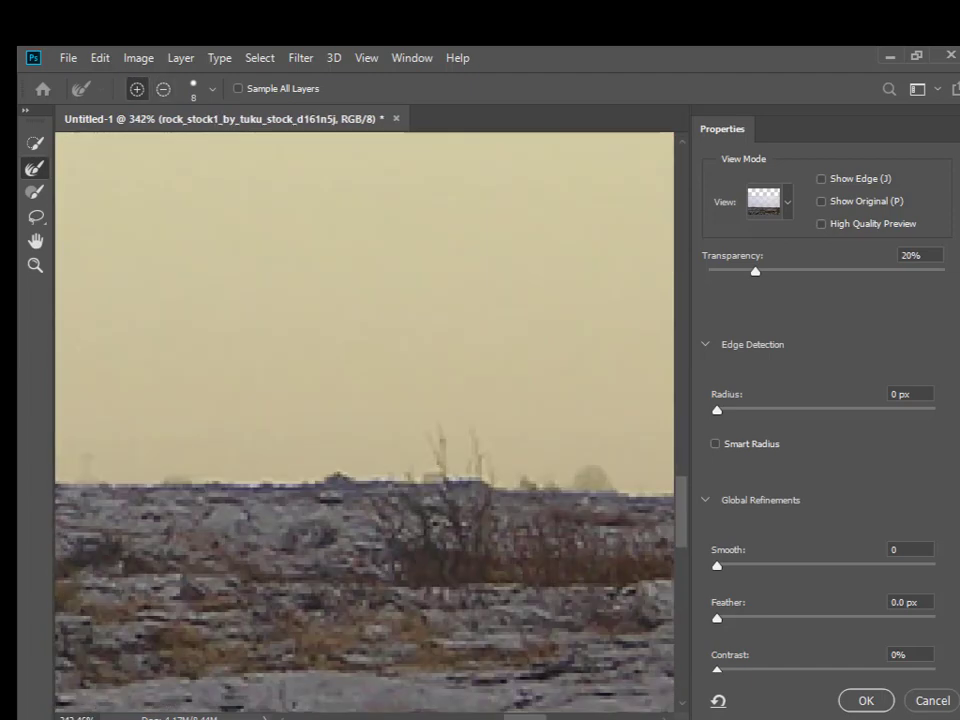
scroll(365, 420, down, 3)
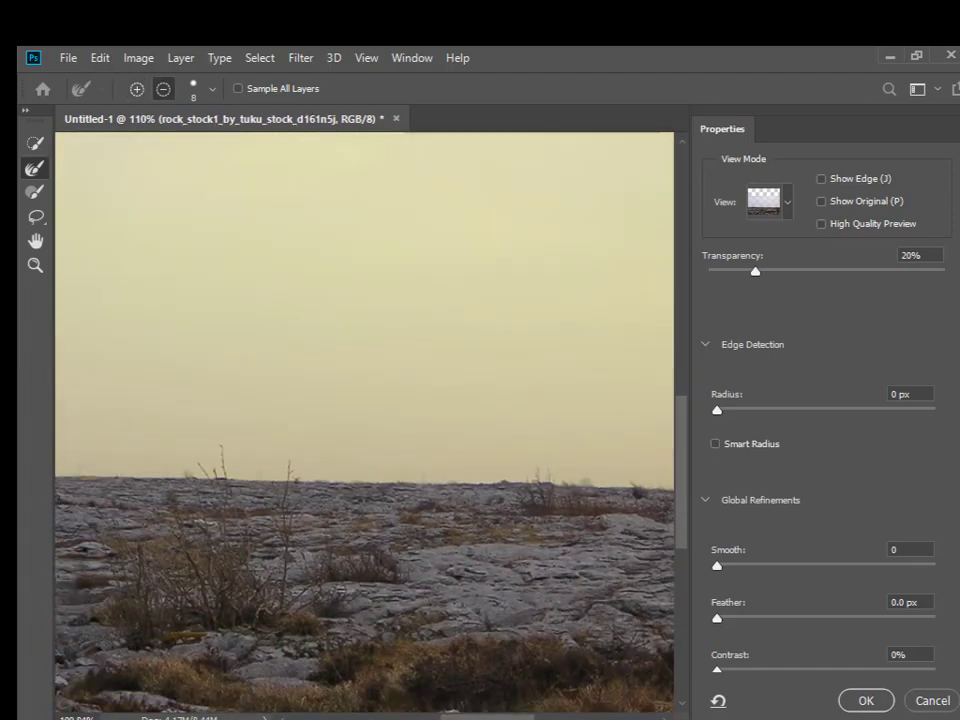
scroll(365, 420, up, 2)
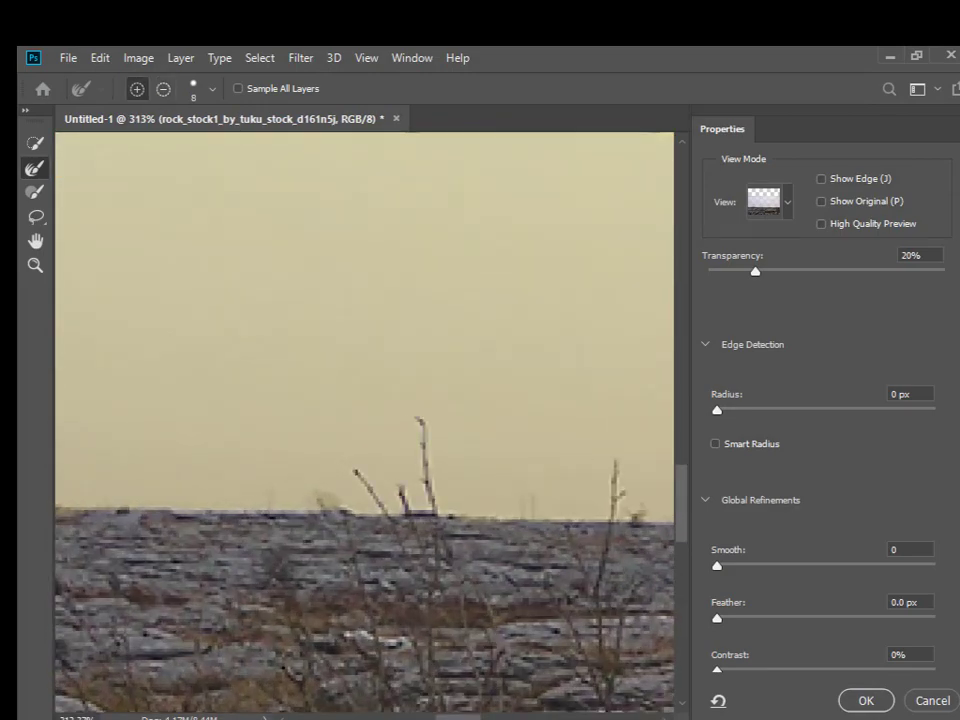
scroll(365, 420, down, 3)
scroll(365, 420, up, 3)
scroll(365, 420, up, 1)
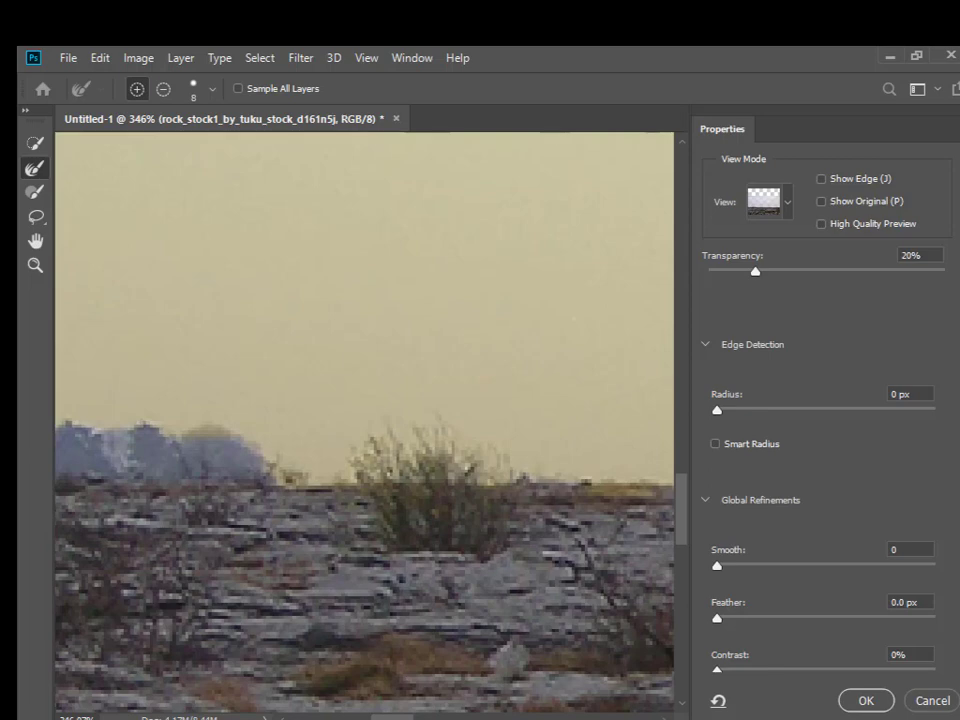
scroll(365, 420, down, 3)
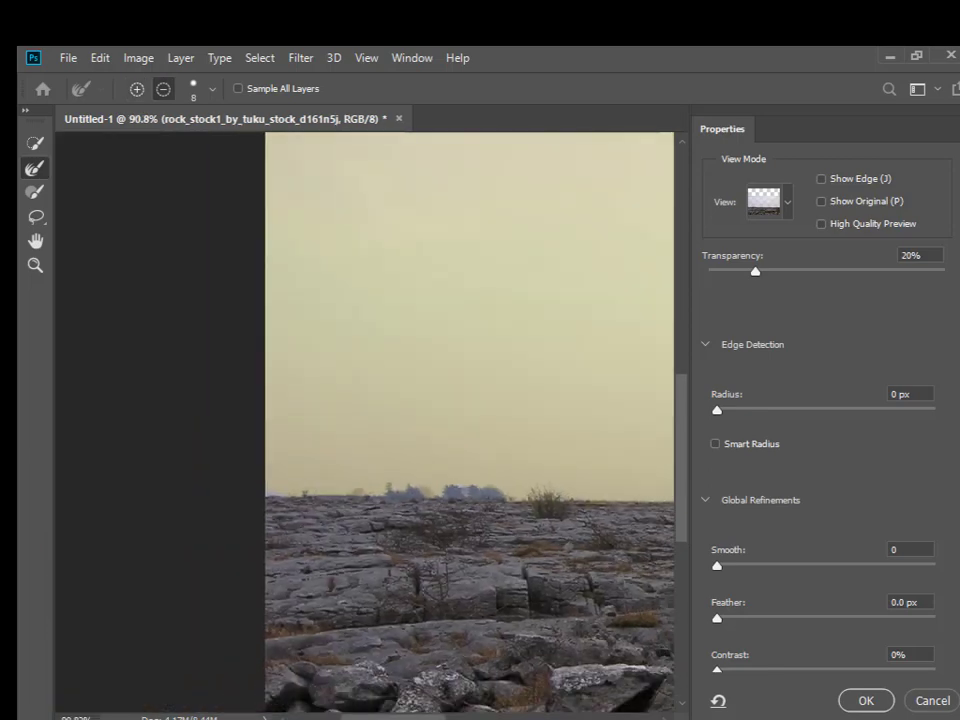
scroll(365, 420, up, 2)
scroll(365, 420, down, 2)
scroll(365, 420, up, 1)
scroll(365, 420, down, 1)
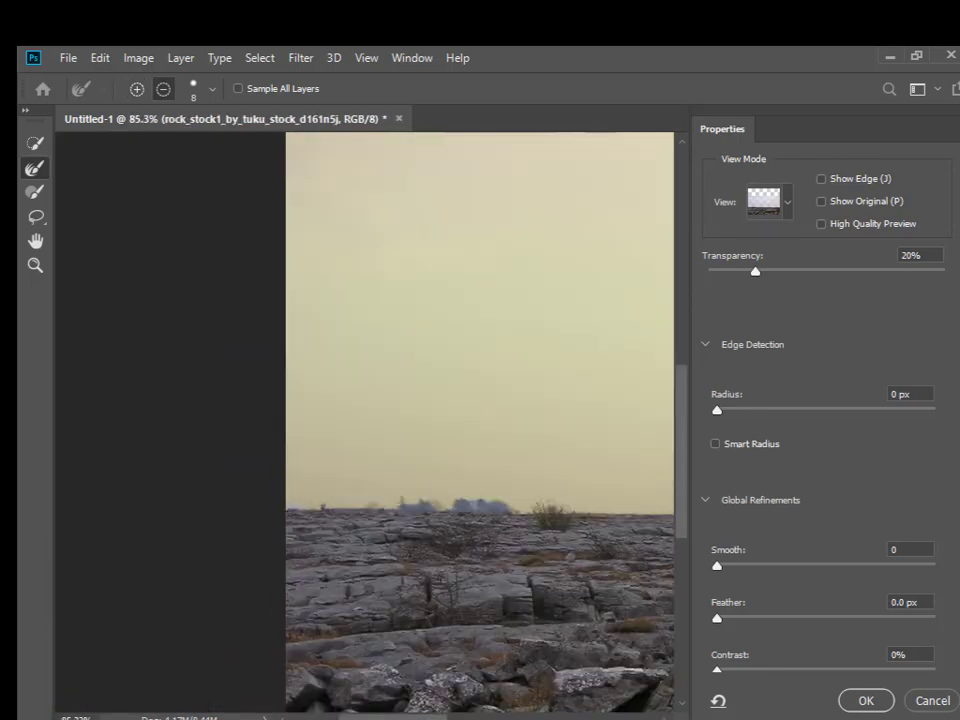
scroll(365, 420, down, 2)
key(Return)
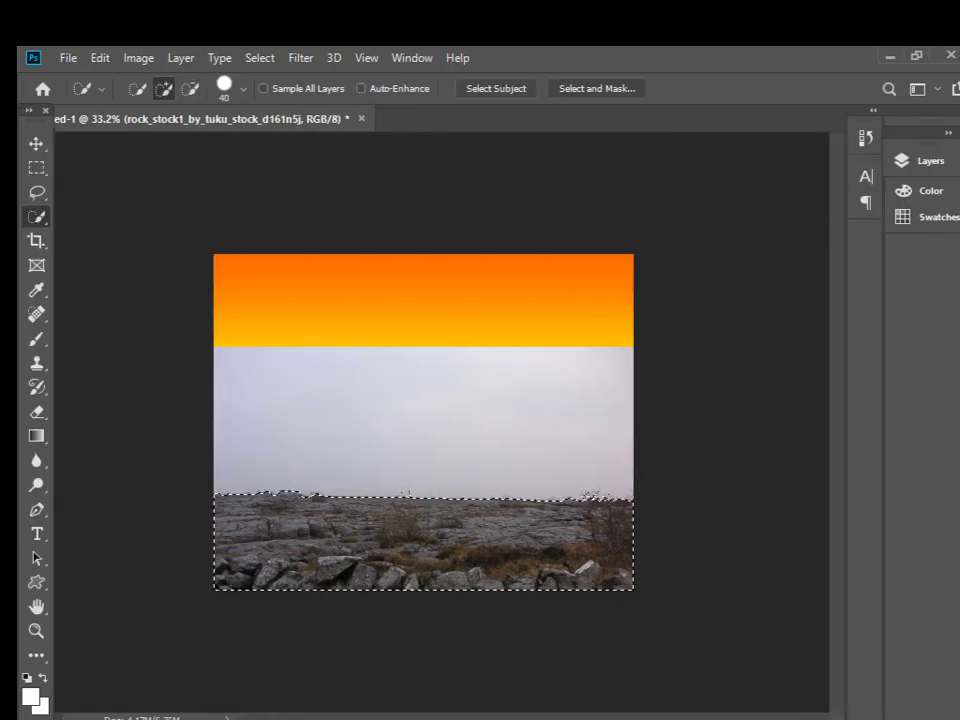
- Copy the selected rocks to Layer 1 and delete the original rock photo layer
key(ctrl+j)
key(F7)
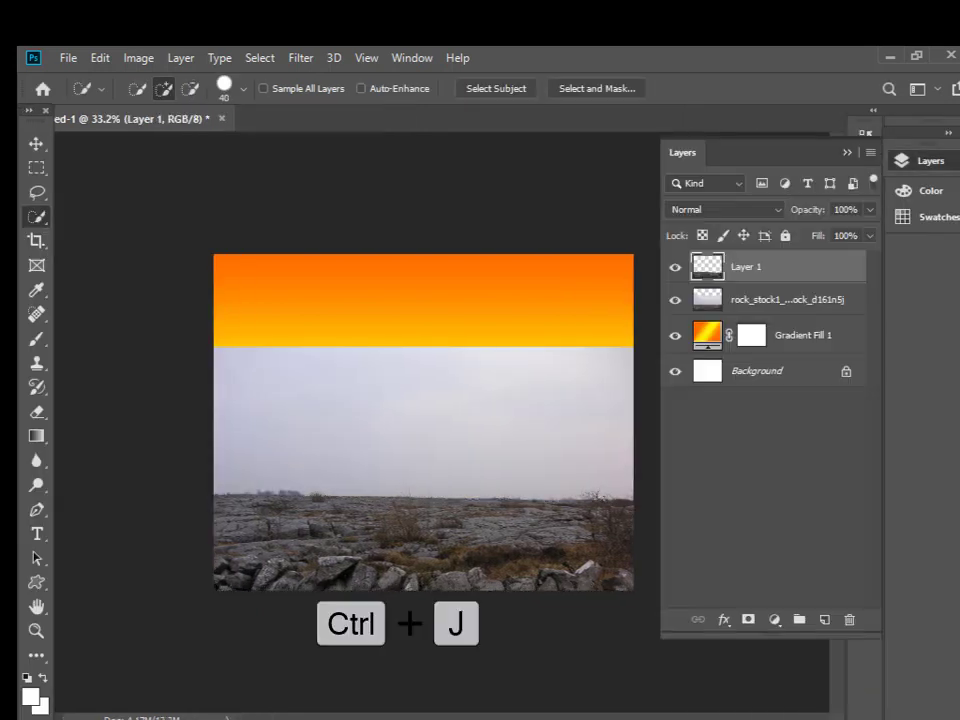
click(787, 299)
key(Delete)
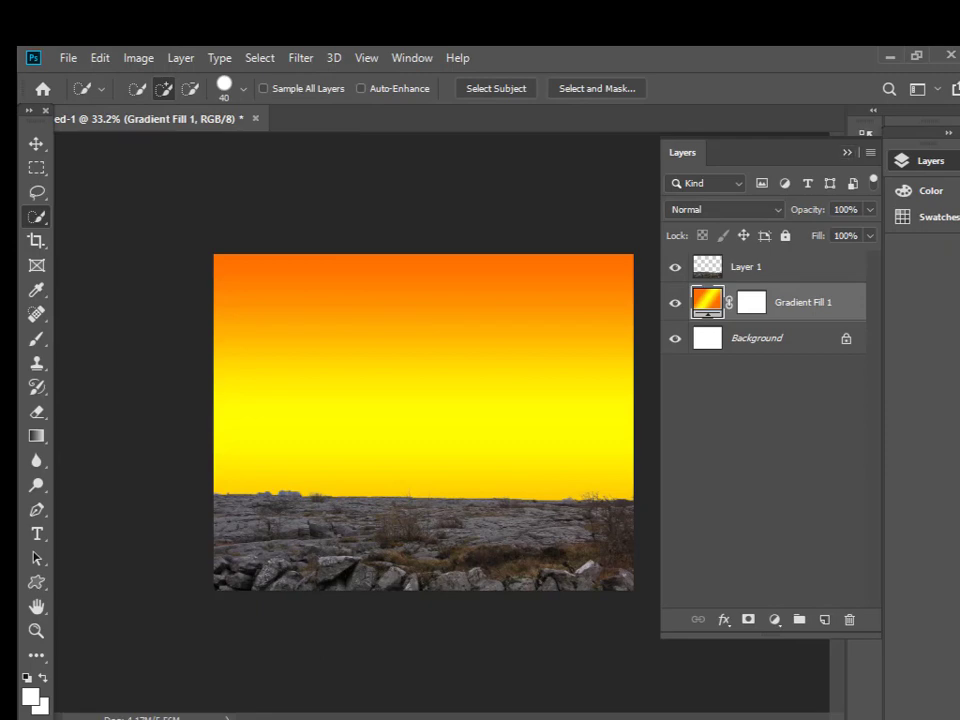
click(760, 266)
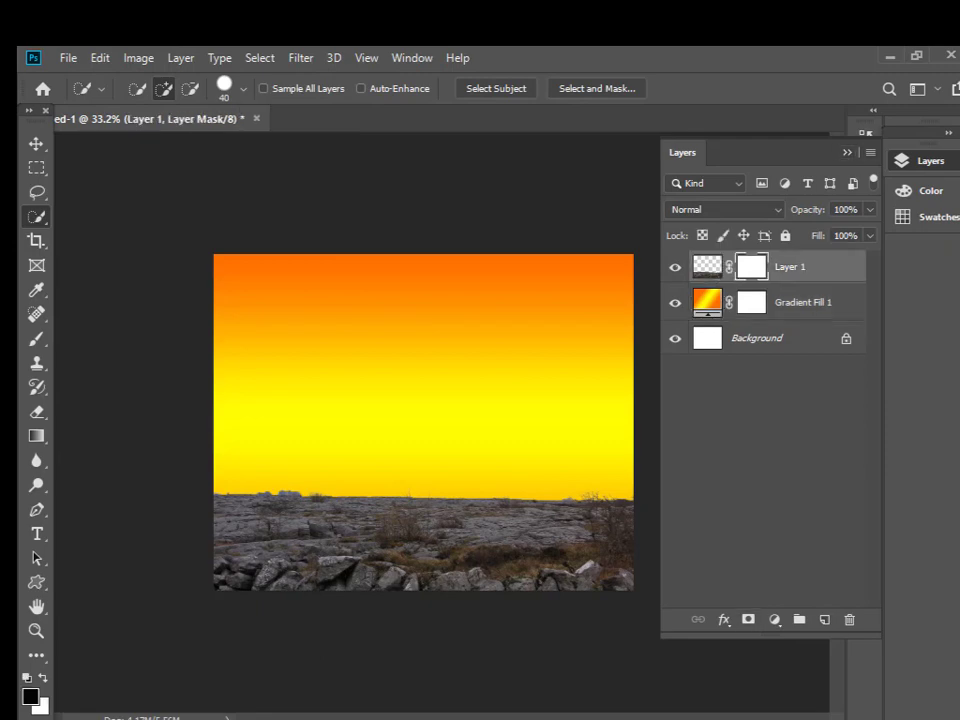
- Paint black on Layer 1's mask to hide the grey sky along the horizon
key(b)
scroll(284, 482, up, 3)
scroll(284, 482, up, 1)
scroll(284, 482, up, 2)
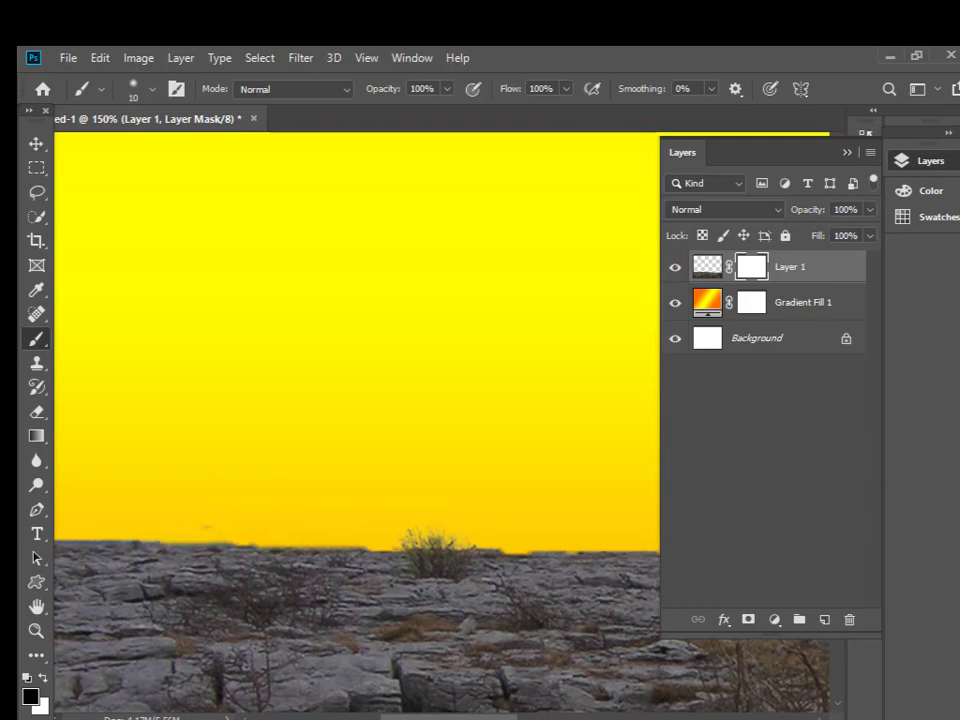
scroll(284, 482, down, 2)
scroll(284, 482, up, 1)
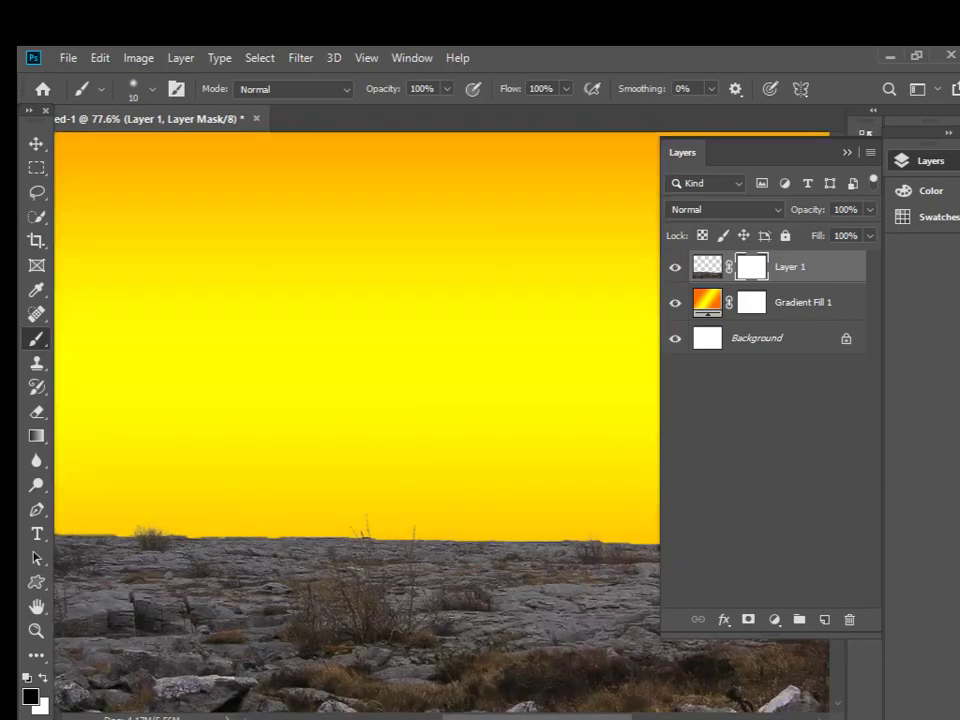
scroll(284, 482, up, 3)
scroll(284, 482, down, 4)
scroll(400, 490, down, 1)
scroll(400, 490, down, 1)
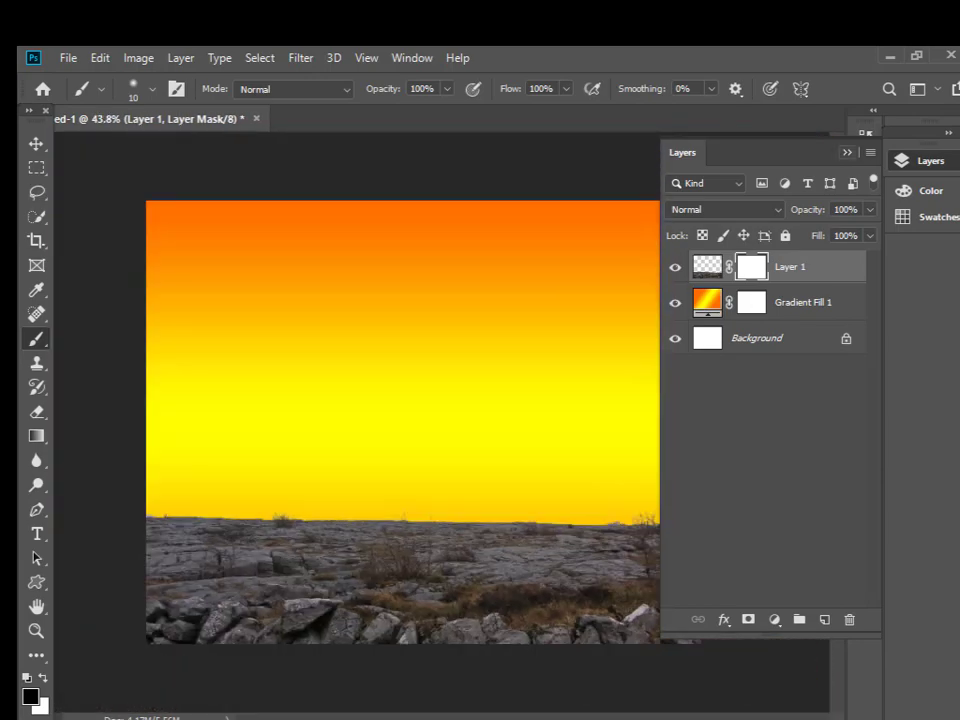
key(F7)
scroll(620, 510, up, 5)
scroll(600, 500, down, 4)
scroll(600, 500, up, 4)
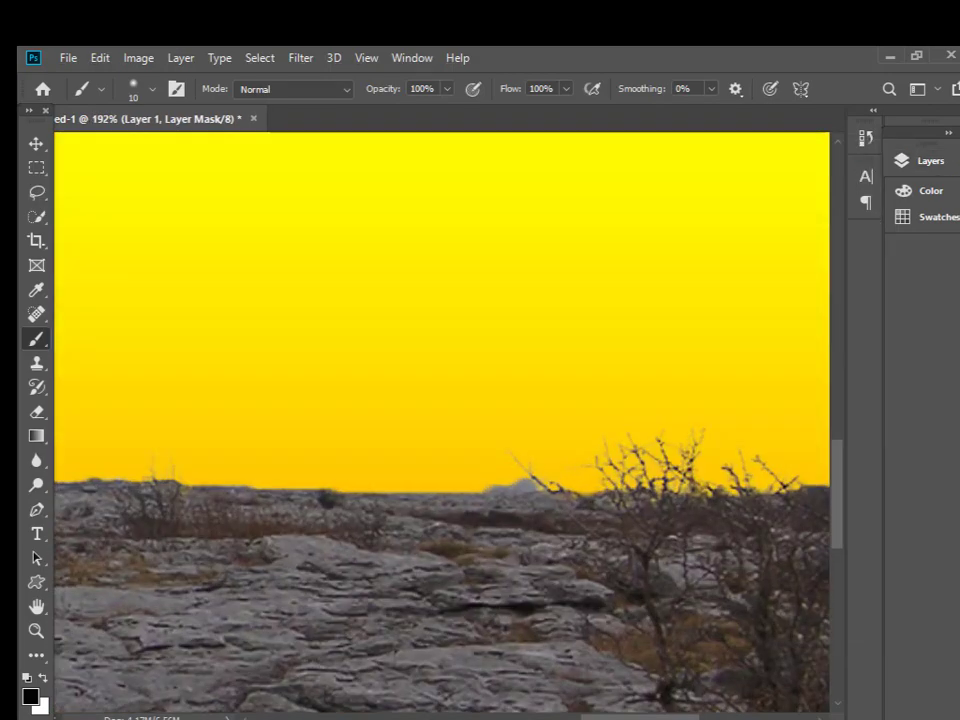
scroll(440, 420, down, 4)
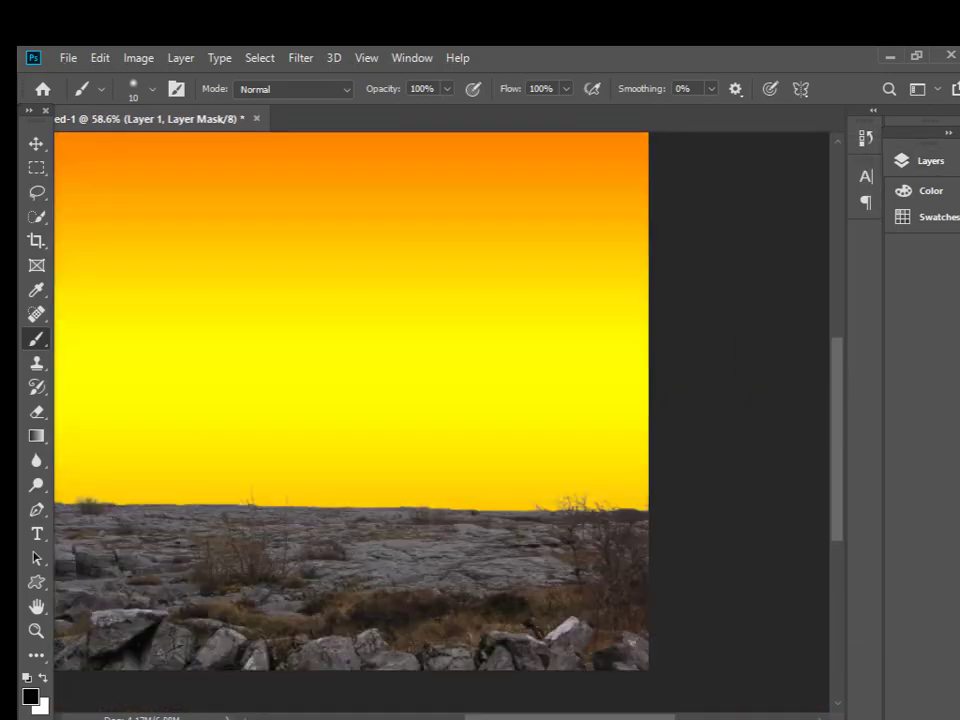
scroll(440, 420, down, 1)
- Load Layer 1's outline and fill the rocks with black #000000
key(F7)
ctrl+click(707, 266)
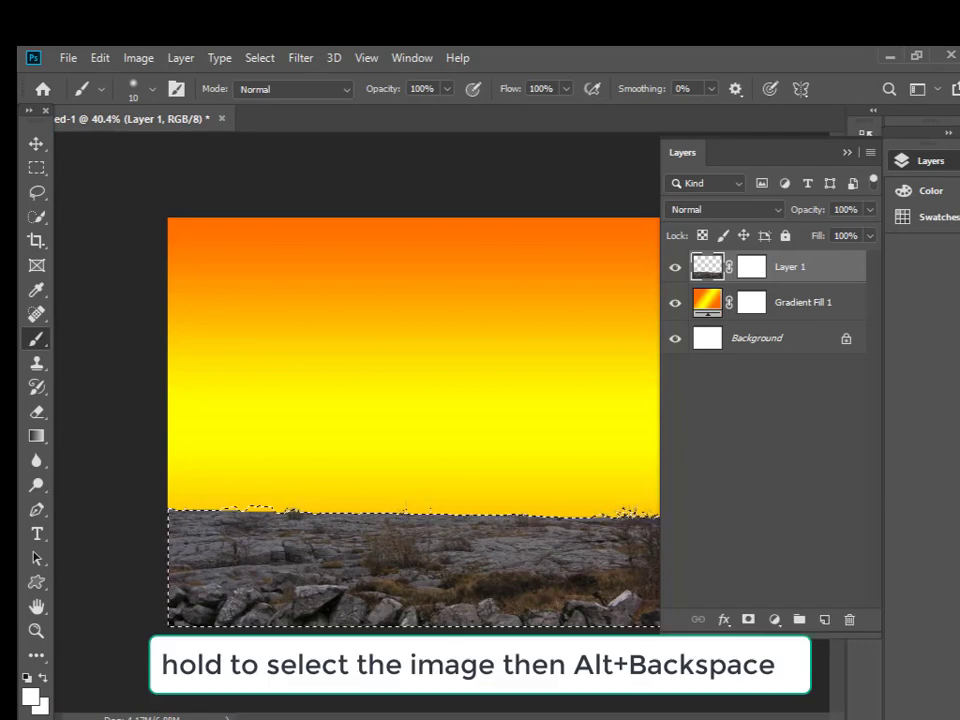
key(alt+BackSpace)
key(ctrl+z)
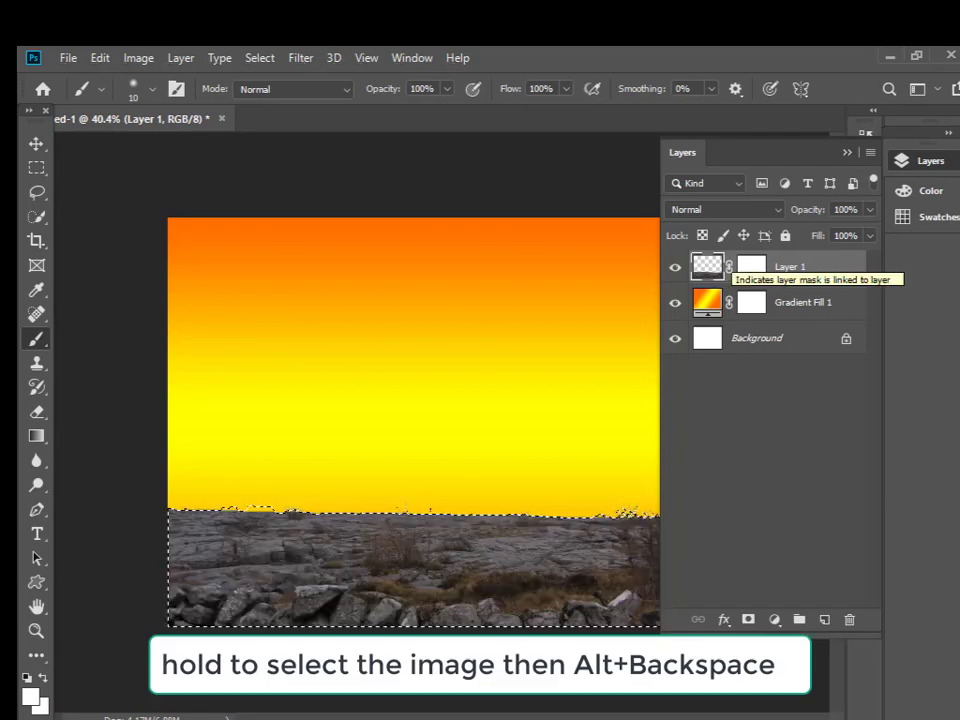
click(29, 695)
text(000000)
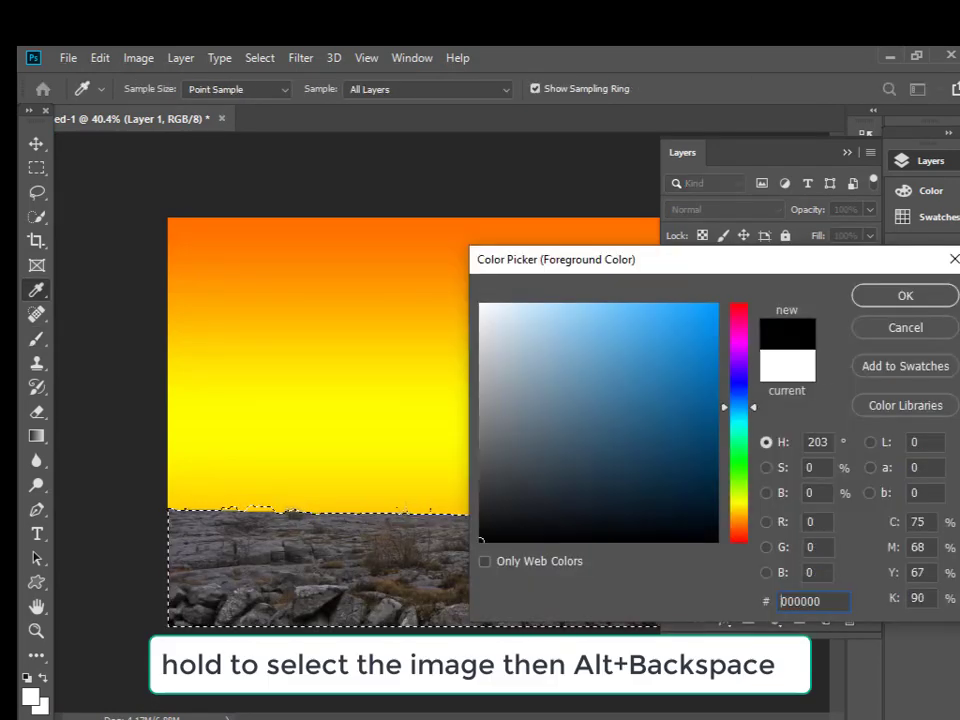
key(Return)
key(alt+BackSpace)
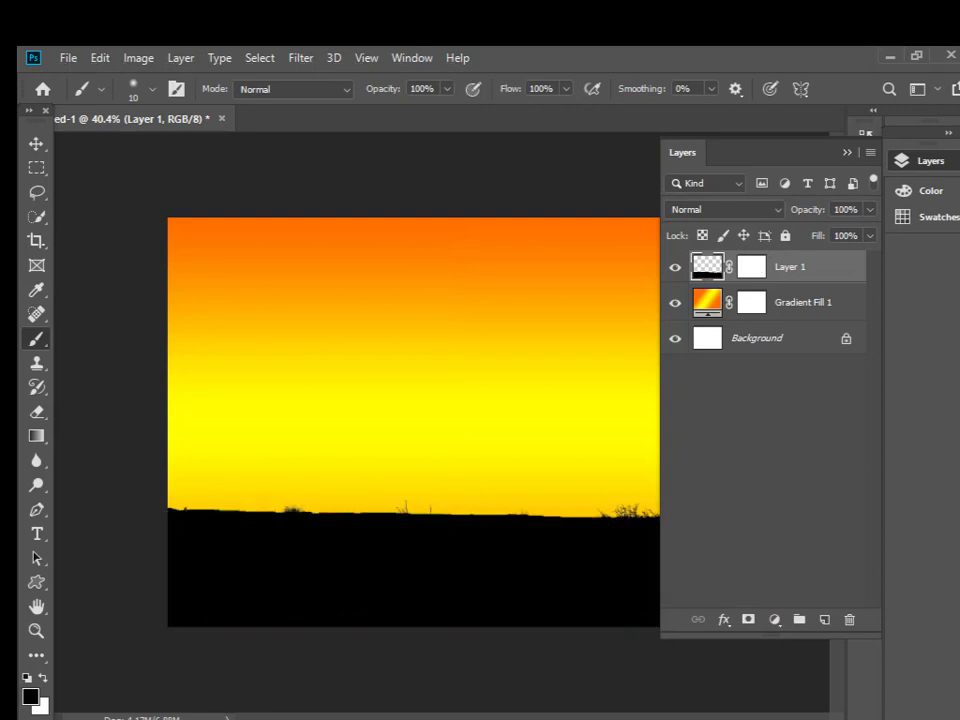
- Move the black ground silhouette slightly lower in the scene
key(F7)
key(v)
scroll(417, 412, up, 1)
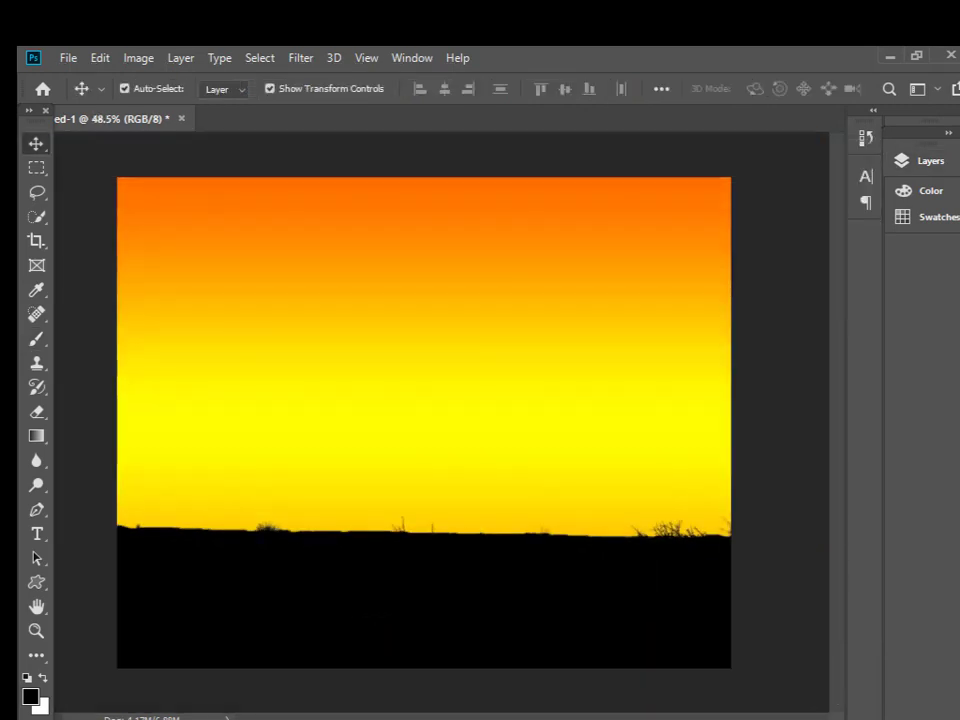
drag(440, 543, 440, 568)
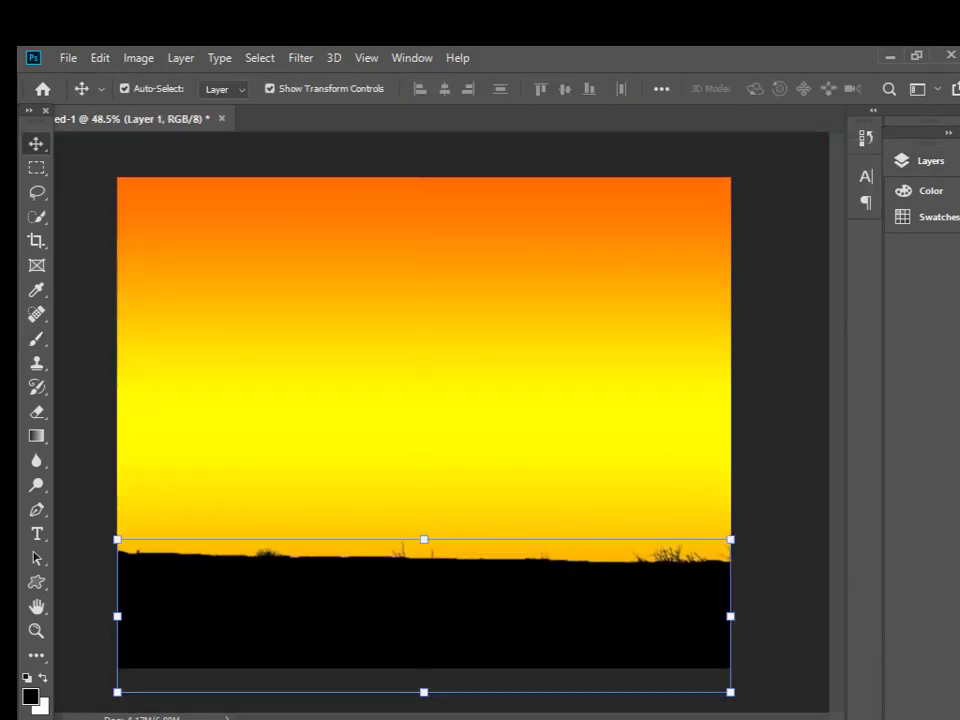
key(ctrl+e)
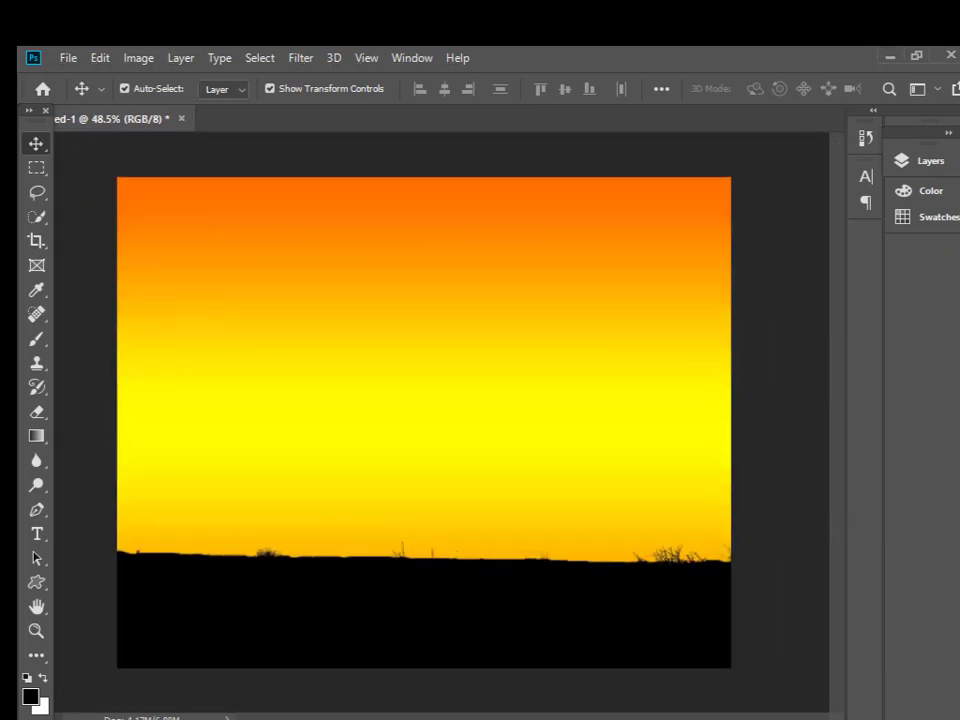
- Drag dead_tree_png_by_gd08_d3hs9tf from the reference folder onto the Photoshop canvas
key(alt+Tab)
scroll(560, 450, up, 10)
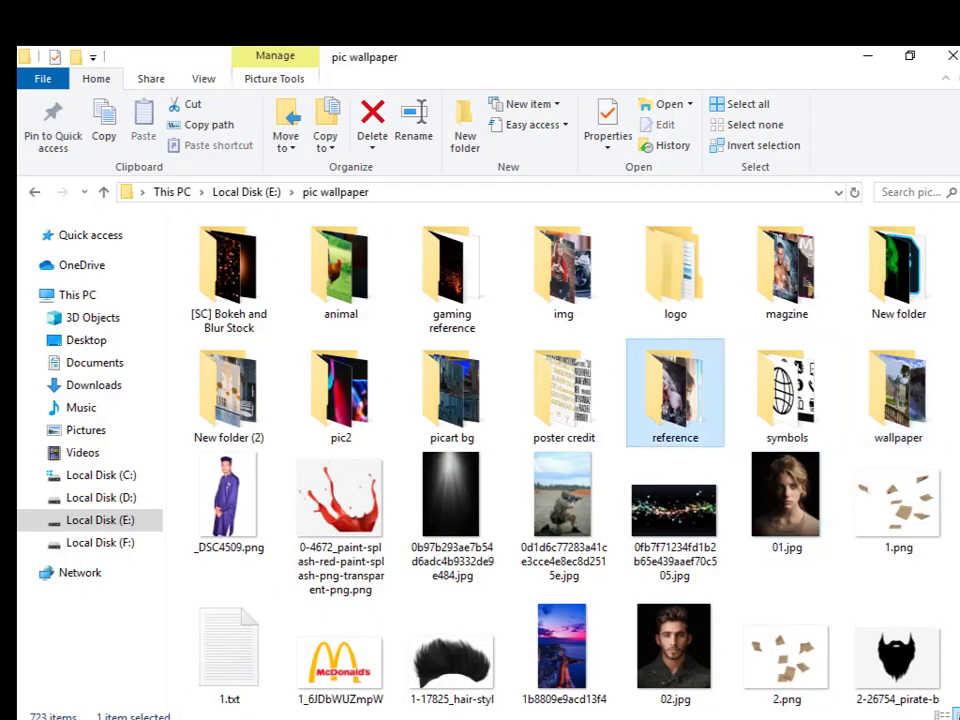
key(Return)
scroll(320, 500, up, 2)
click(228, 270)
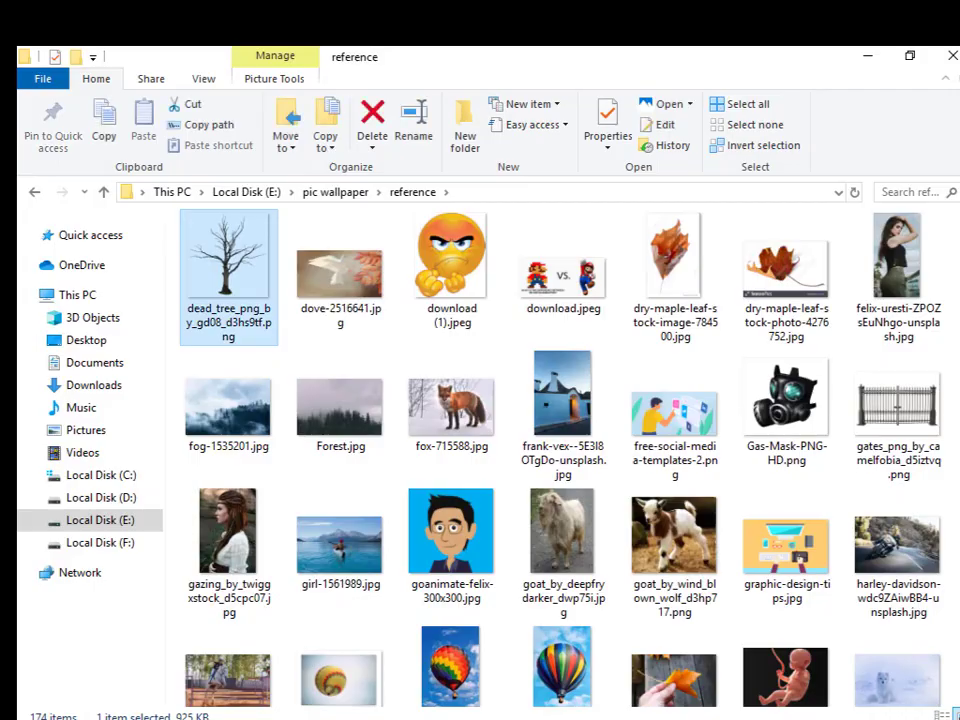
drag(228, 270, 424, 420)
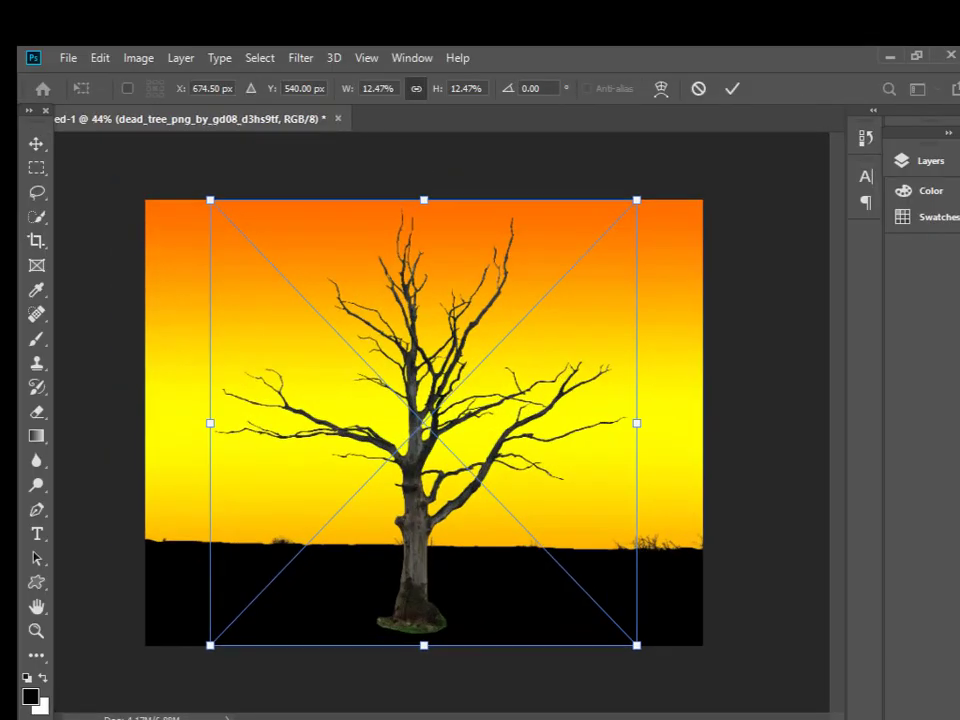
- Place the dead tree, scale it to 87.66%, and move it left onto the horizon
key(Return)
key(ctrl+0)
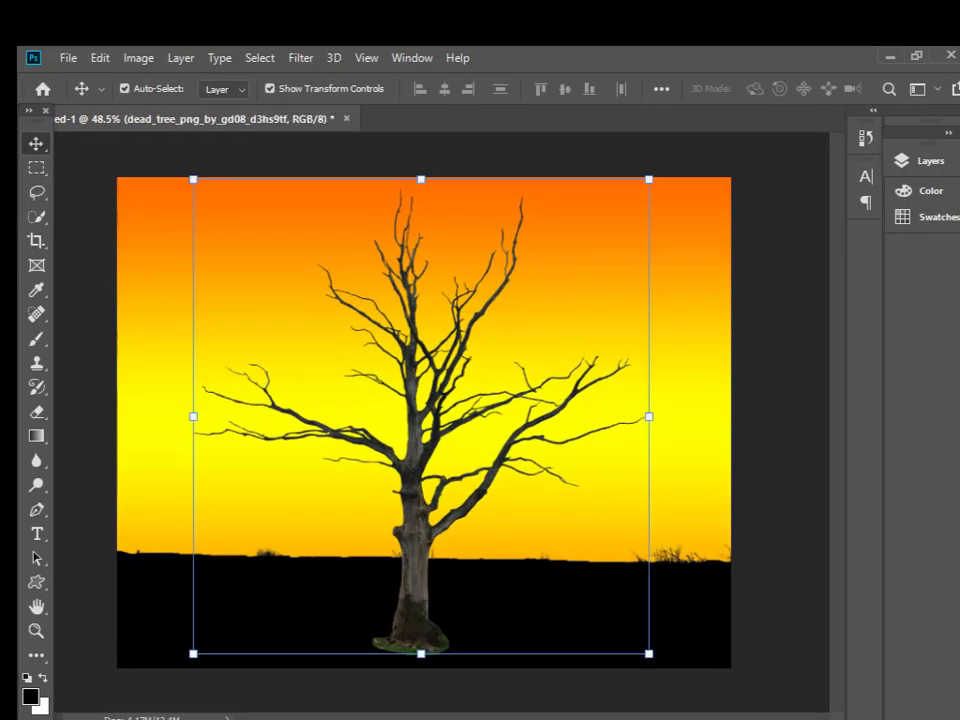
key(F7)
right_click(709, 270)
key(Escape)
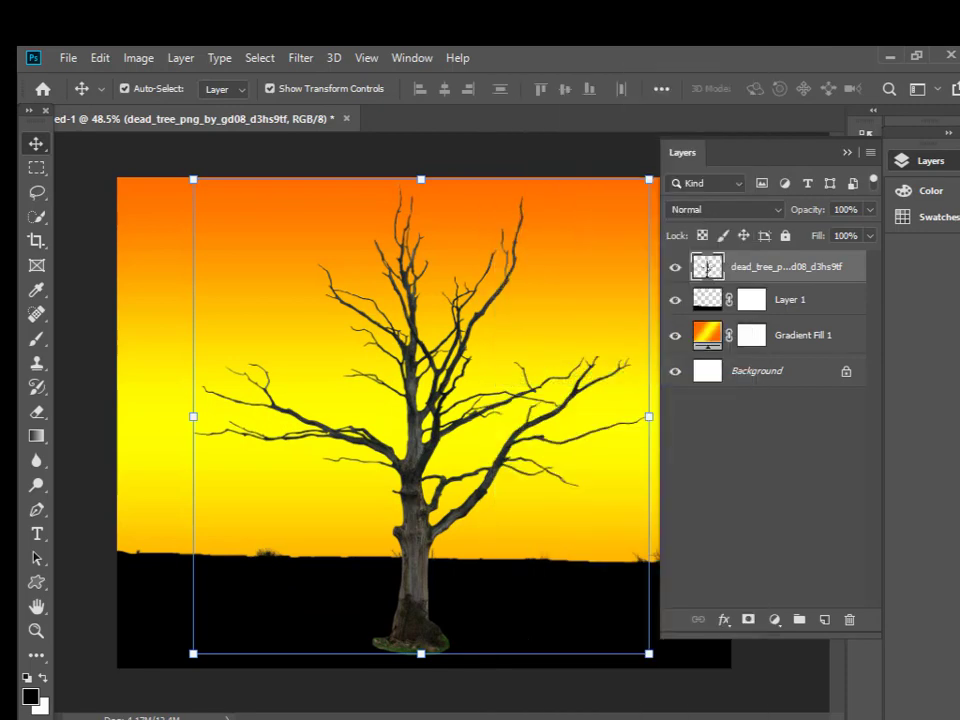
drag(649, 179, 620, 208)
drag(424, 525, 428, 492)
key(ctrl+minus)
key(ctrl+minus)
key(ctrl+plus)
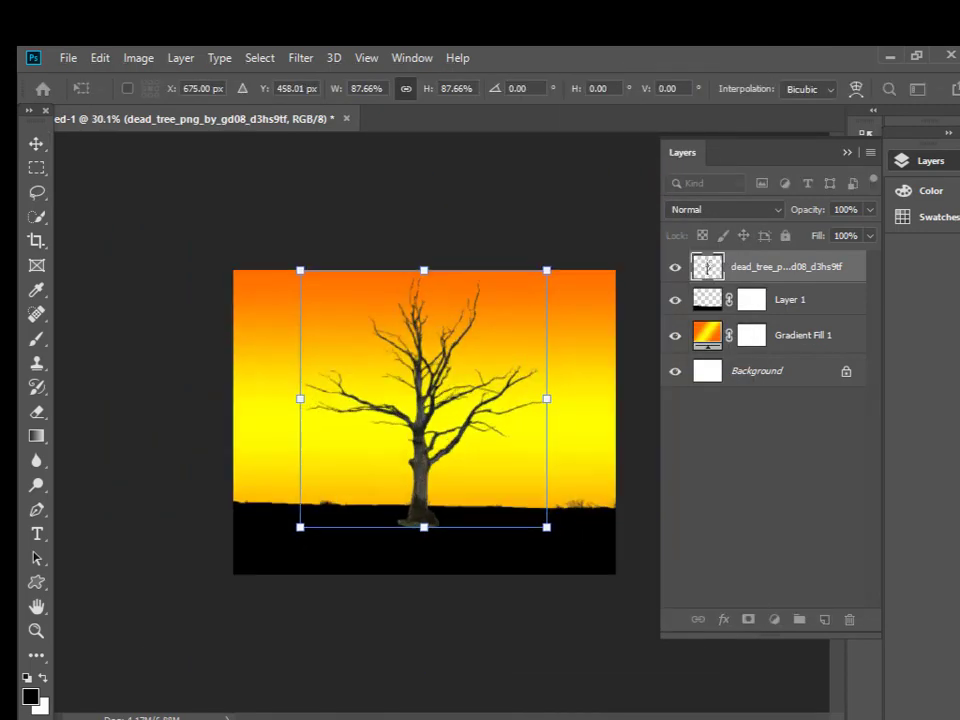
drag(426, 412, 350, 412)
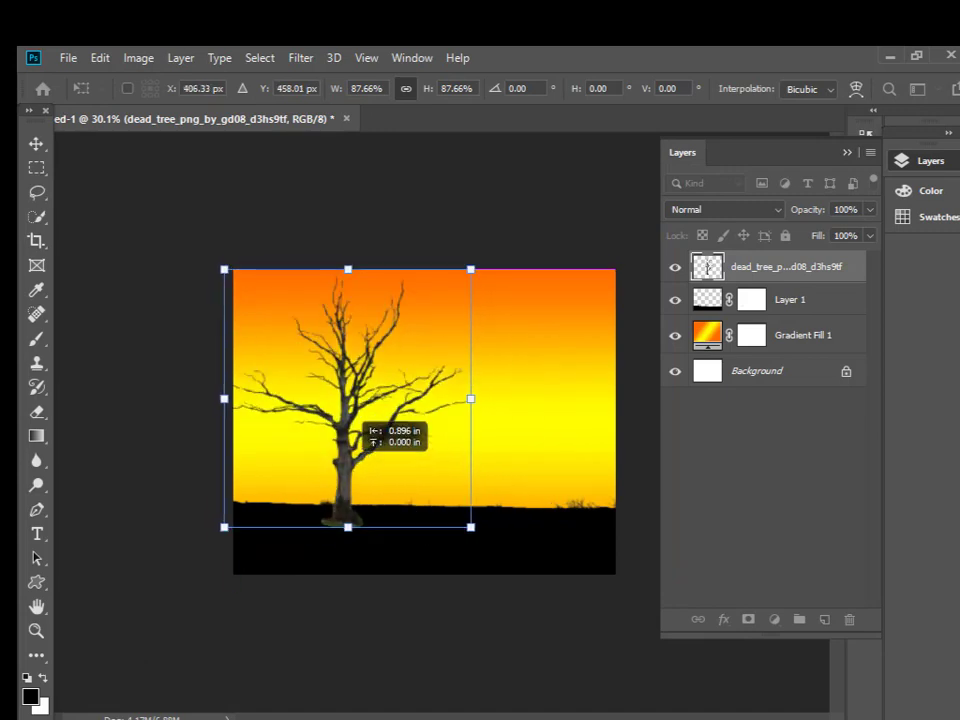
key(Return)
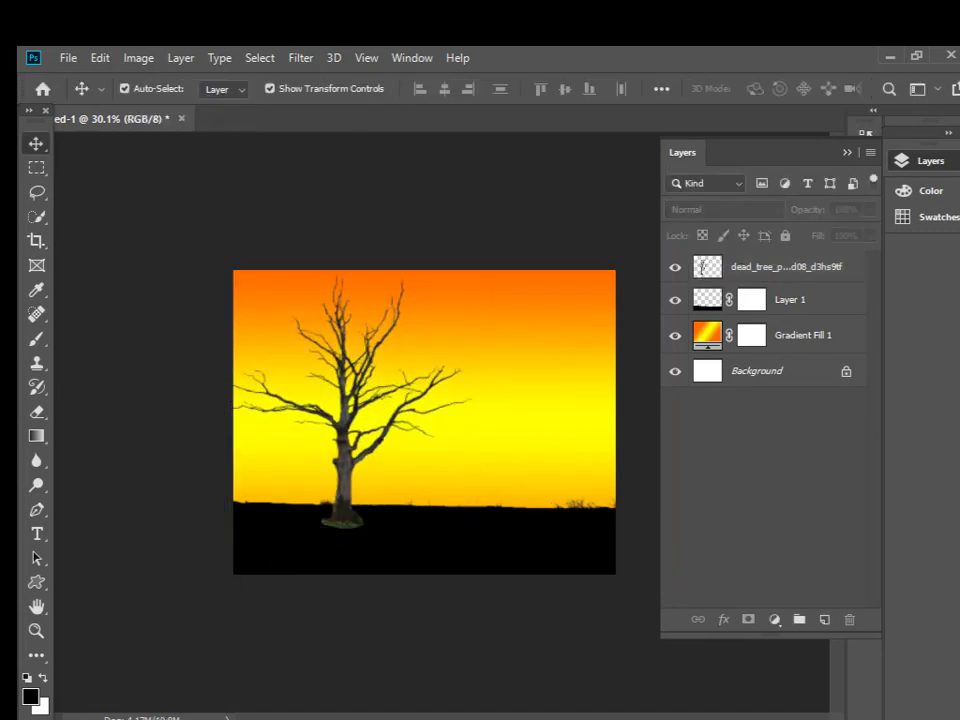
- Fill the tree shape with black and defringe its edges by 1 pixel
ctrl+click(704, 266)
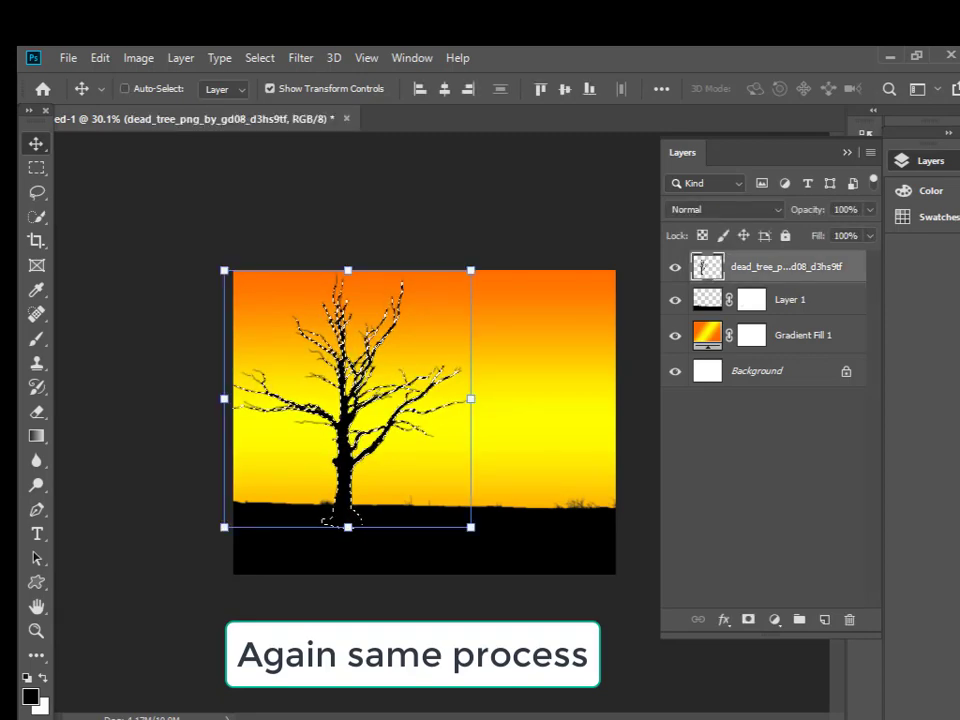
key(ctrl+d)
key(ctrl+plus)
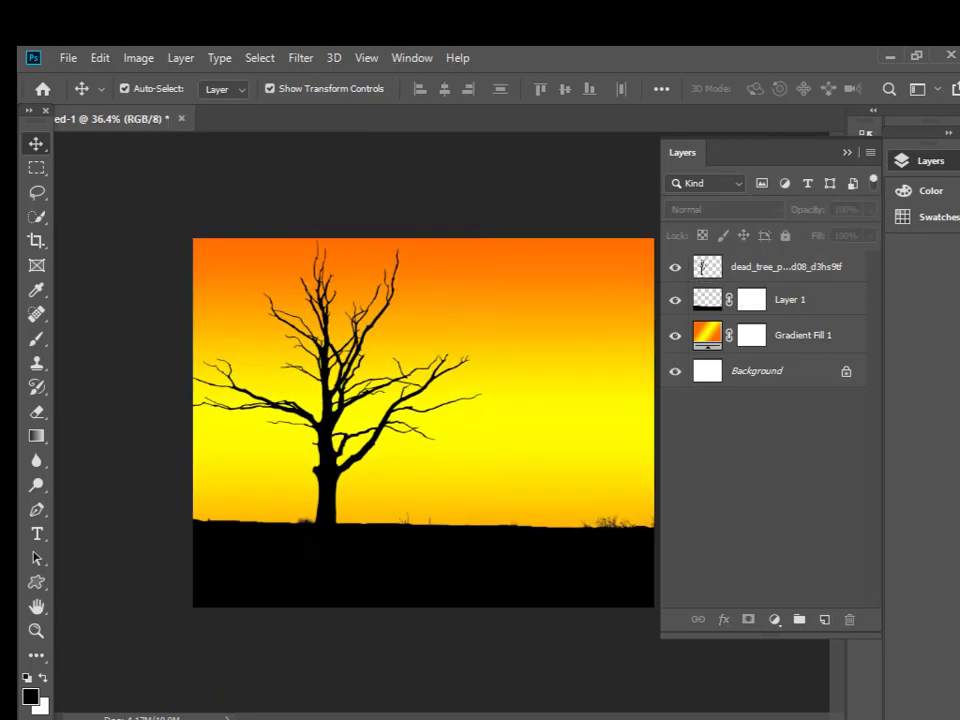
click(181, 57)
mouse_move(300, 715)
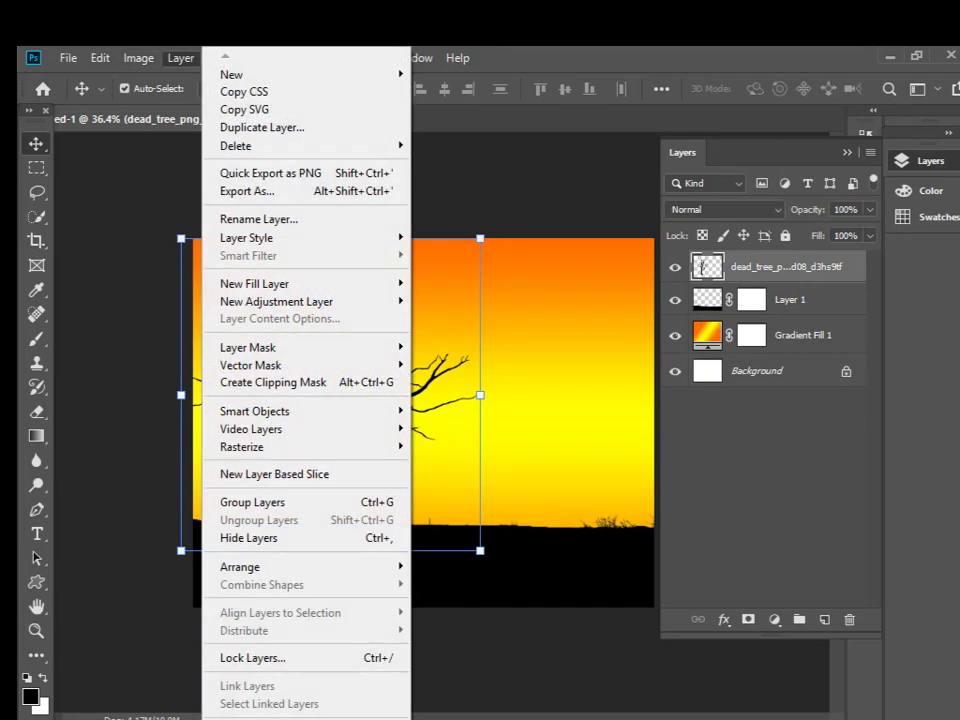
click(449, 689)
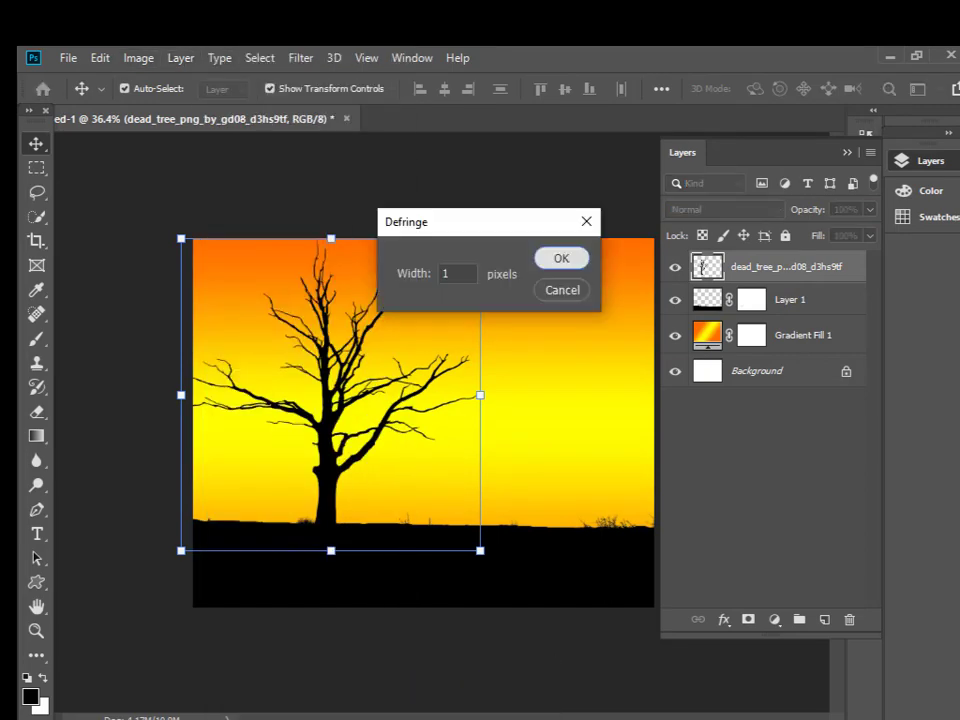
key(Return)
scroll(380, 280, up, 3)
scroll(380, 280, down, 2)
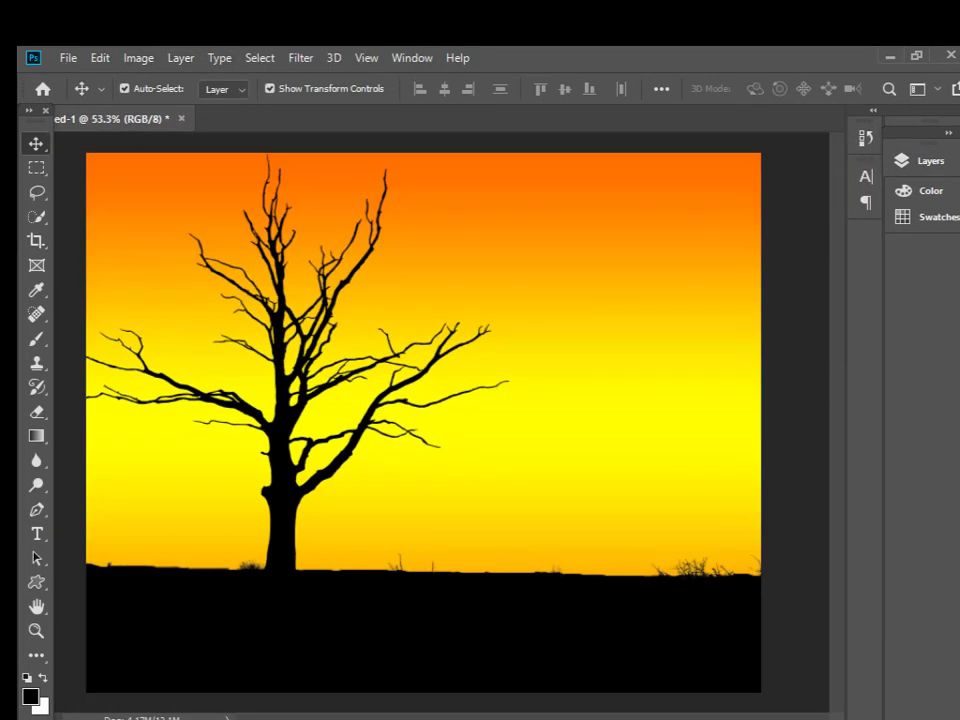
- Shorten the tree so its base meets the horizon and nudge it into line
key(ctrl+t)
drag(289, 609, 289, 583)
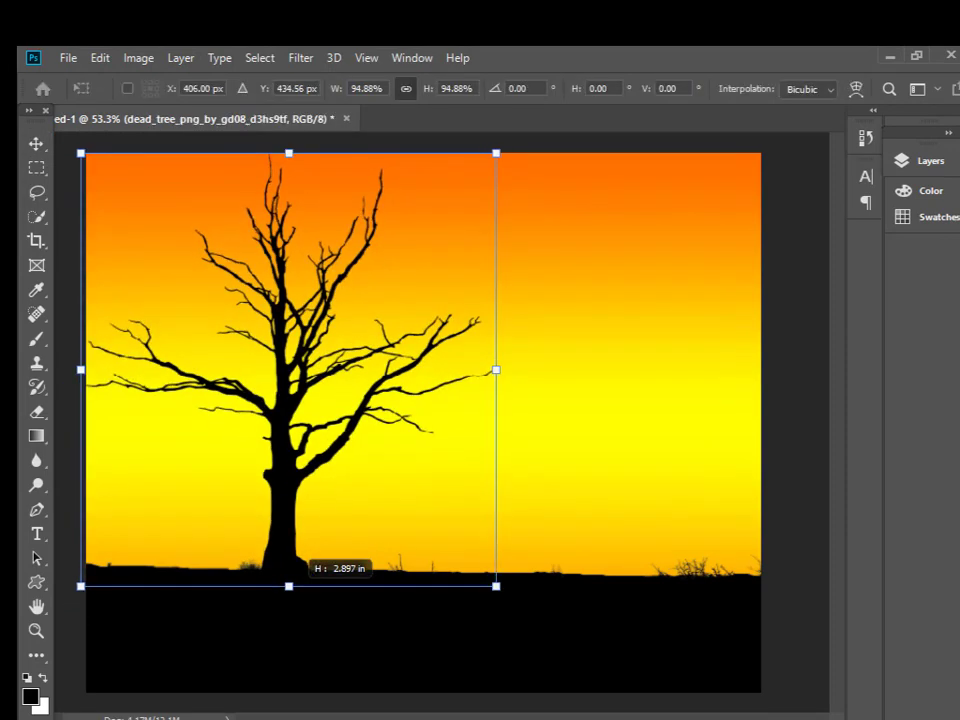
drag(371, 272, 376, 275)
scroll(371, 272, down, 2)
key(Return)
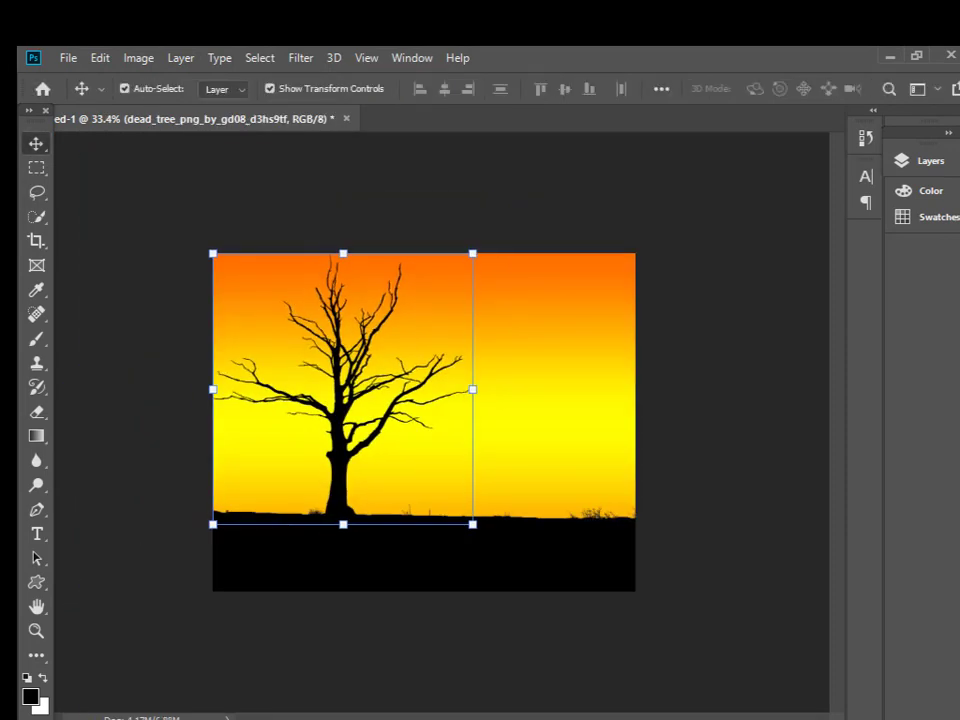
scroll(371, 272, up, 1)
scroll(419, 435, up, 1)
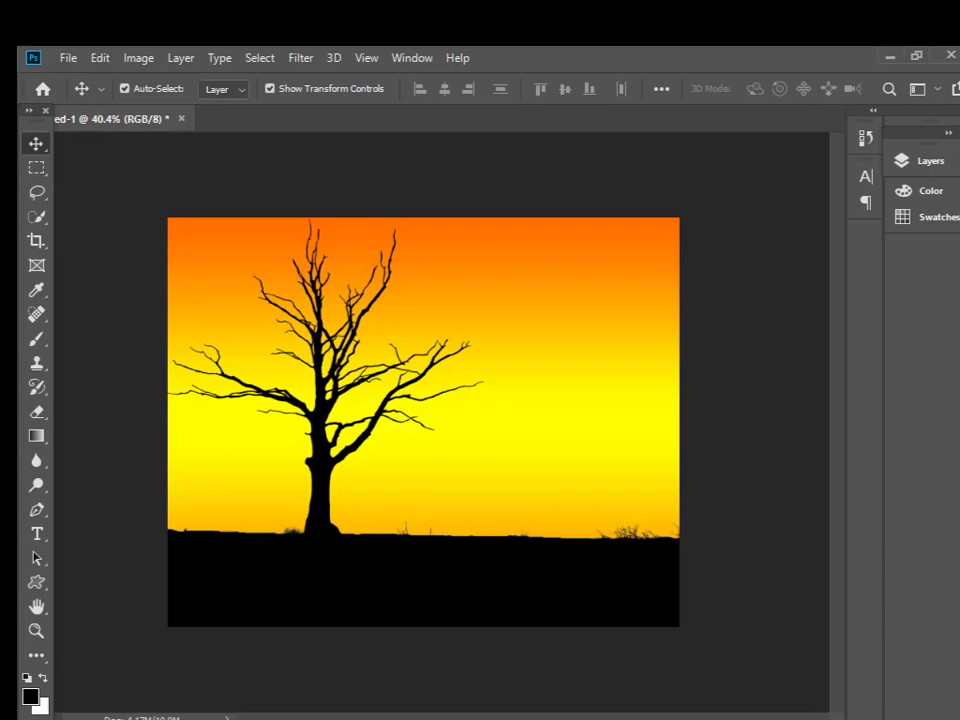
- Scroll the reference folder in File Explorer until birds_png_stock is visible
click(640, 630)
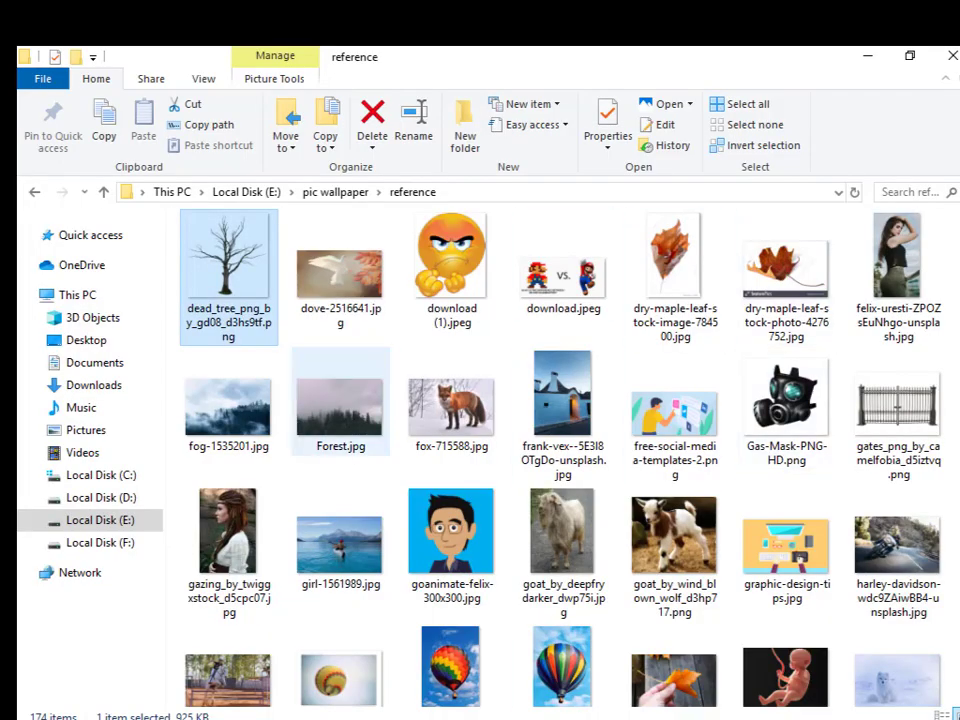
scroll(212, 583, down, 2)
scroll(212, 583, down, 3)
scroll(212, 583, down, 5)
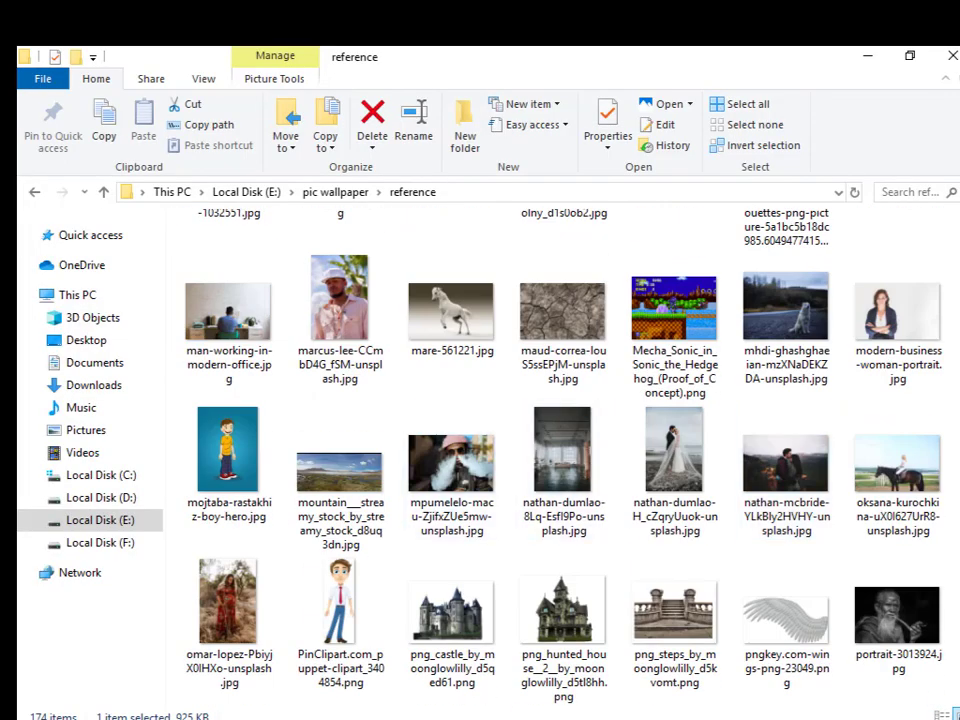
scroll(212, 583, down, 5)
scroll(785, 450, down, 2)
scroll(785, 450, up, 10)
scroll(785, 450, up, 5)
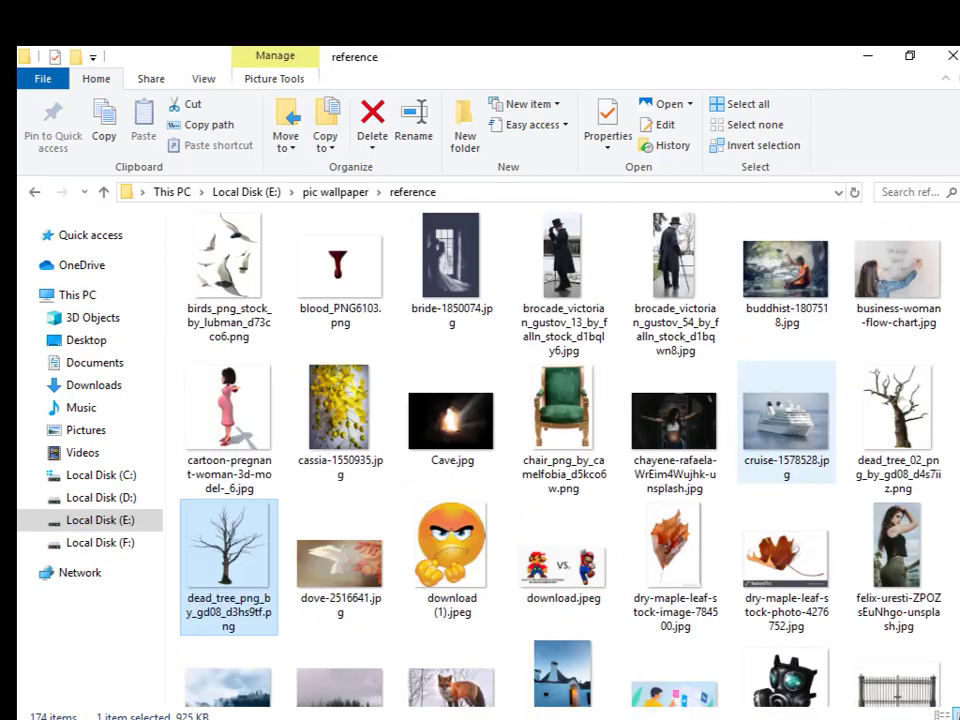
scroll(785, 450, up, 5)
scroll(785, 450, up, 3)
scroll(785, 450, down, 5)
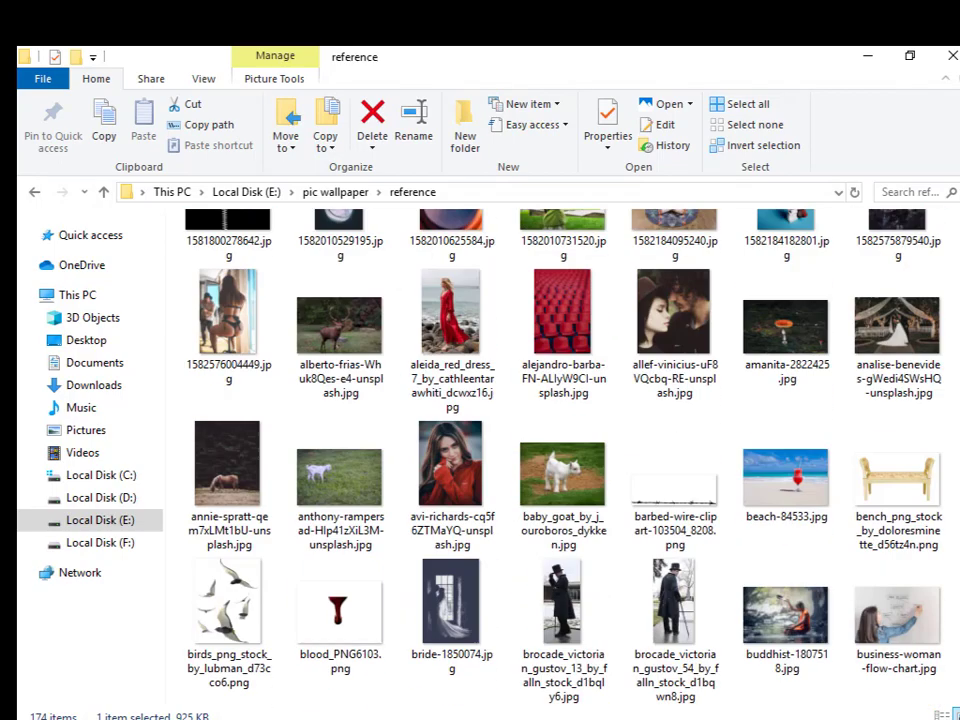
scroll(785, 450, down, 2)
- Place the birds PNG on the canvas, scaled to about 7% in the upper-right sky
click(228, 330)
drag(228, 330, 423, 420)
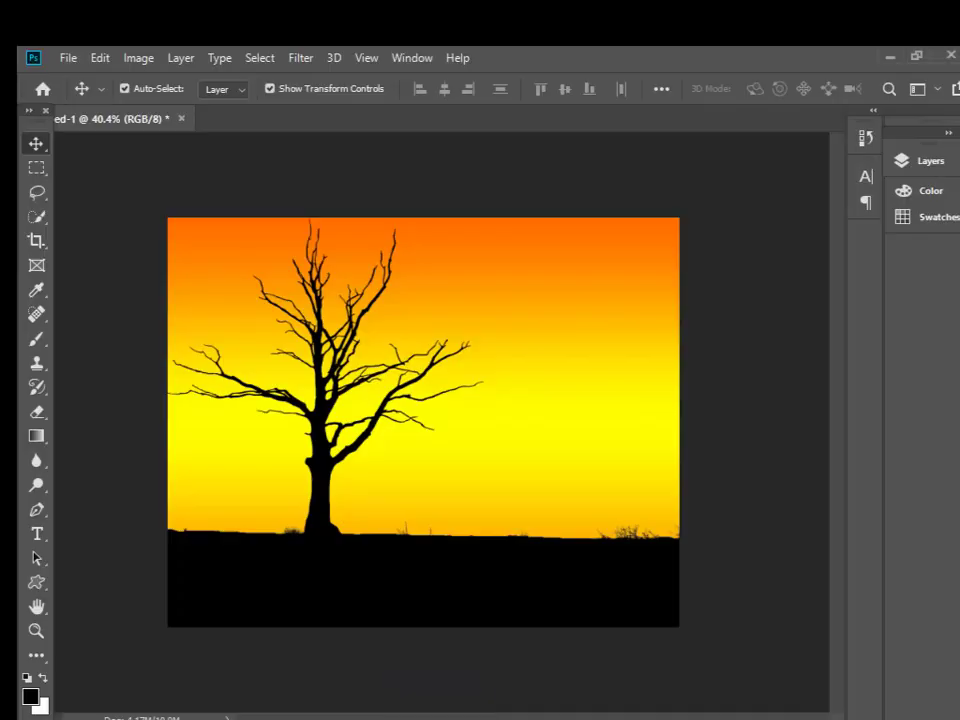
drag(583, 217, 369, 489)
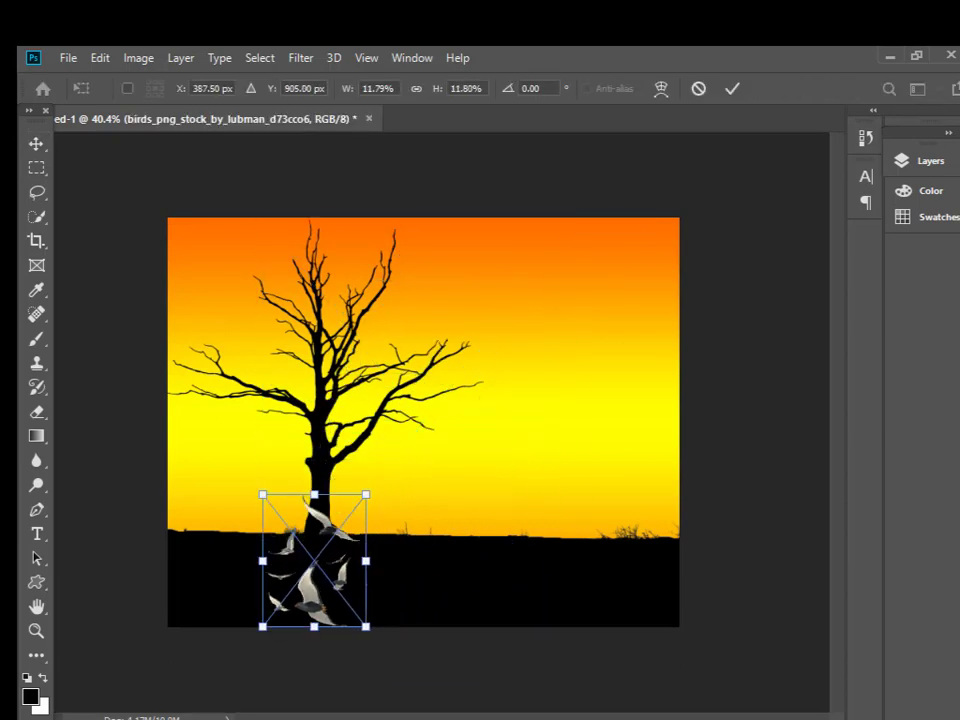
drag(320, 551, 615, 278)
mouse_move(660, 217)
mouse_down()
mouse_move(617, 270)
mouse_move(555, 253)
mouse_move(606, 251)
mouse_up()
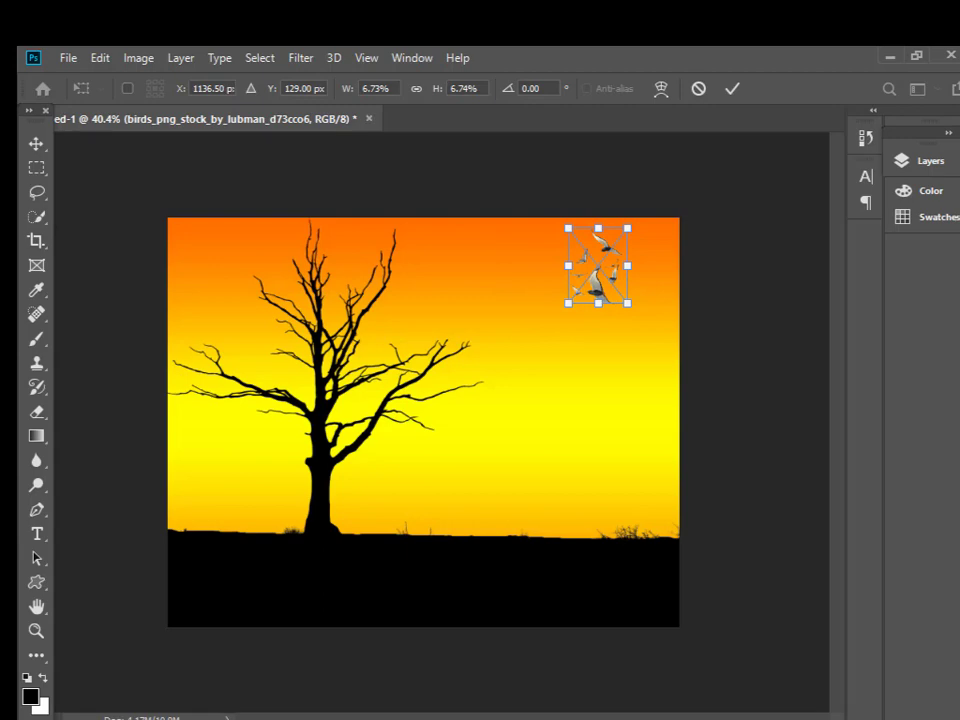
key(Return)
- Rasterize the birds layer and fill its outline solid black, then deselect
scroll(600, 300, up, 3)
scroll(600, 300, up, 2)
click(930, 160)
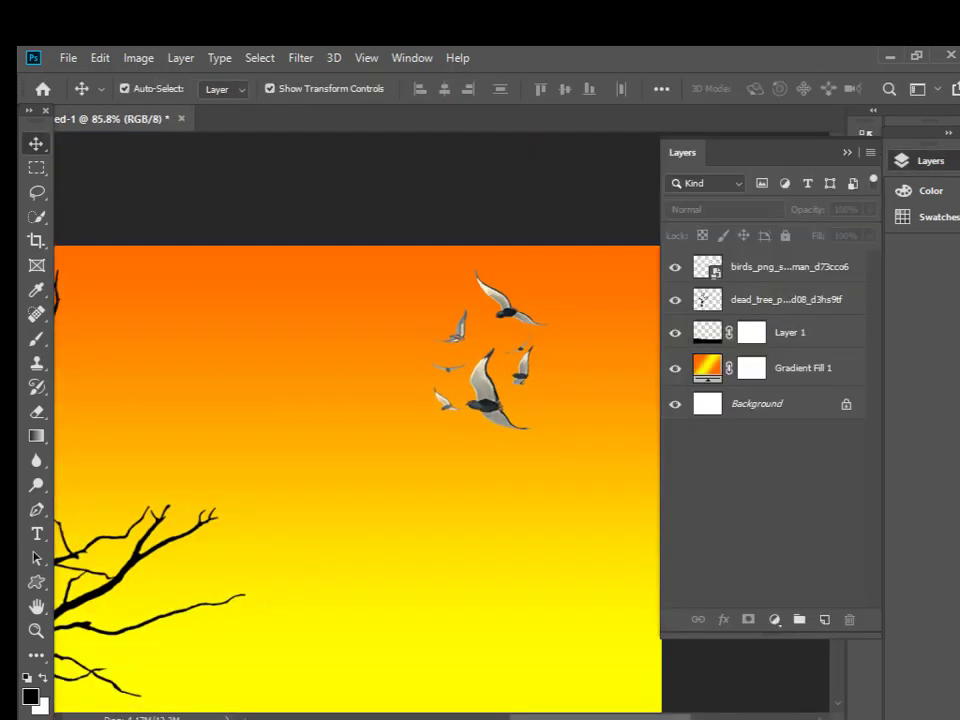
right_click(780, 266)
click(540, 377)
ctrl+click(707, 266)
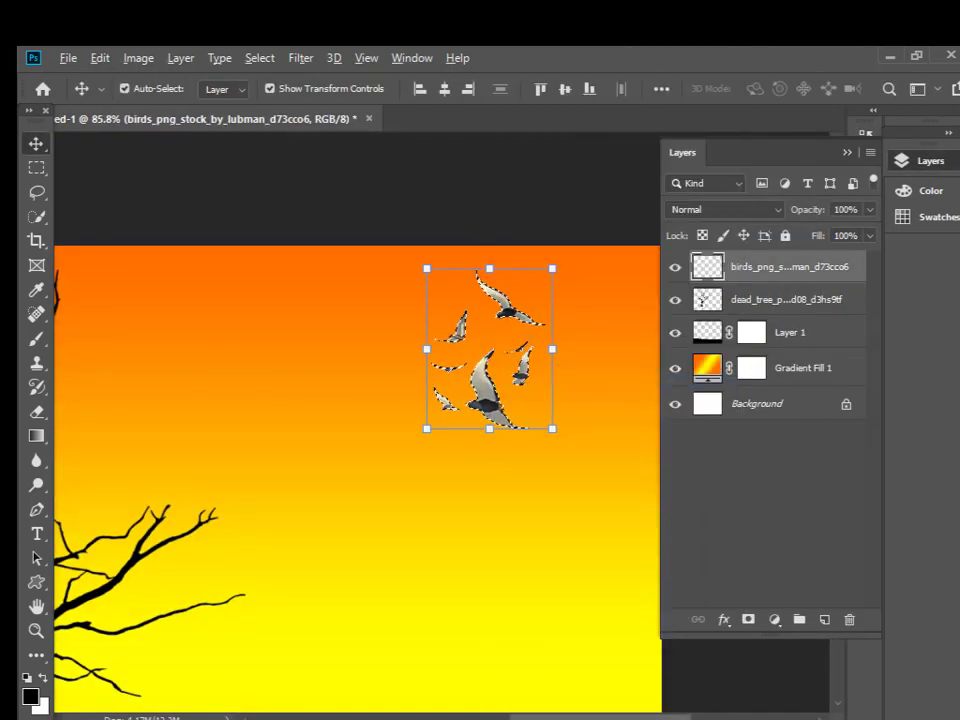
key(alt+BackSpace)
key(ctrl+d)
click(366, 316)
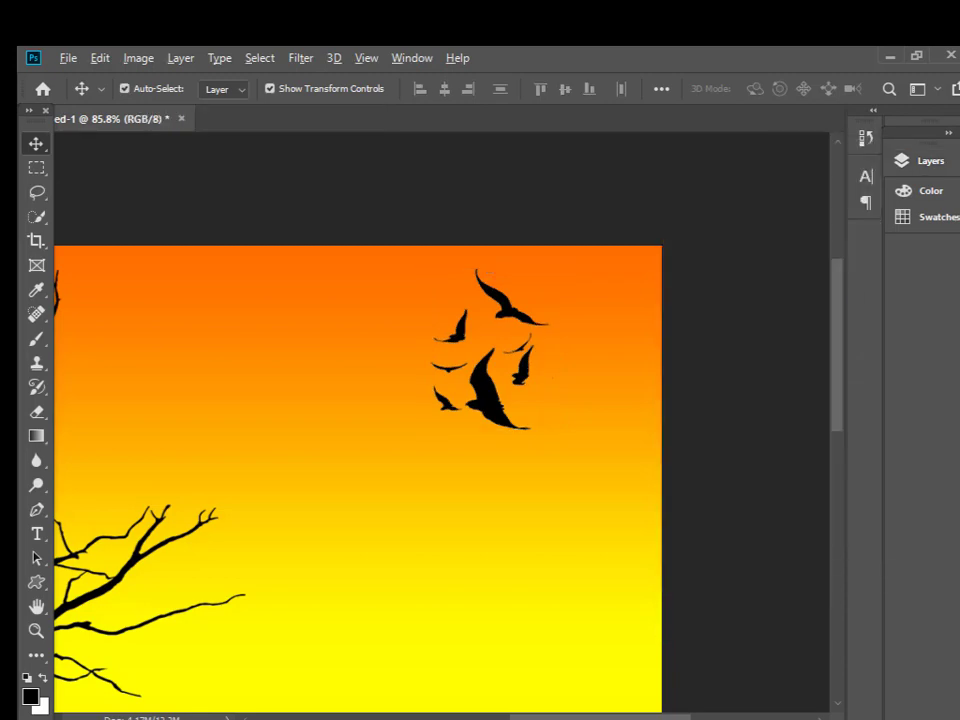
scroll(366, 316, down, 3)
scroll(510, 300, up, 3)
scroll(516, 330, down, 2)
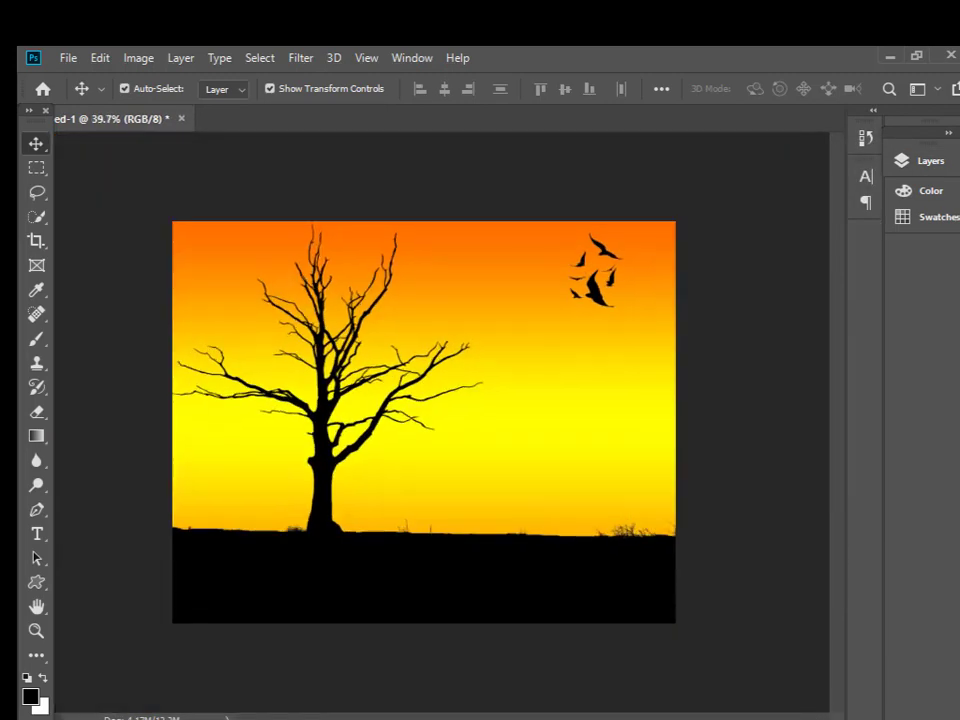
scroll(433, 421, up, 1)
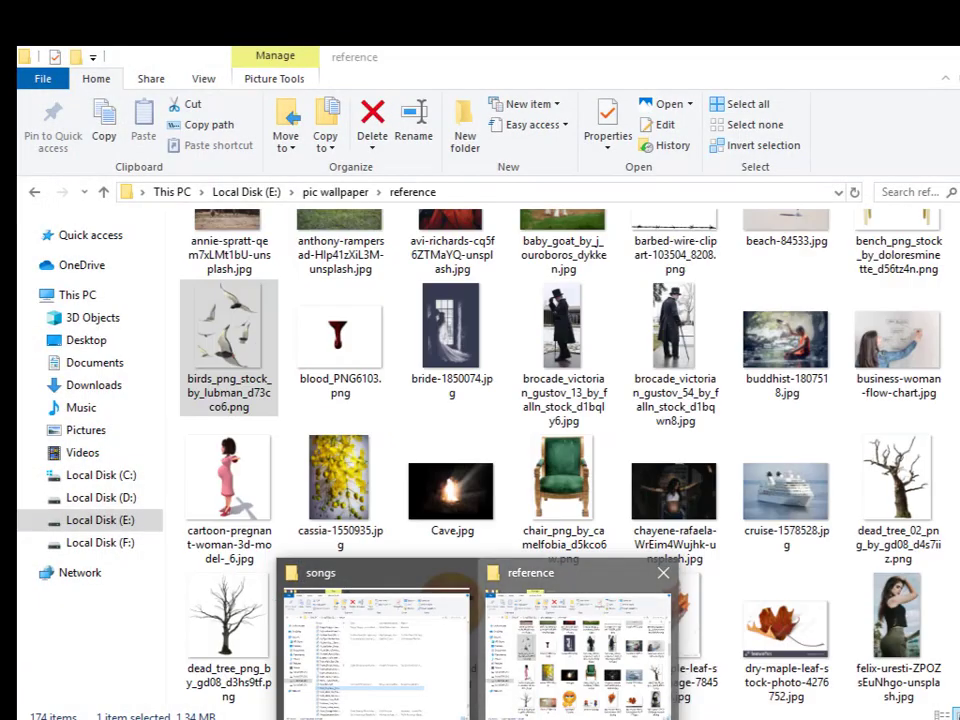
- Return to File Explorer's pic wallpaper folder and select Photo(1221).png
click(579, 643)
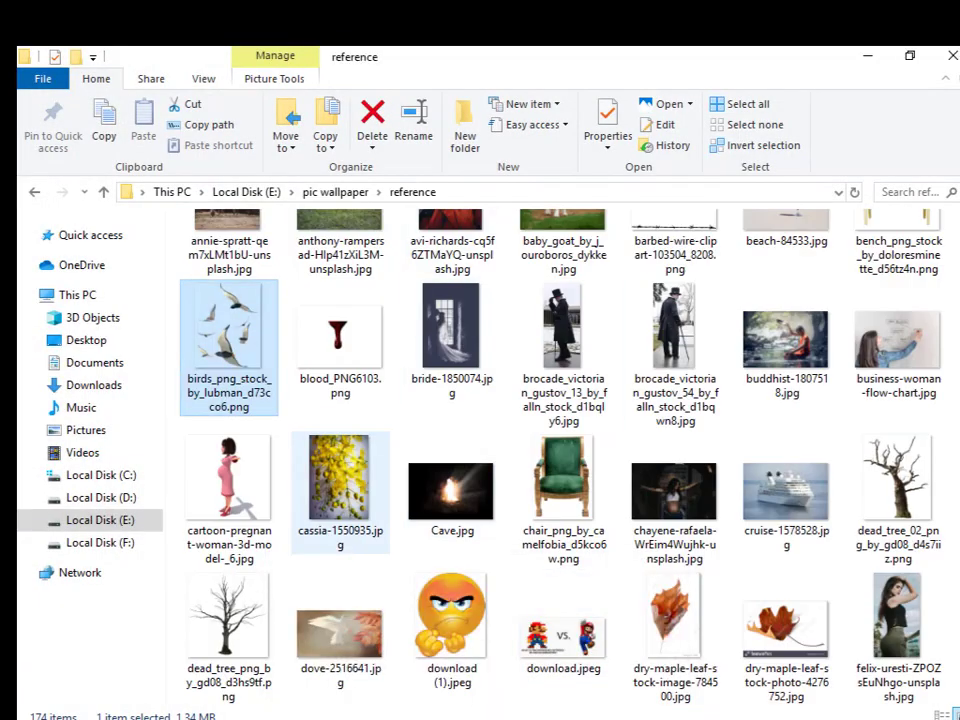
key(alt+Up)
scroll(563, 470, down, 5)
scroll(563, 470, down, 5)
scroll(563, 450, down, 5)
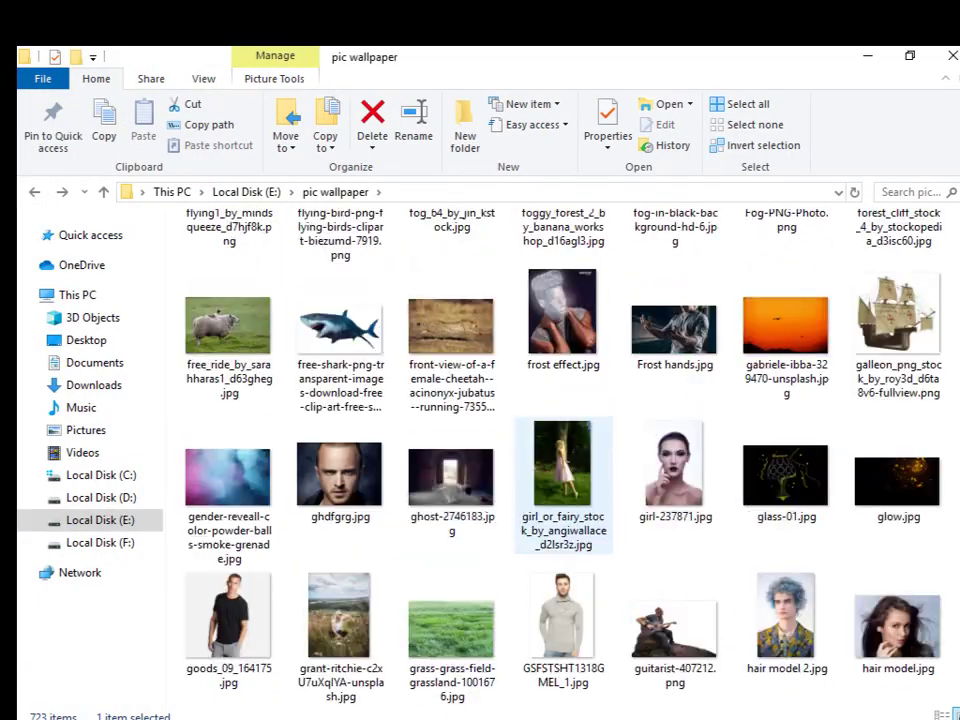
scroll(563, 450, down, 3)
scroll(563, 450, up, 1)
scroll(563, 420, down, 5)
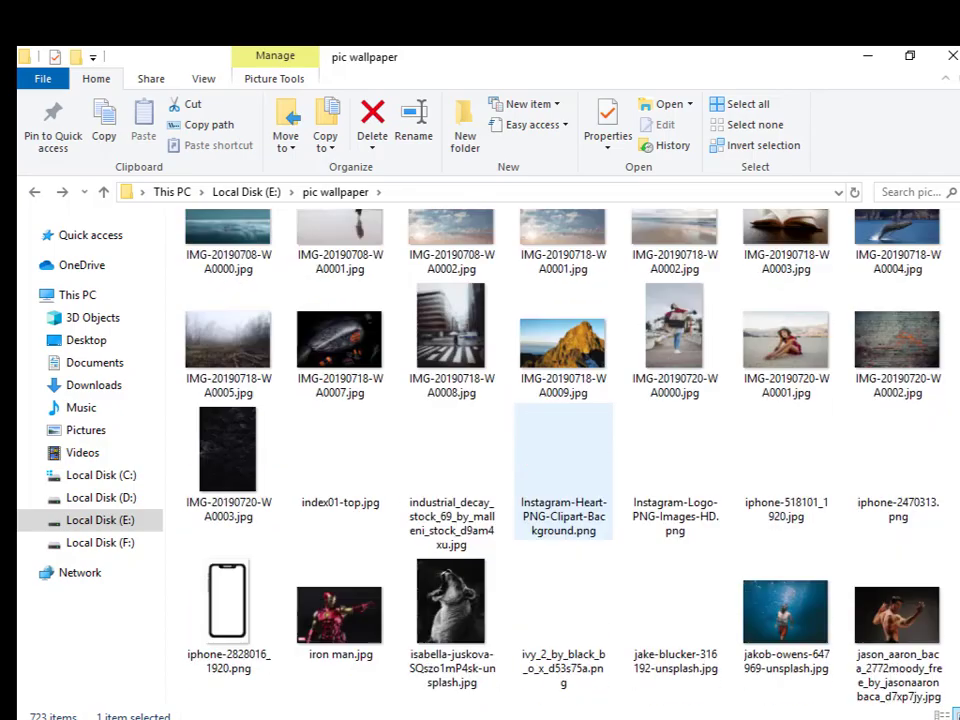
scroll(563, 420, down, 5)
scroll(563, 420, down, 5)
scroll(563, 420, up, 5)
scroll(563, 430, up, 3)
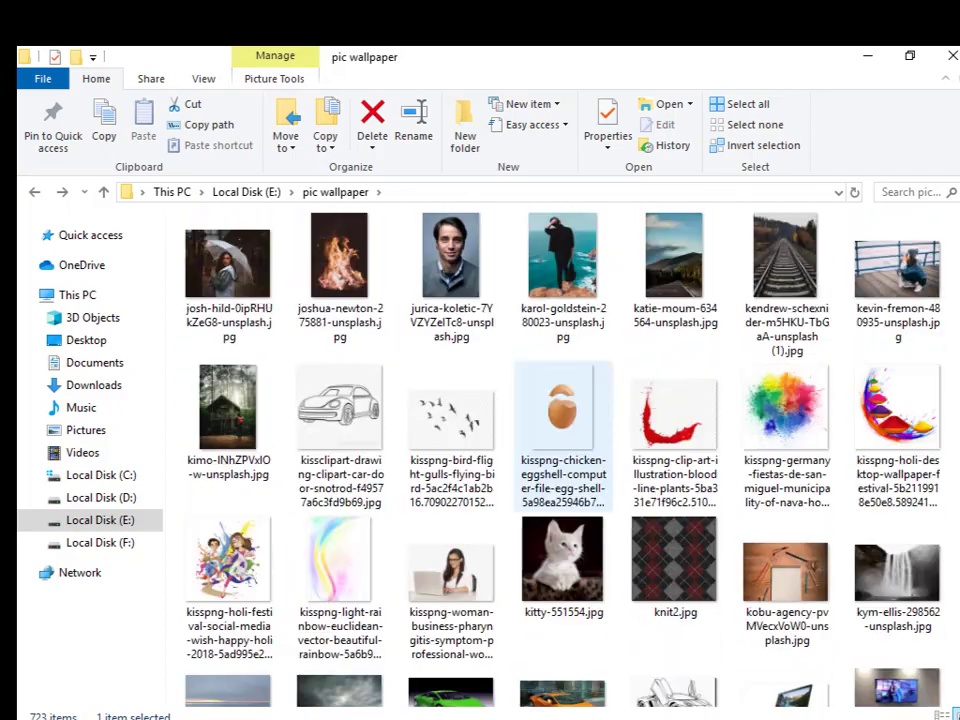
scroll(563, 430, up, 2)
scroll(675, 420, down, 10)
click(675, 415)
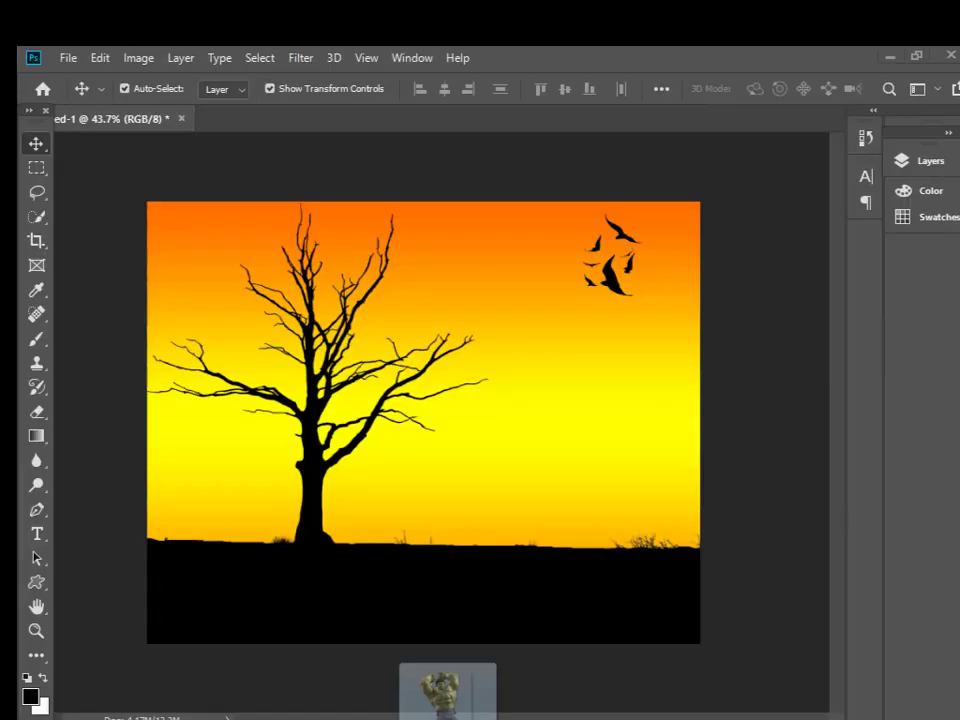
- Place Photo(1221).png on the canvas, shrink it, and move it right of the tree
drag(675, 415, 423, 420)
drag(561, 201, 398, 456)
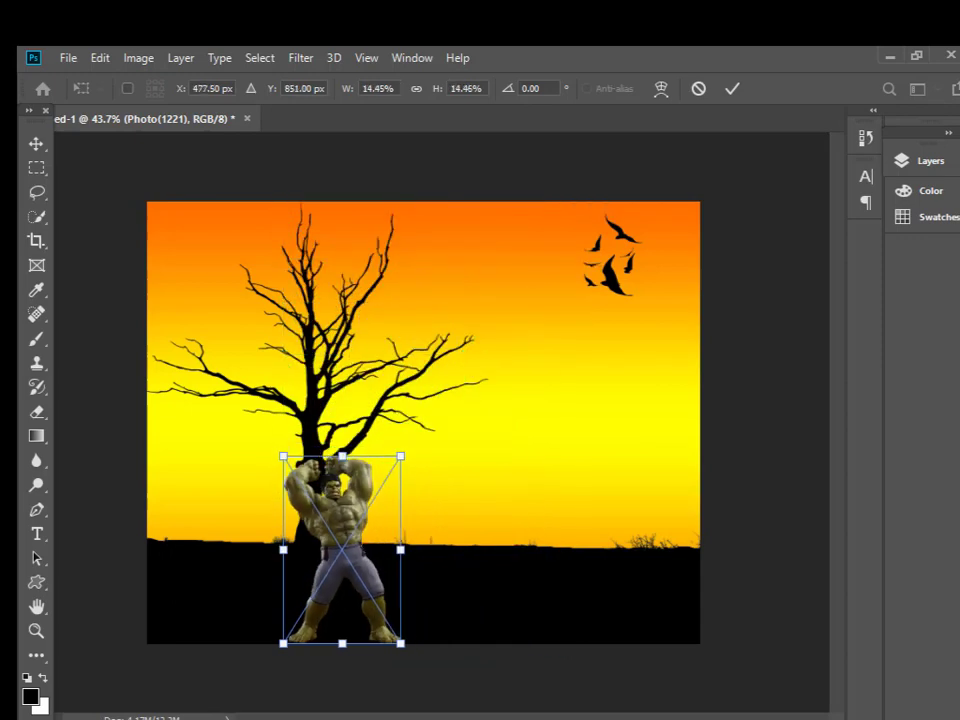
drag(316, 545, 399, 461)
drag(427, 461, 557, 461)
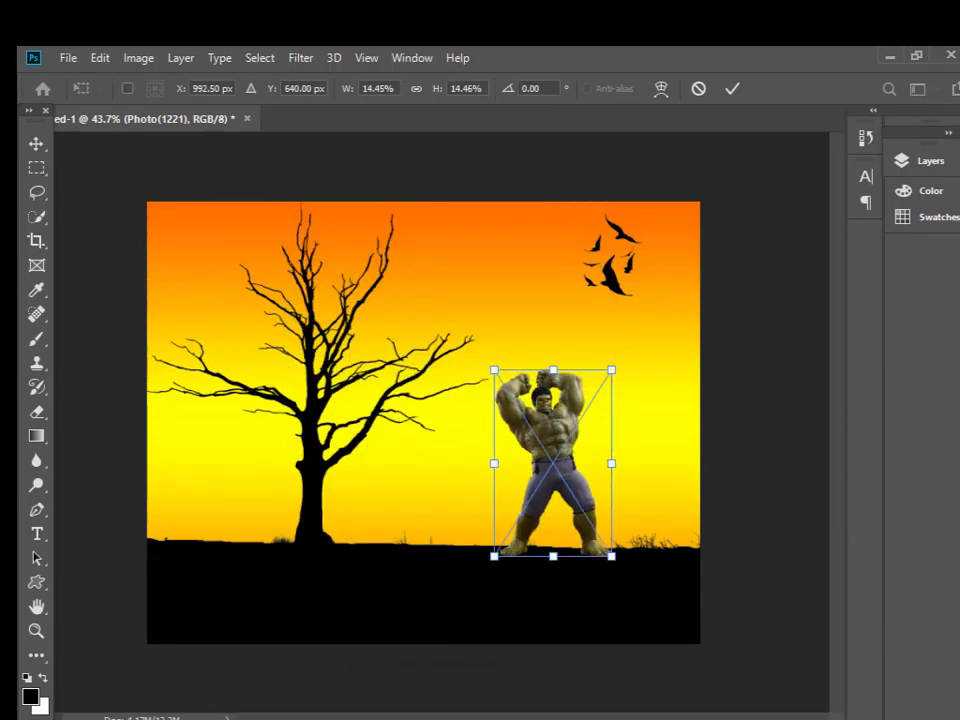
- Flip the Hulk horizontally and scale it to about 18.4% standing on the horizon
right_click(557, 461)
click(621, 677)
drag(611, 370, 644, 318)
mouse_move(573, 428)
mouse_down()
mouse_move(583, 428)
mouse_move(573, 428)
mouse_up()
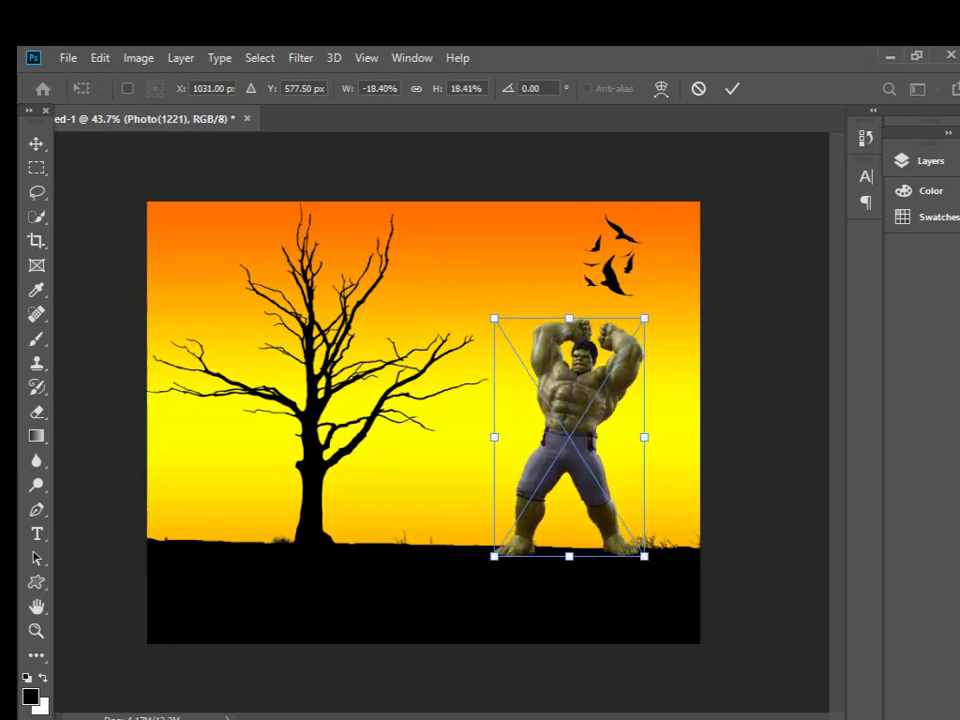
key(Return)
click(930, 160)
- Fill the Hulk layer's outline solid black to make a silhouette
click(755, 266)
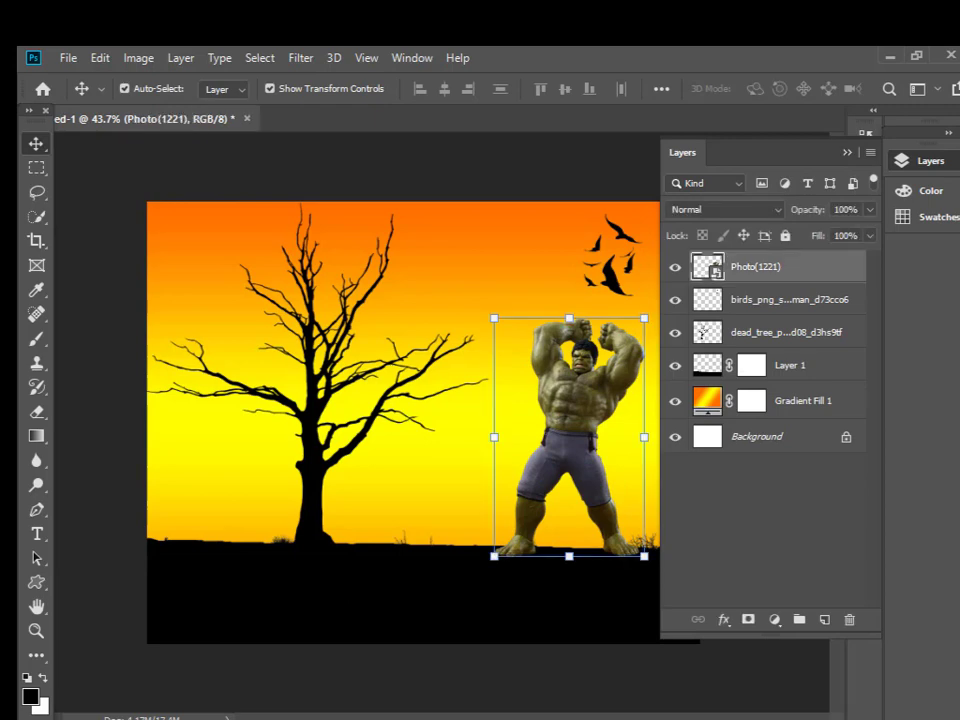
right_click(755, 266)
key(Escape)
ctrl+click(707, 266)
key(alt+BackSpace)
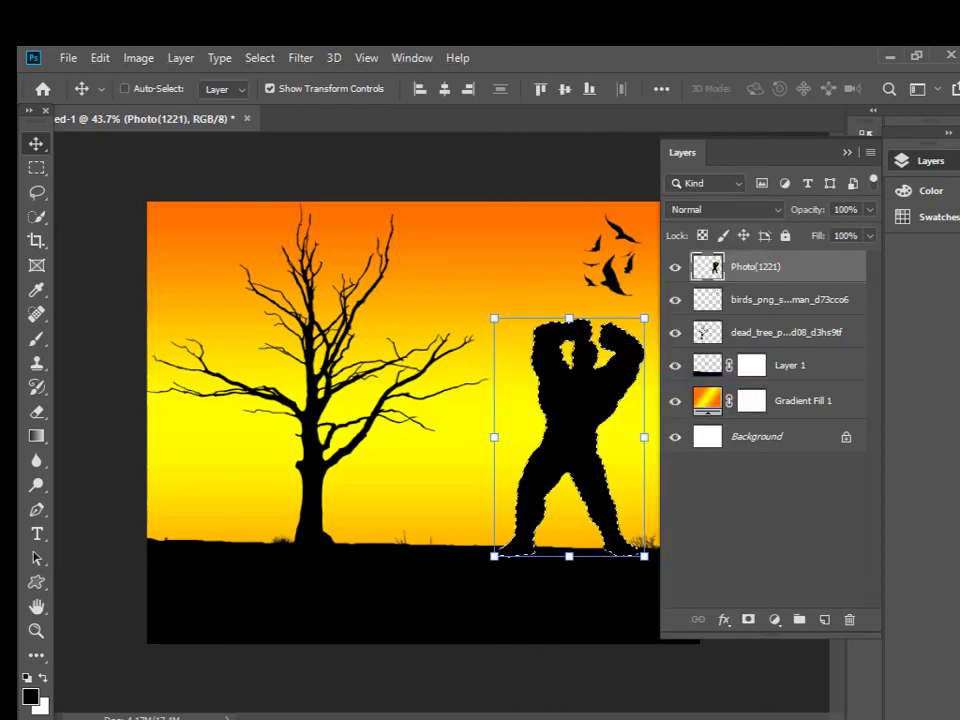
- Shift the tree left and move the birds upper left, shrinking them to about 62%
drag(327, 398, 230, 398)
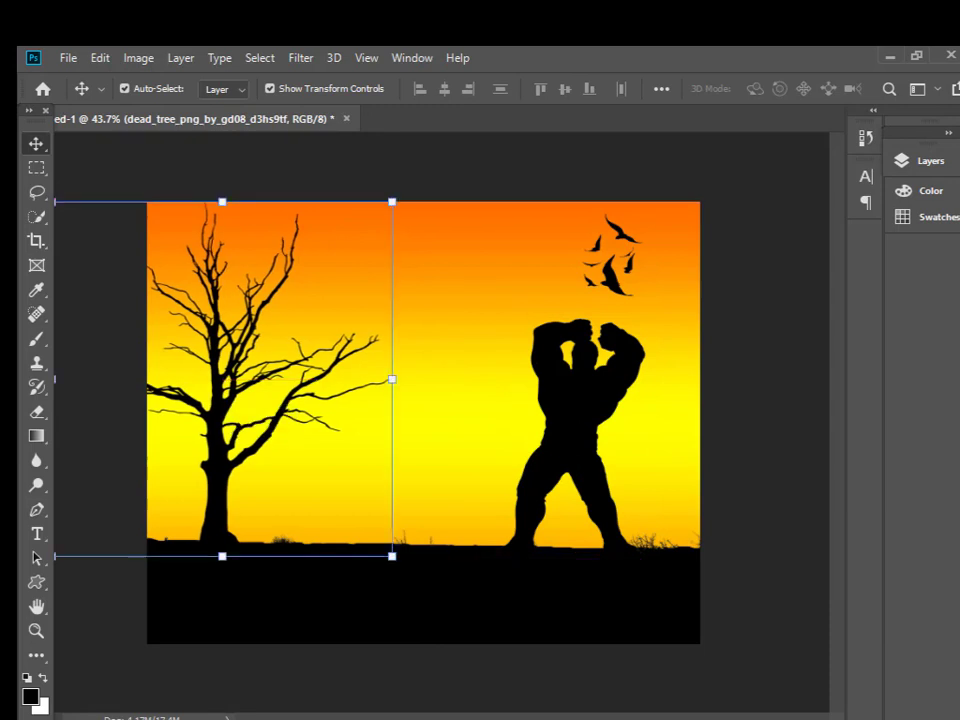
drag(612, 255, 360, 255)
drag(392, 213, 357, 250)
- Commit the birds, then enlarge the Hulk to about 140% with its feet on the horizon
key(Return)
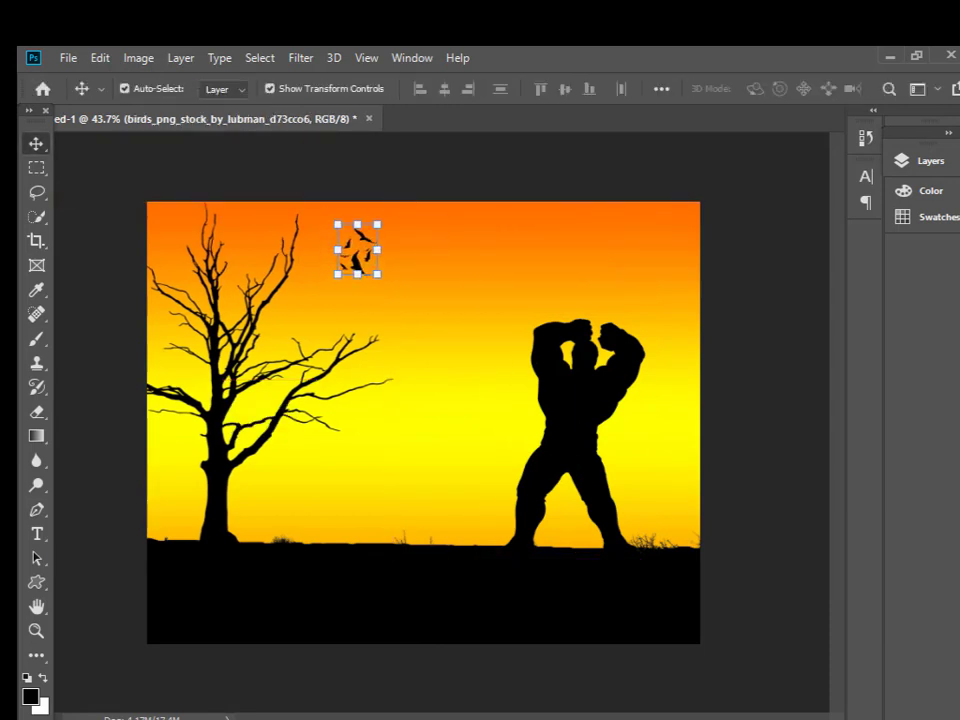
click(600, 405)
key(ctrl+t)
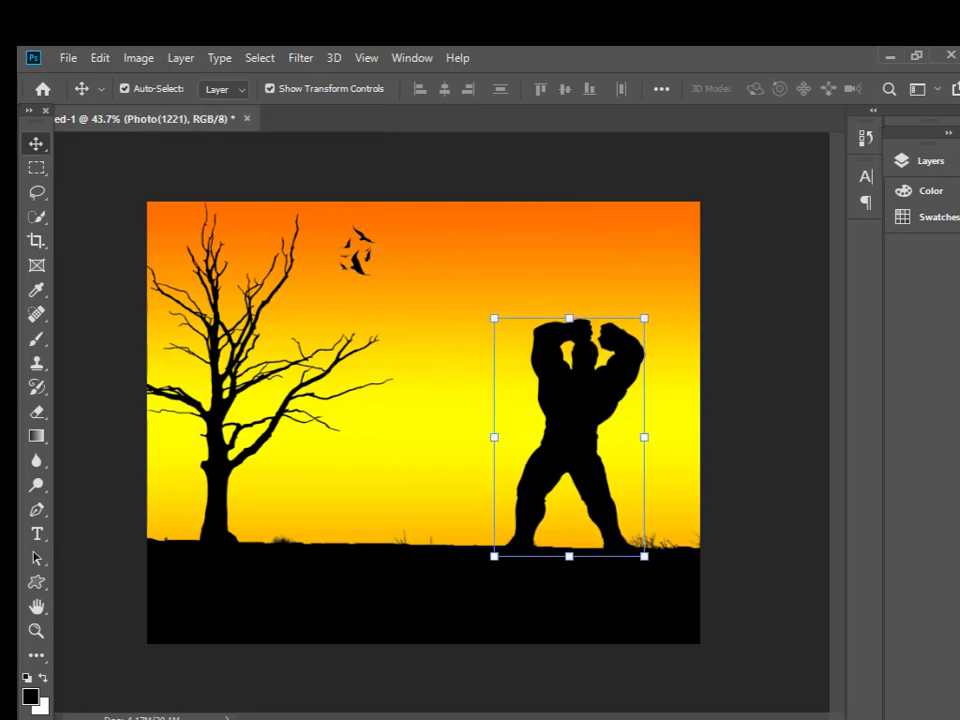
mouse_move(643, 317)
mouse_down()
mouse_move(700, 223)
mouse_move(691, 243)
mouse_up()
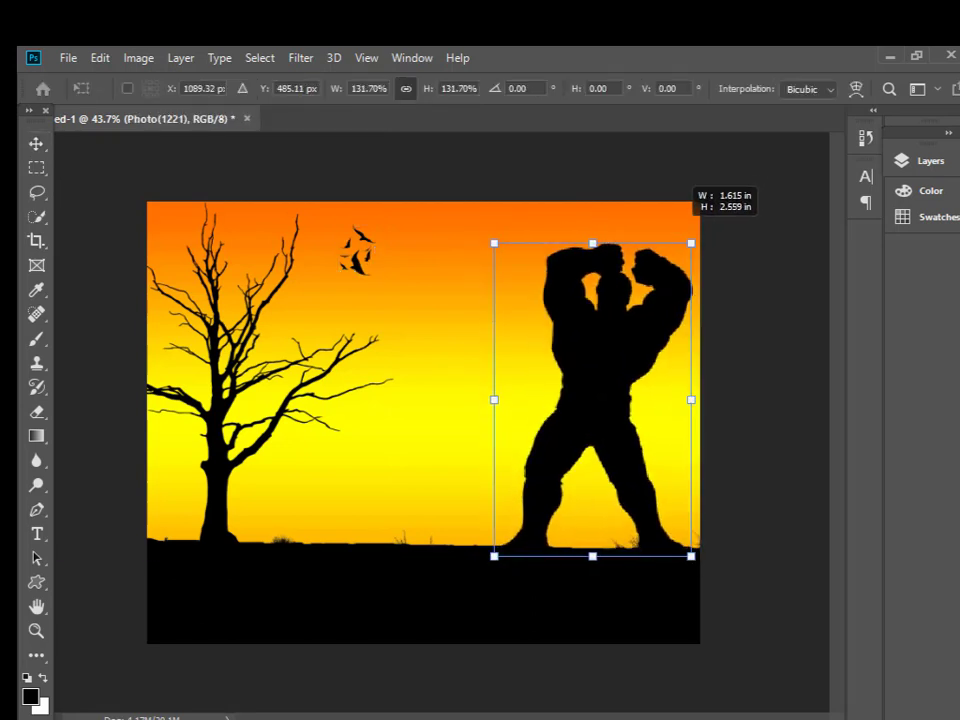
drag(640, 342, 640, 342)
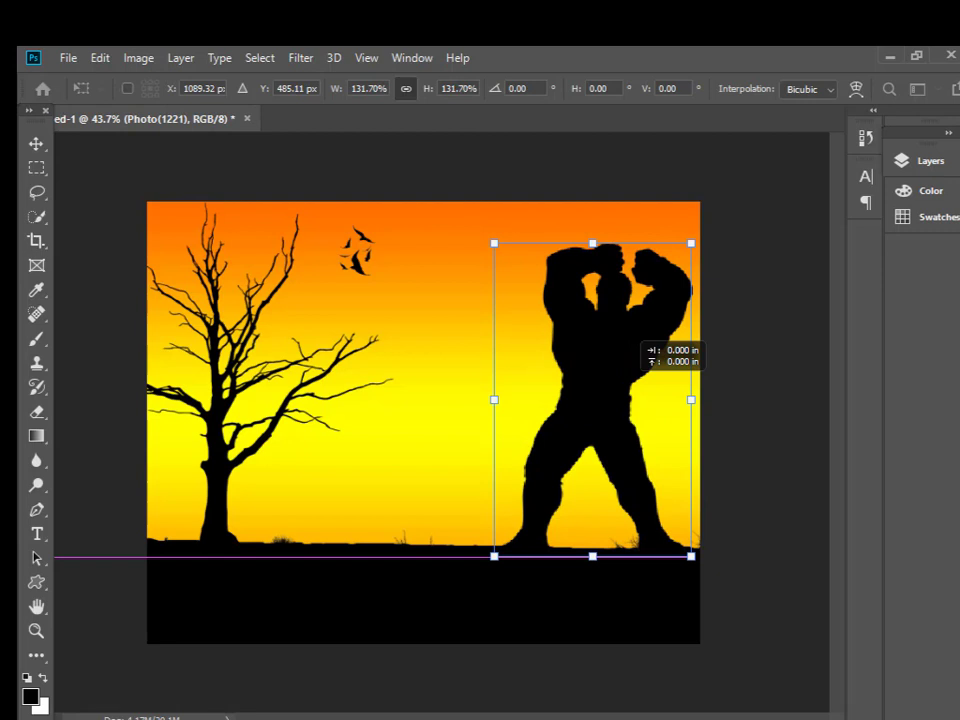
drag(592, 243, 593, 224)
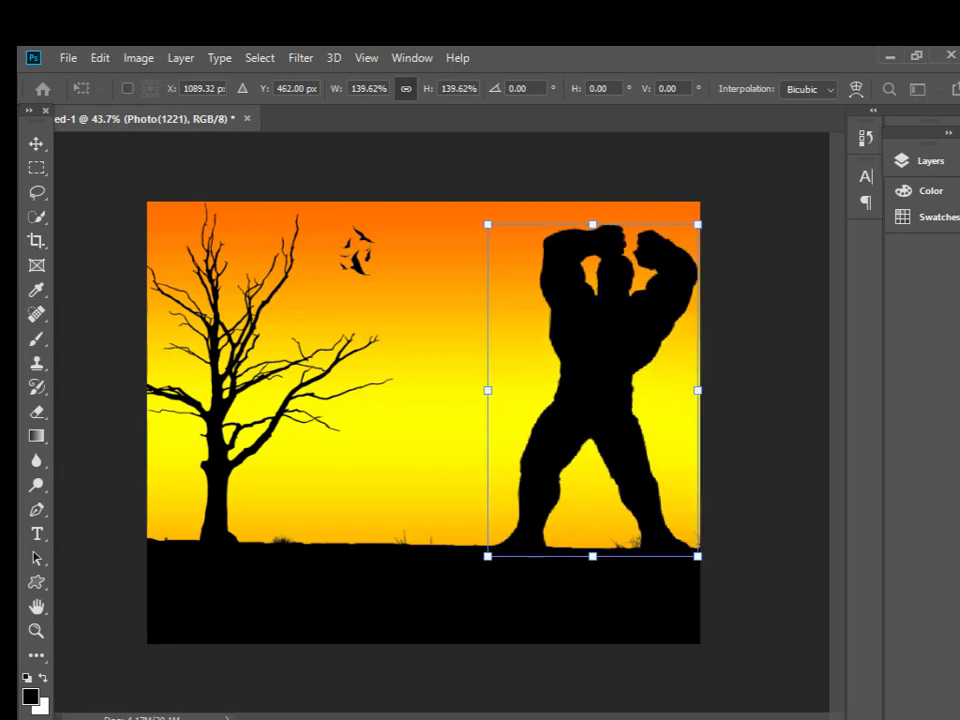
key(Return)
- Shrink the dead tree to about 78% and nudge it slightly right and up
click(215, 480)
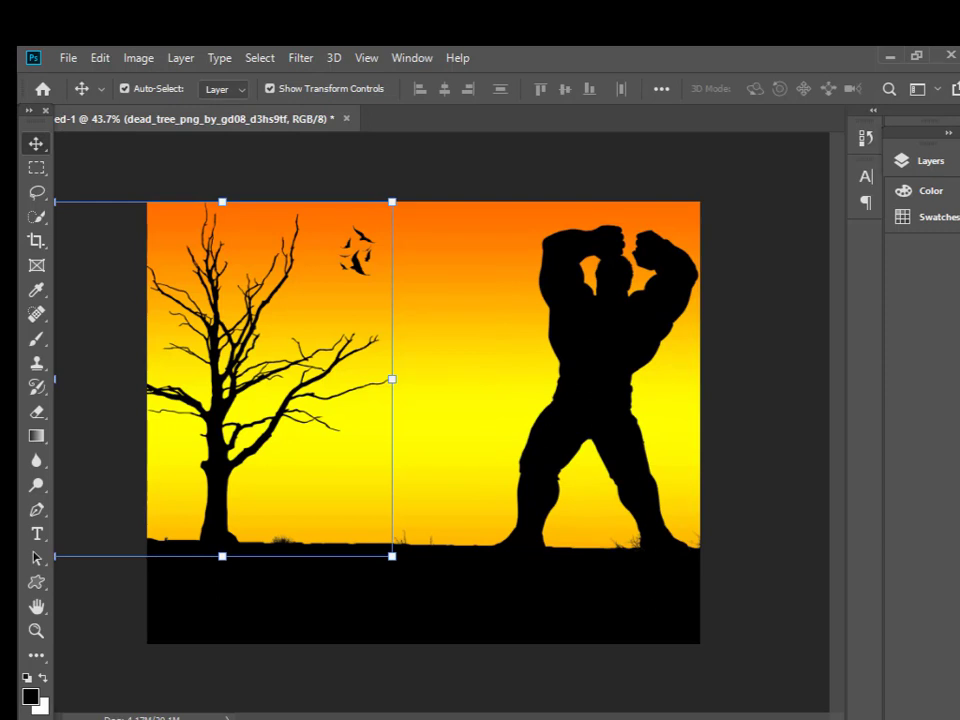
drag(392, 202, 318, 279)
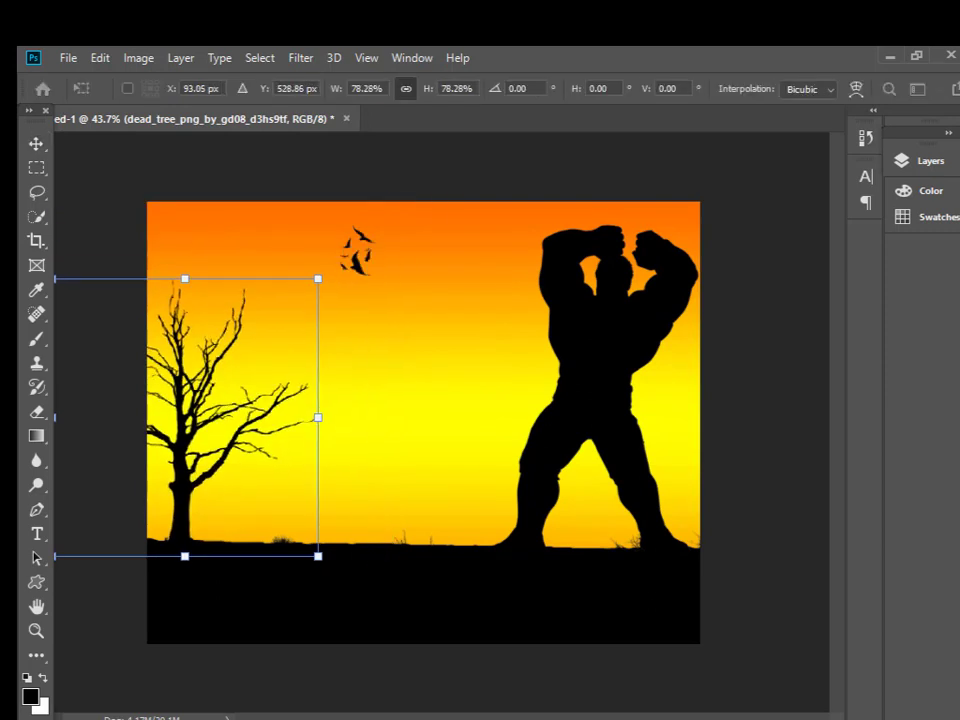
drag(200, 410, 218, 405)
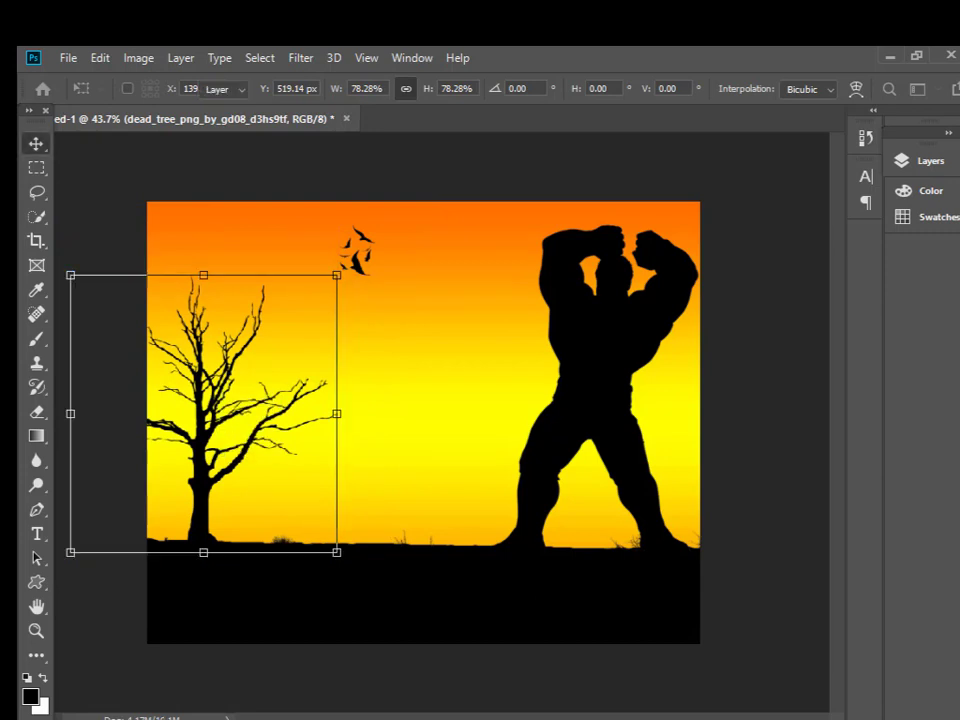
key(Return)
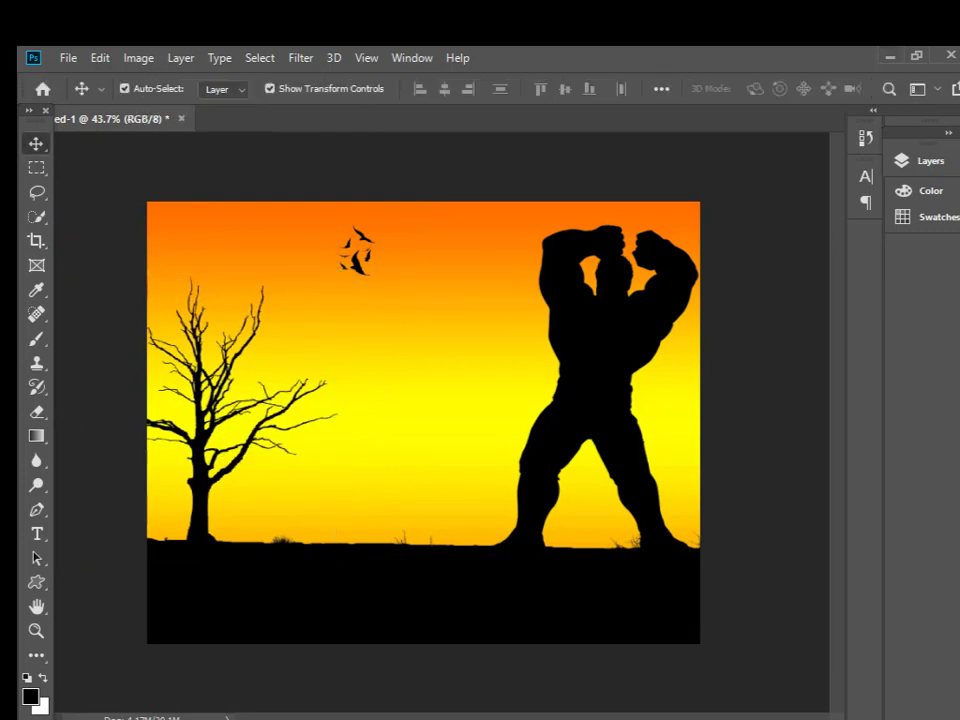
- Drag the Black Widow image from the wallpaper folder onto the canvas
click(580, 650)
scroll(560, 450, down, 10)
scroll(560, 450, down, 3)
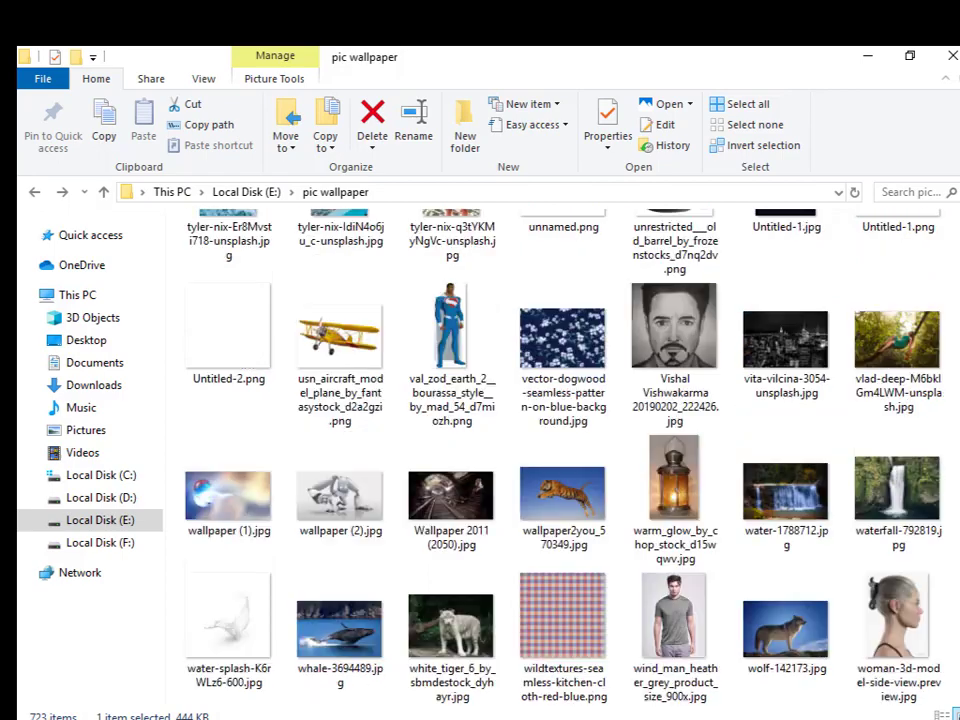
scroll(560, 450, up, 5)
scroll(560, 450, up, 5)
scroll(560, 450, up, 5)
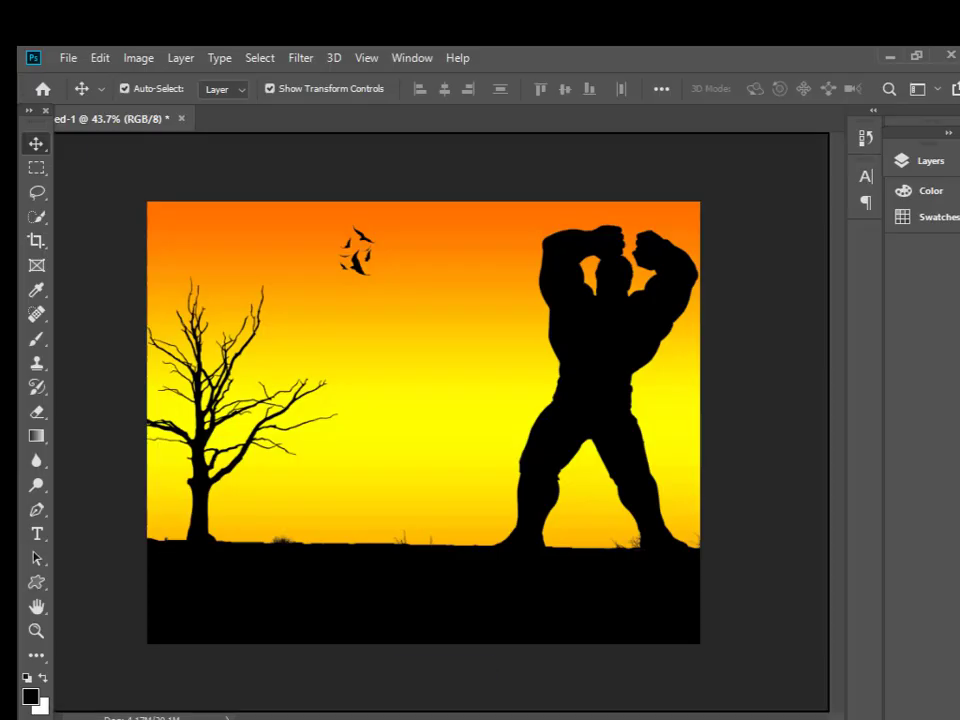
drag(675, 280, 424, 420)
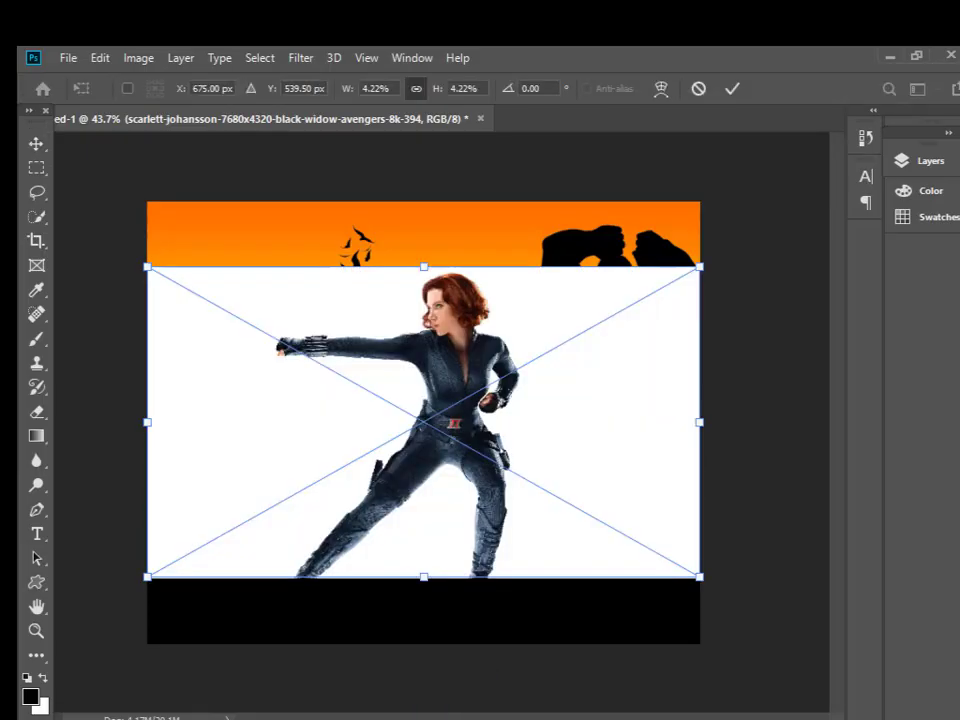
- Flip the Black Widow image horizontally, commit it, nudge it up-left, and select the figure
right_click(470, 428)
click(515, 660)
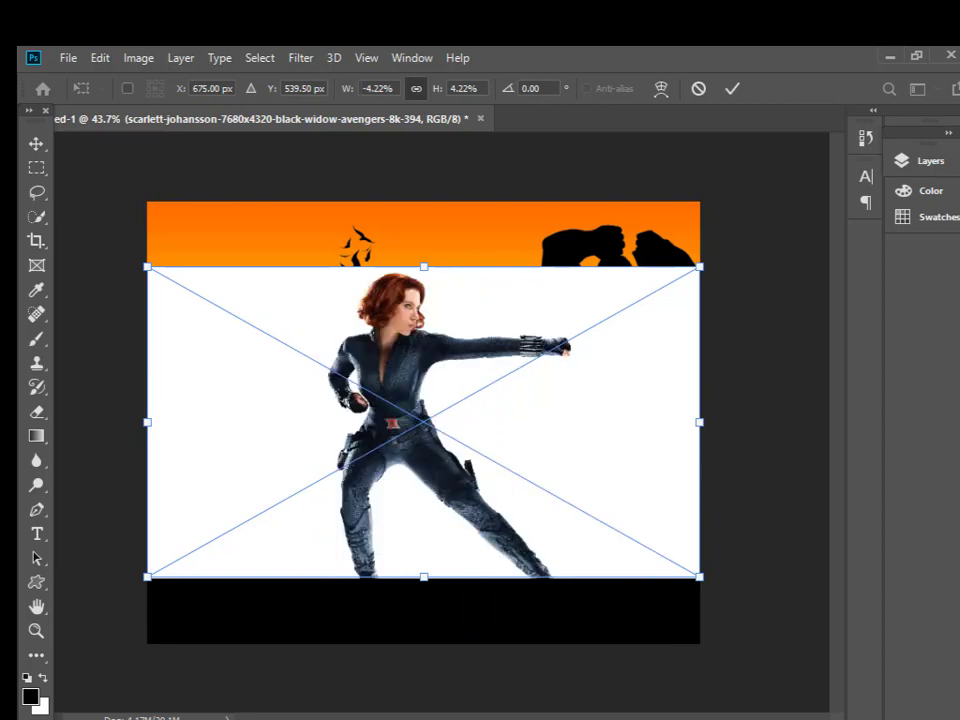
key(Return)
drag(413, 371, 402, 347)
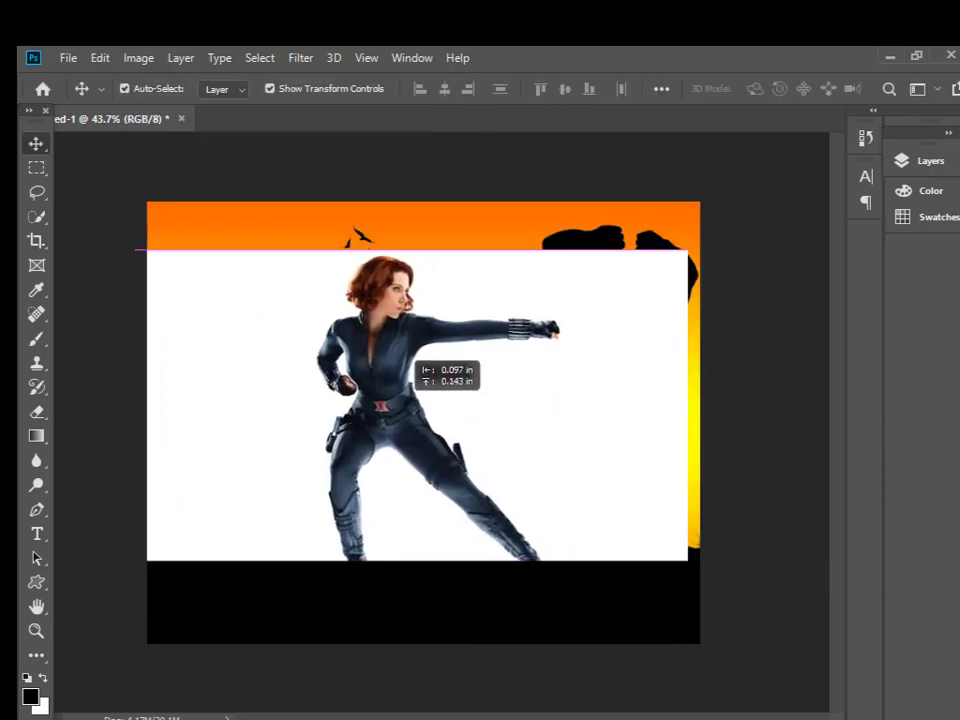
click(300, 57)
mouse_move(260, 57)
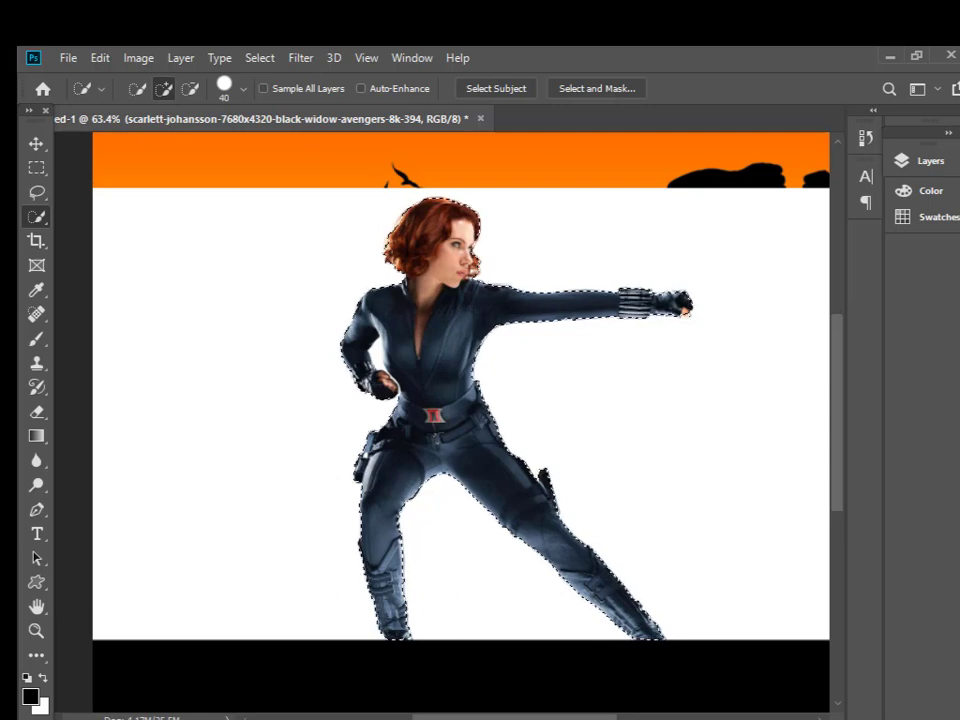
- Lasso out the white gap by her bent arm and copy the figure to Layer 2
scroll(480, 254, up, 3)
scroll(480, 254, up, 2)
scroll(480, 254, up, 1)
key(l)
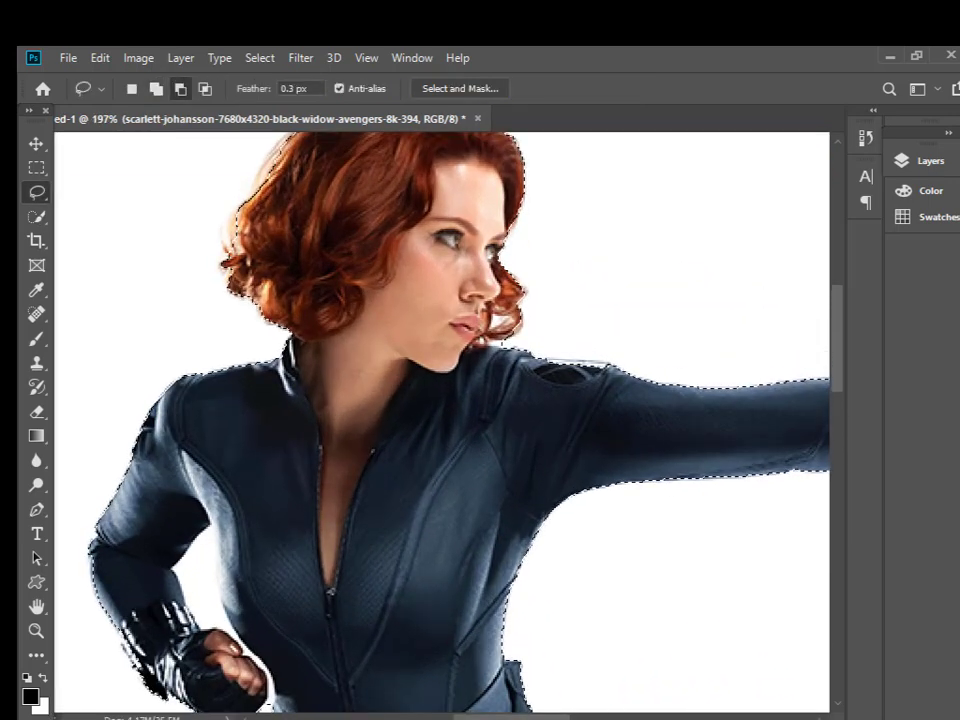
scroll(498, 332, up, 2)
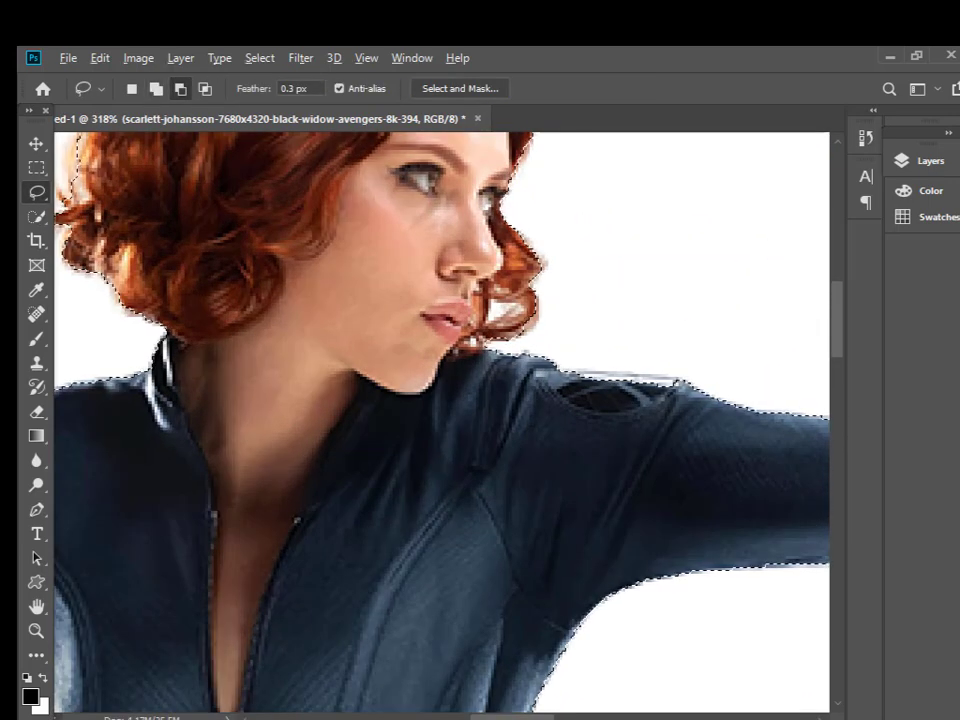
scroll(440, 420, down, 1)
scroll(440, 420, down, 1)
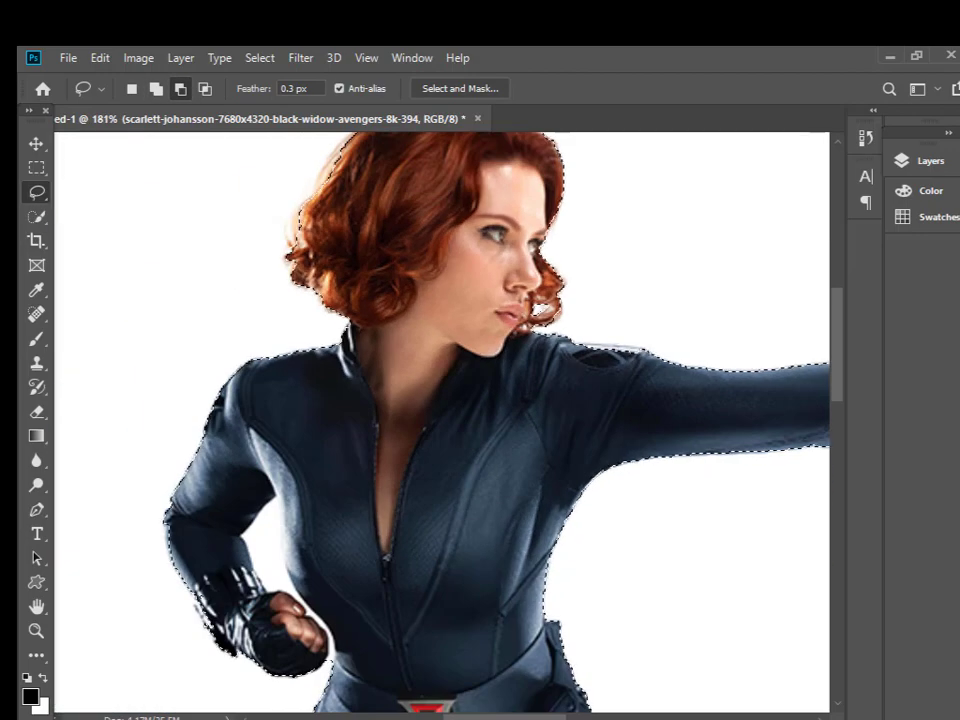
scroll(440, 420, down, 2)
scroll(440, 420, up, 3)
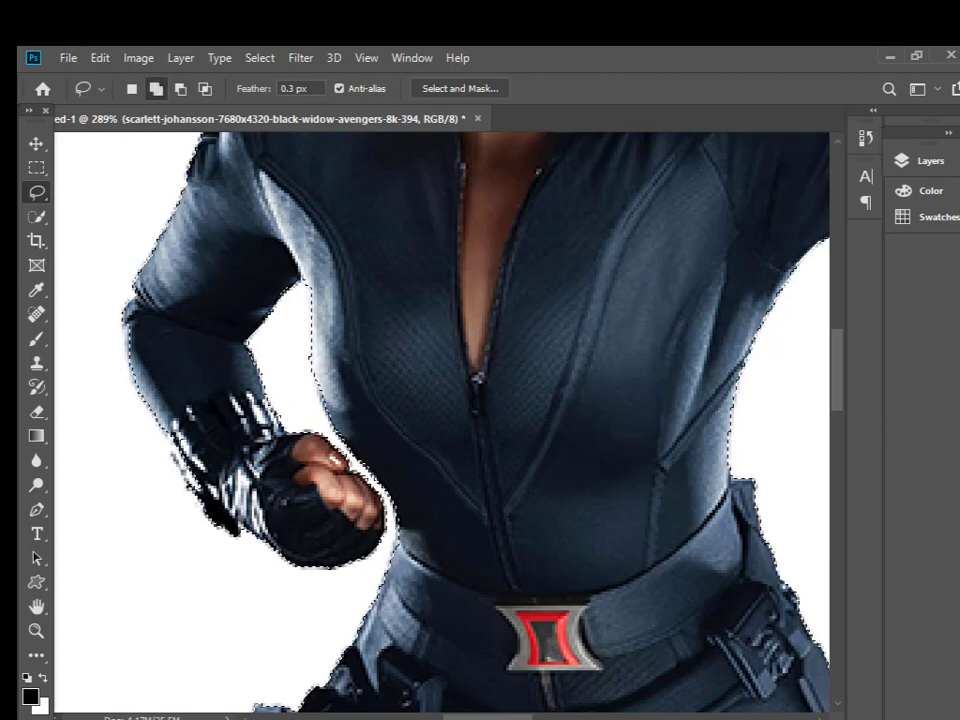
key(ctrl+0)
scroll(351, 270, down, 5)
scroll(351, 270, up, 2)
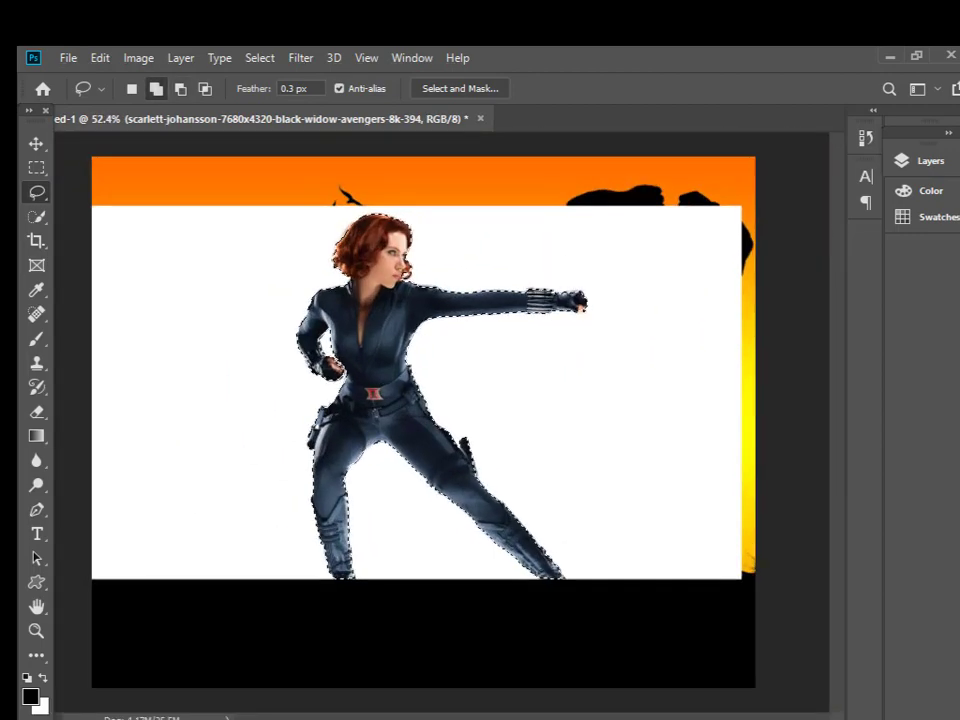
key(ctrl+j)
- Delete the original Black Widow photo layer and apply Defringe to Layer 2
key(F7)
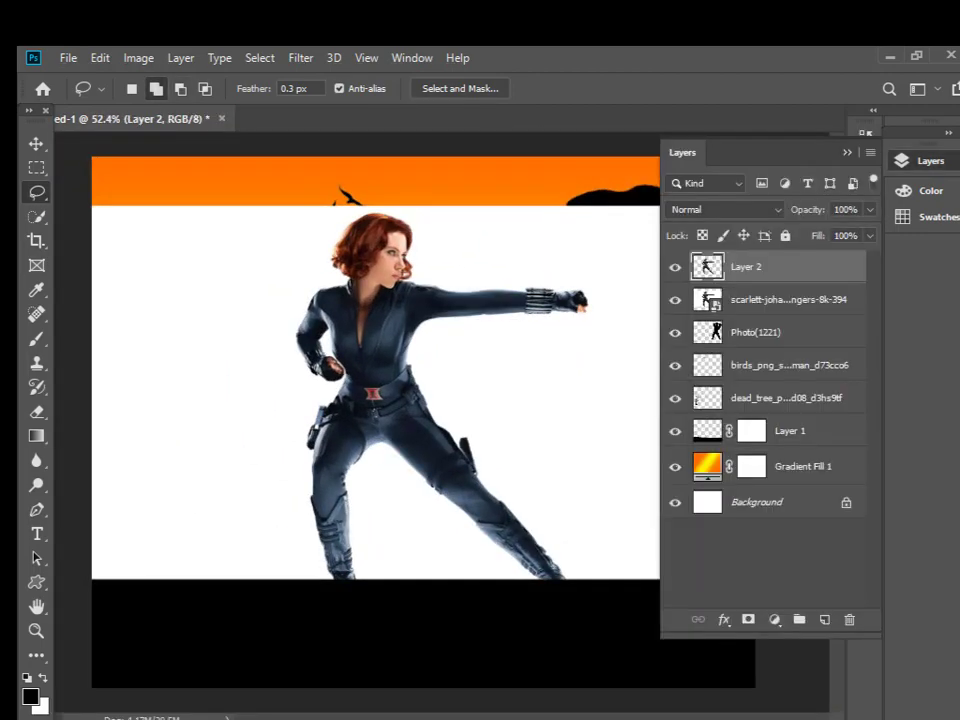
key(alt+bracketleft)
key(Delete)
key(alt+bracketright)
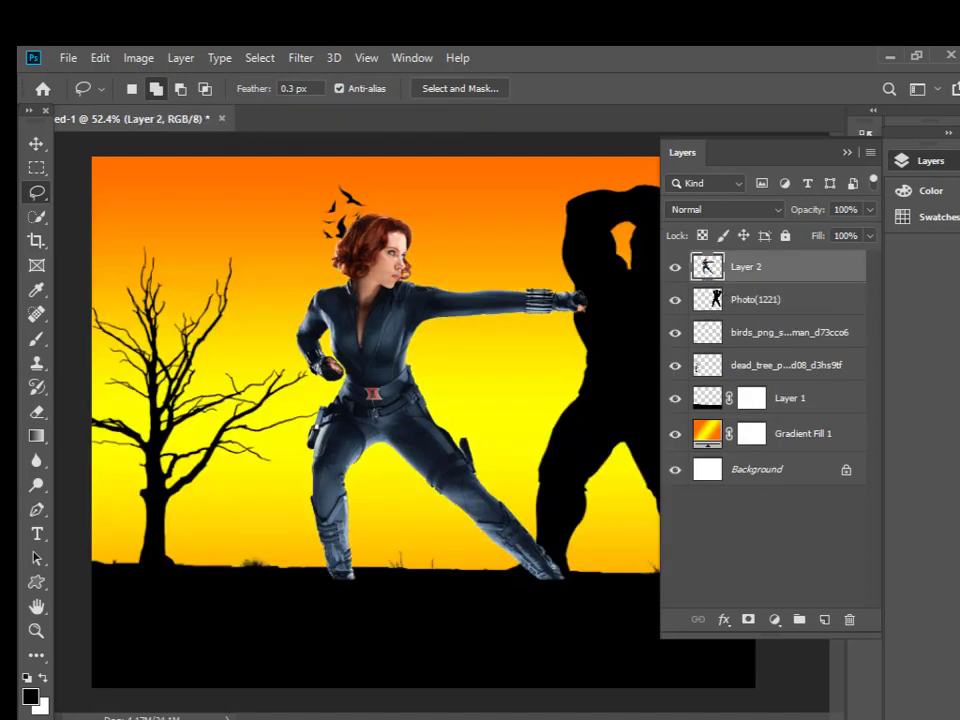
click(180, 57)
click(452, 688)
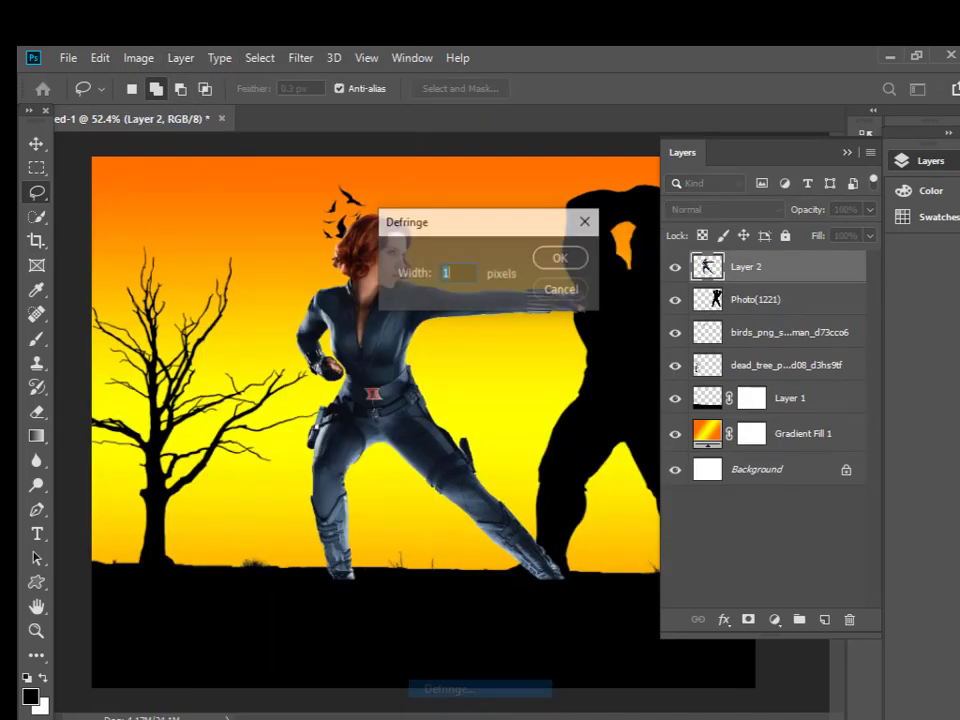
scroll(359, 238, up, 5)
scroll(359, 238, down, 5)
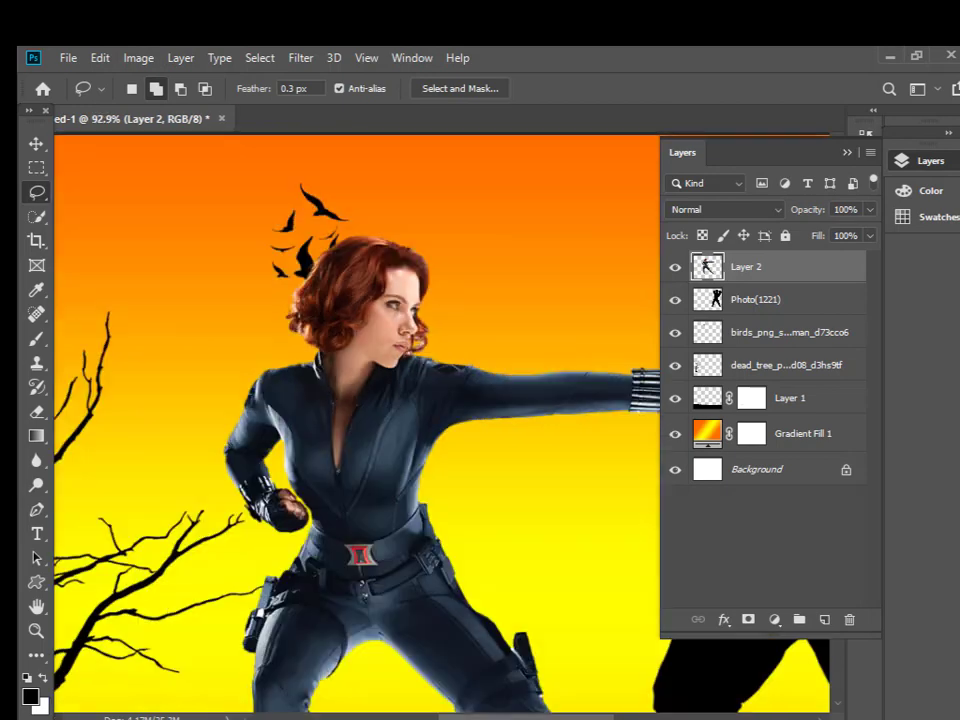
- Fill the Layer 2 figure solid black and deselect
ctrl+click(706, 266)
key(alt+BackSpace)
key(ctrl+d)
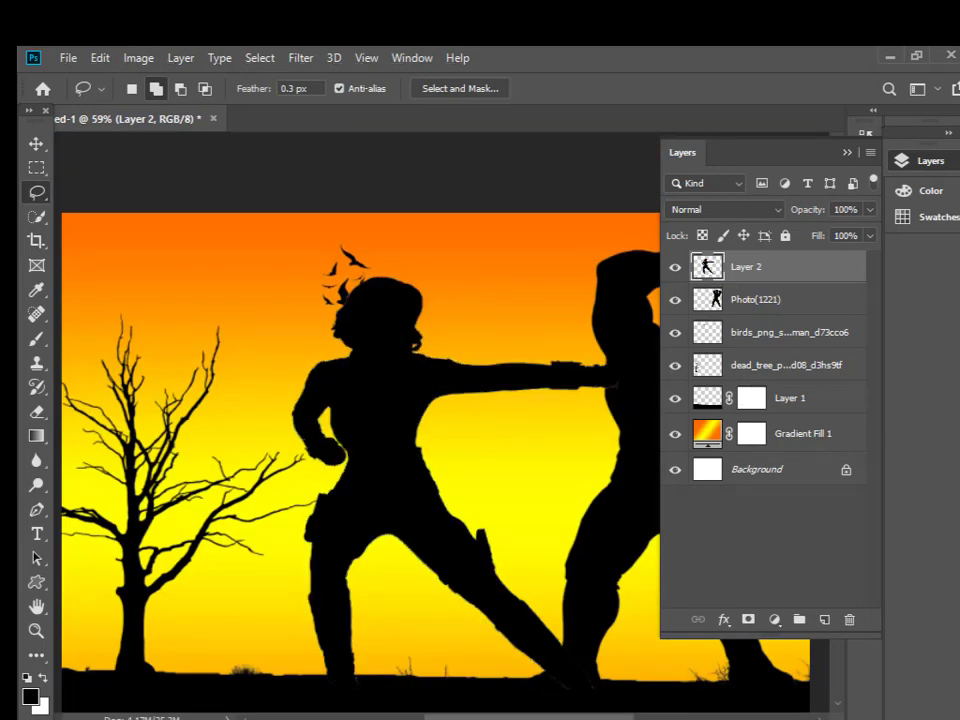
key(F7)
- Scale the Black Widow silhouette to about 46% and tilt it about 14 degrees on the horizon
key(v)
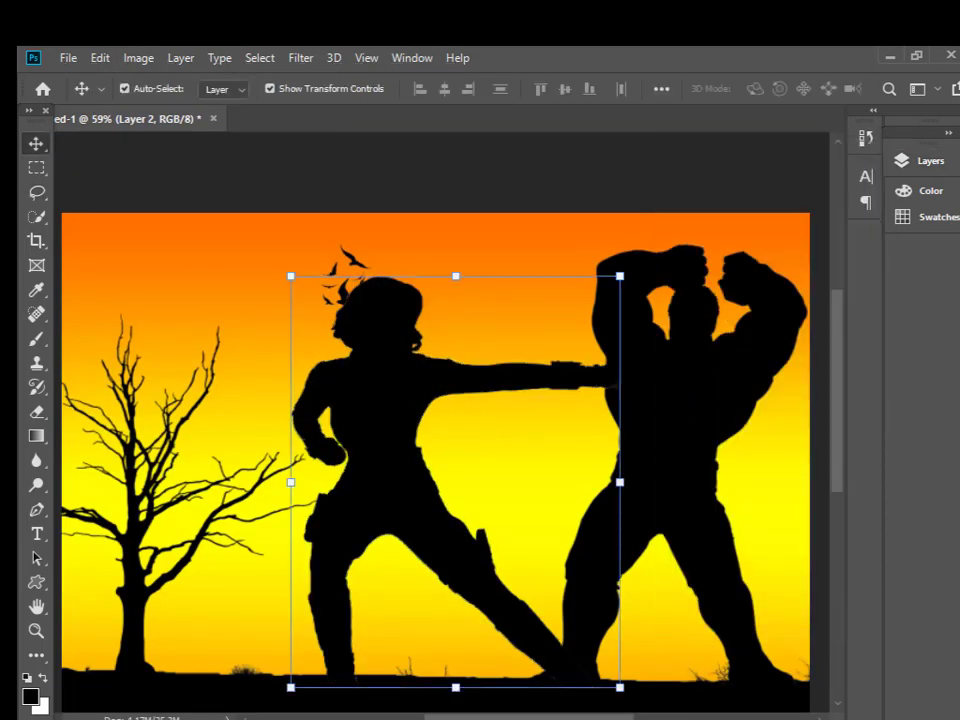
drag(620, 275, 437, 508)
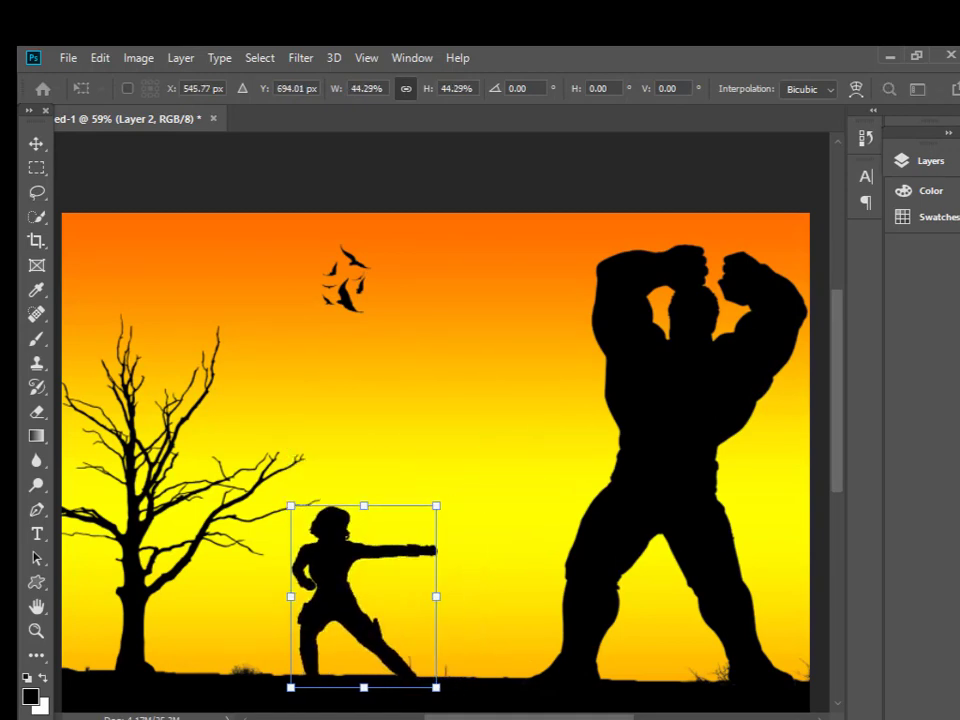
drag(339, 544, 352, 541)
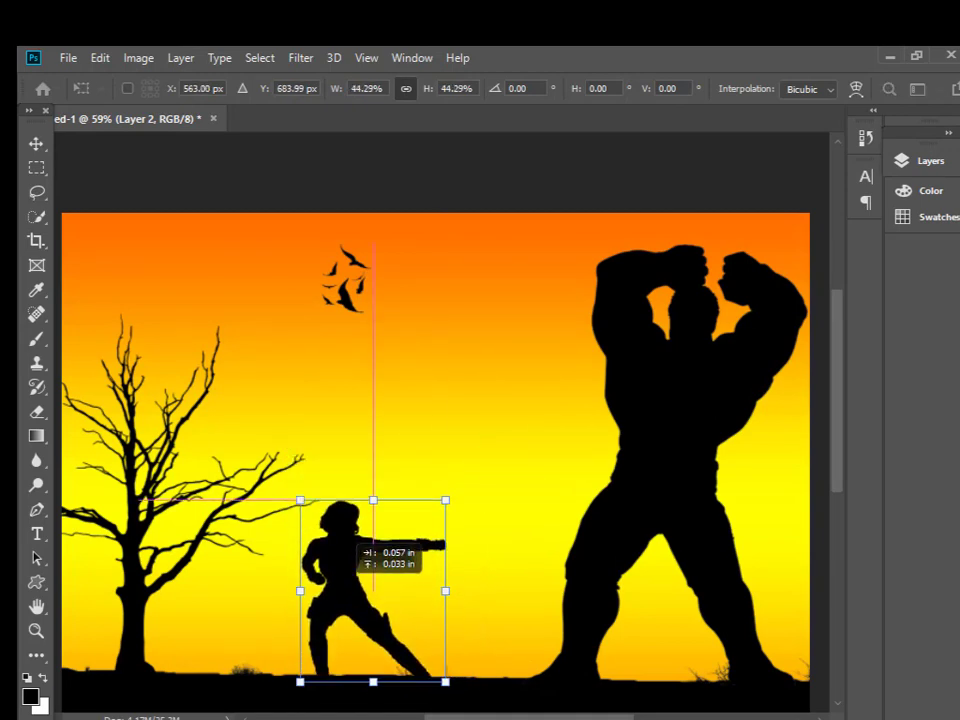
scroll(352, 541, down, 3)
mouse_move(440, 400)
mouse_down()
mouse_move(408, 384)
mouse_move(423, 389)
mouse_up()
drag(375, 455, 350, 468)
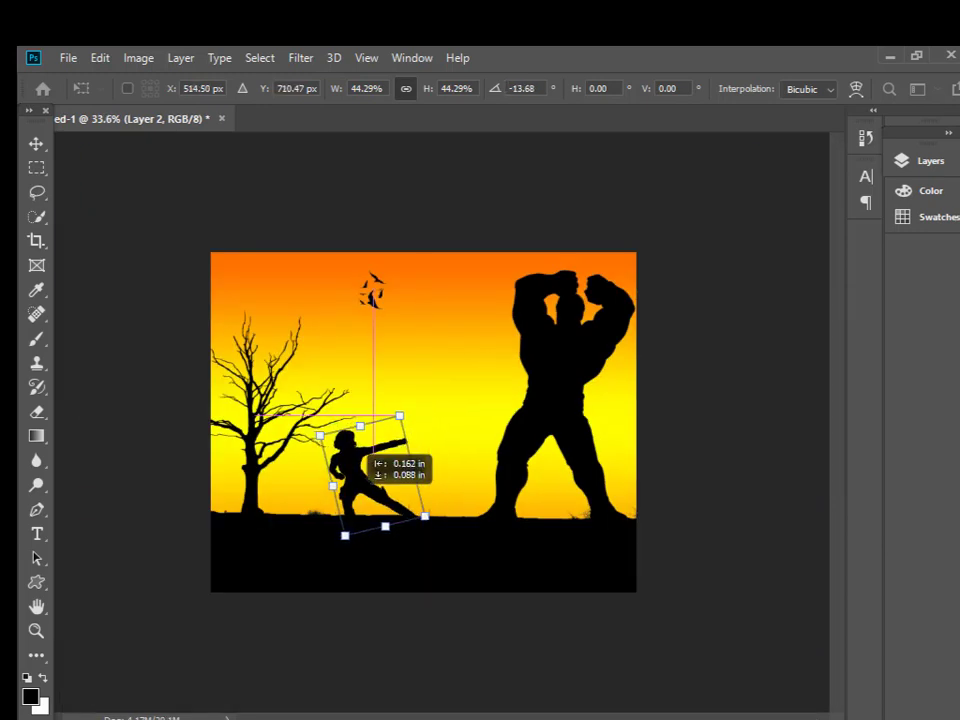
mouse_move(397, 419)
mouse_down()
mouse_move(417, 402)
mouse_move(372, 428)
mouse_up()
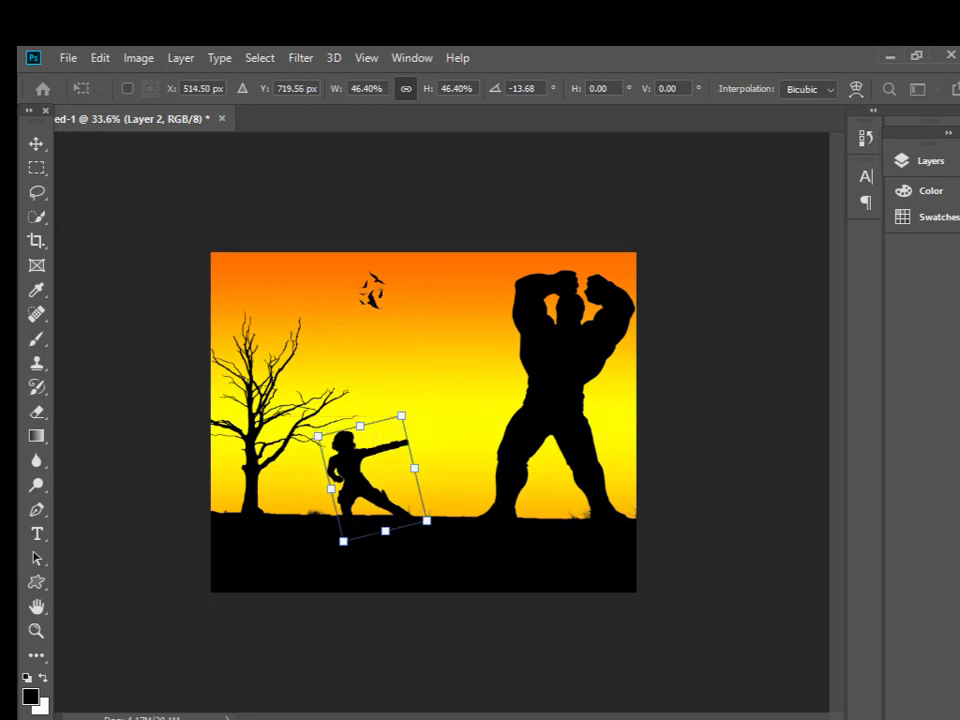
key(Return)
key(ctrl+e)
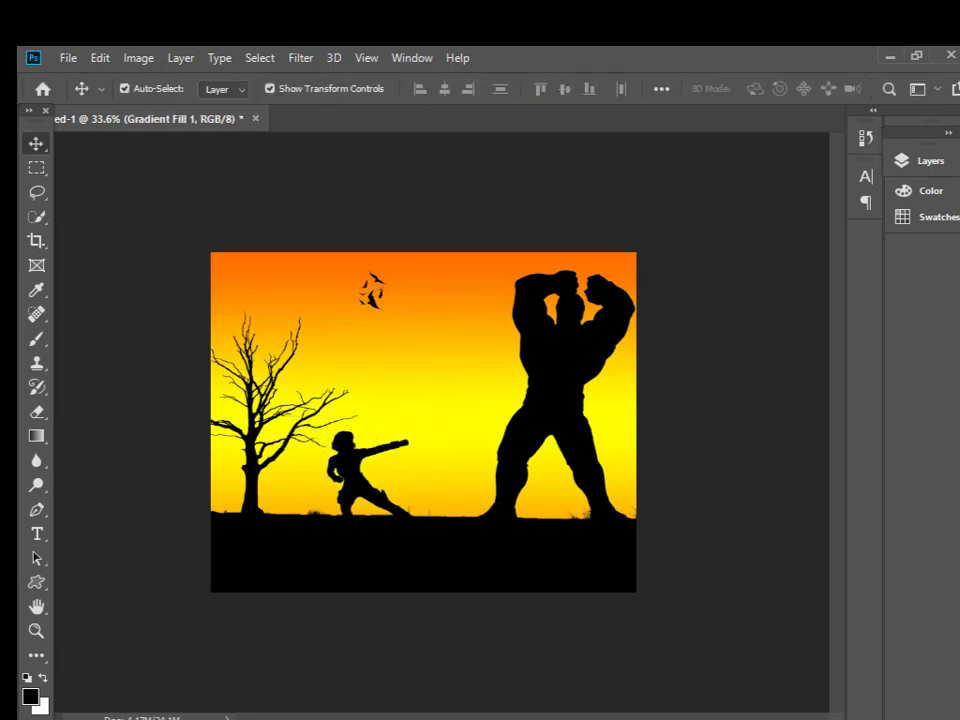
- Enlarge the dead tree to about 126% and shift it slightly right and down
click(245, 450)
key(ctrl+t)
drag(150, 306, 98, 252)
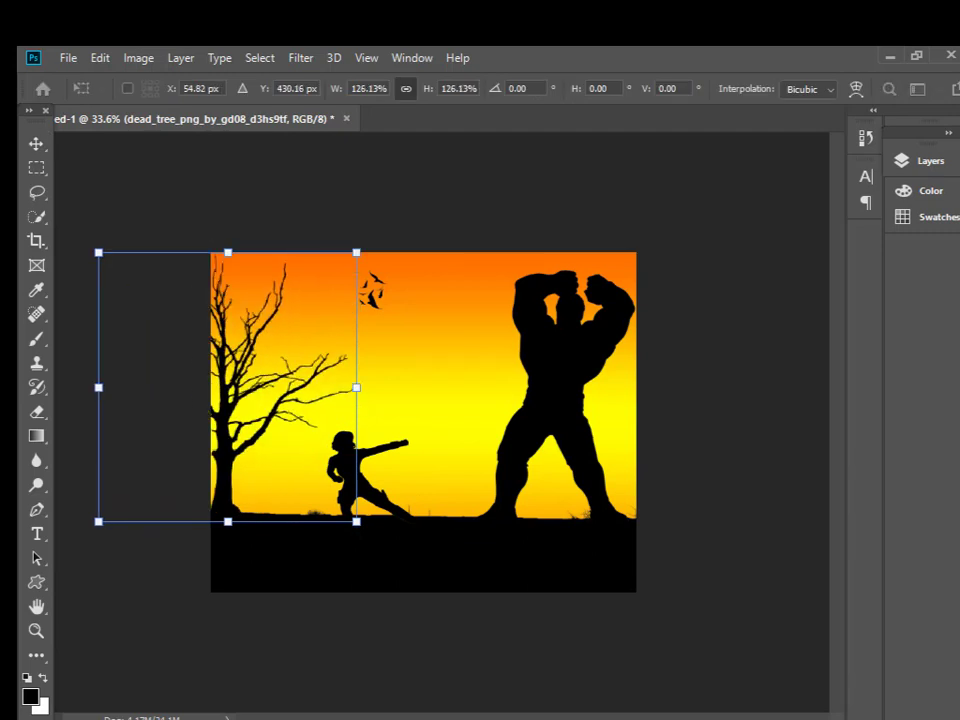
drag(265, 355, 281, 359)
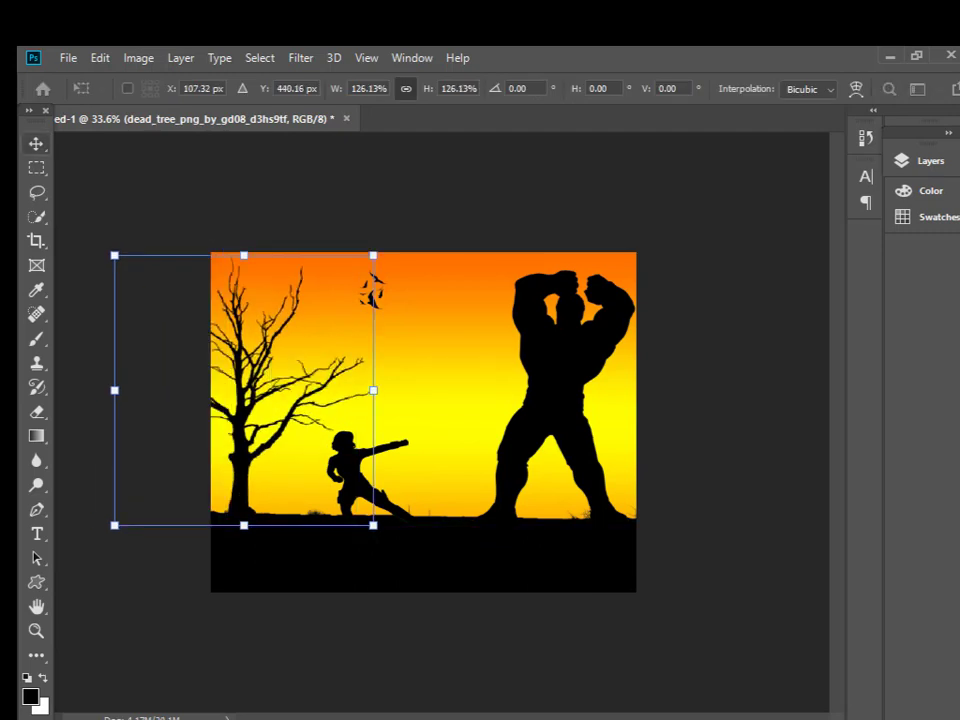
key(Return)
key(ctrl+e)
scroll(424, 422, up, 2)
scroll(424, 422, down, 2)
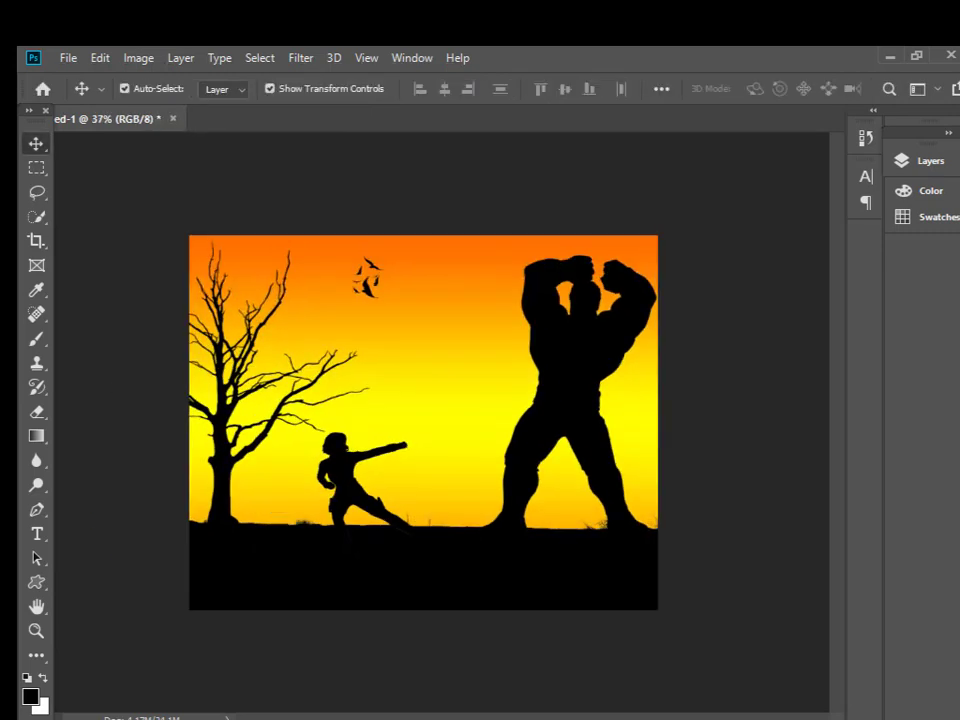
scroll(415, 430, down, 1)
scroll(415, 430, up, 4)
scroll(415, 430, up, 1)
scroll(415, 430, down, 1)
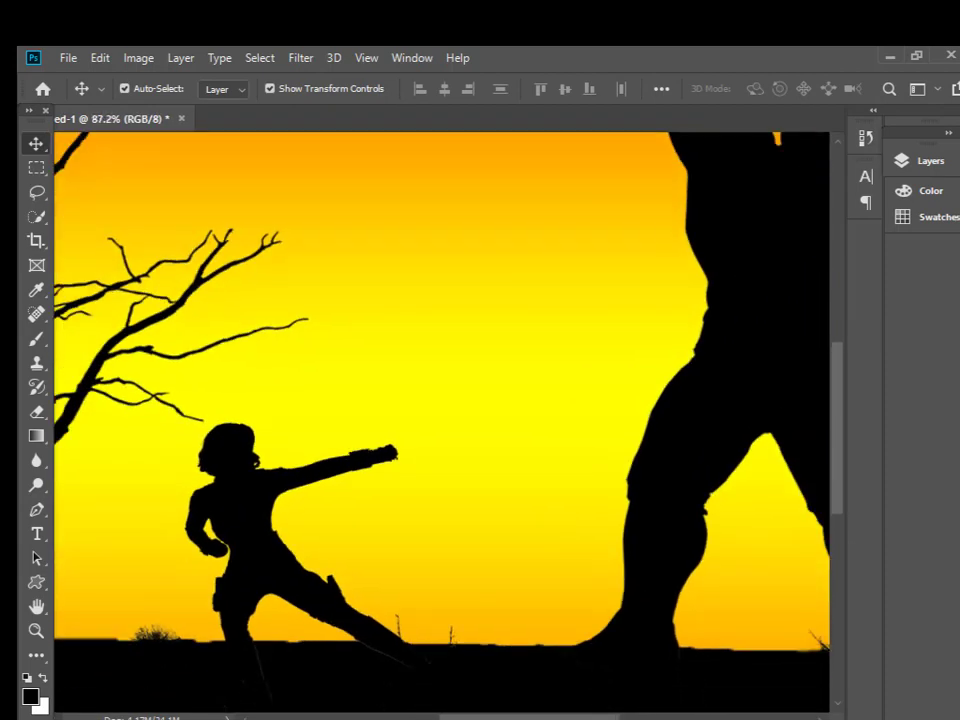
scroll(300, 470, down, 1)
scroll(300, 470, up, 3)
scroll(300, 470, down, 2)
click(300, 470)
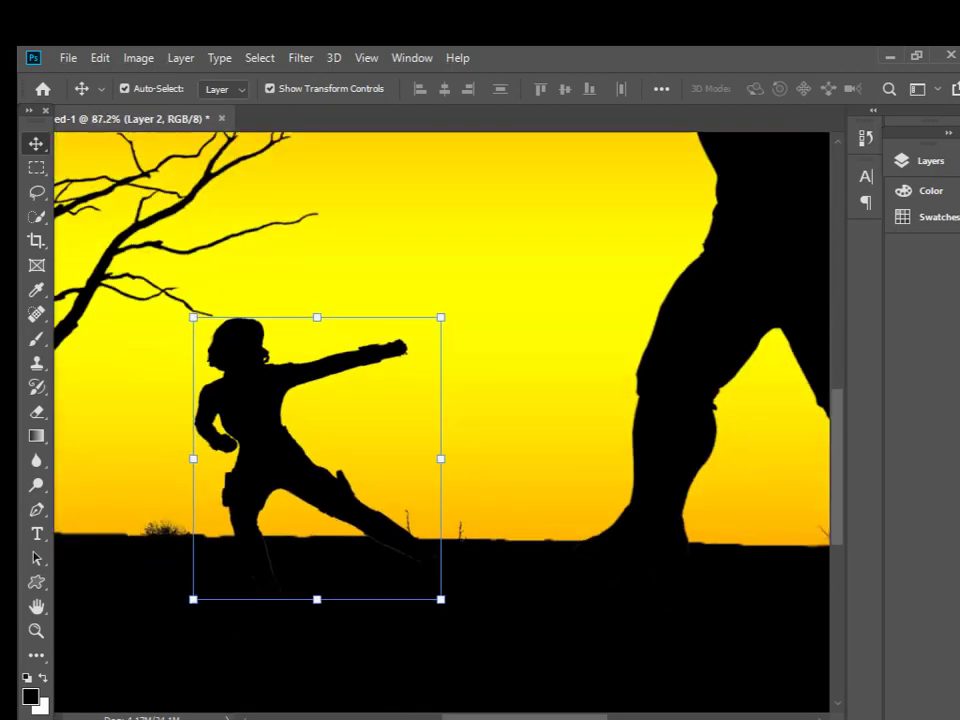
scroll(300, 470, down, 2)
click(423, 427)
scroll(423, 427, down, 1)
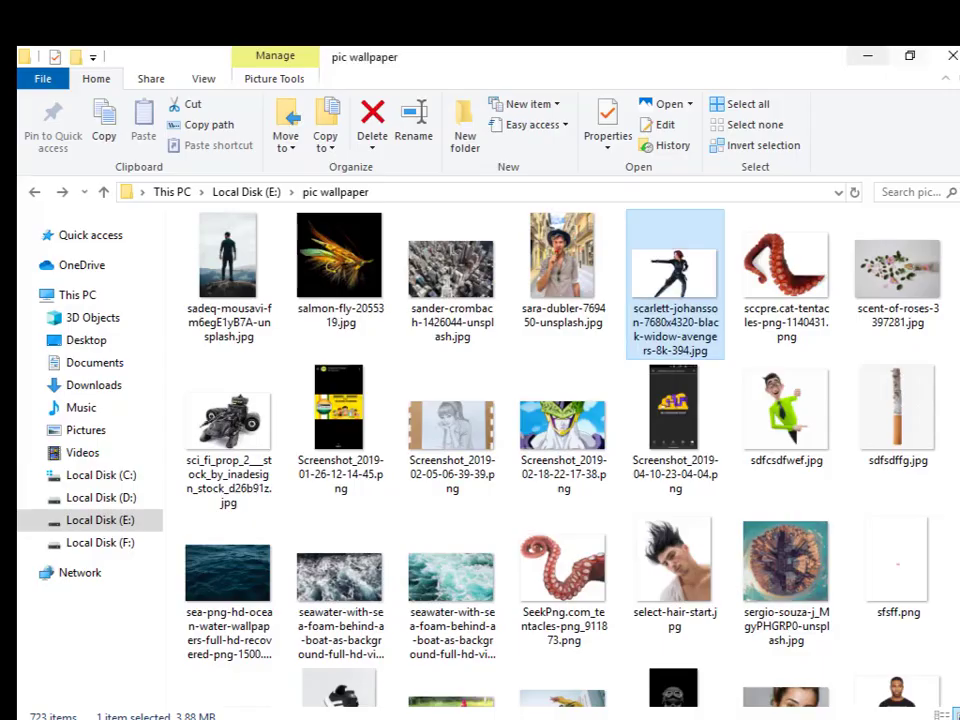
- Select bird-in-png-2.png in the pic wallpaper folder and drag it onto the canvas
key(Up)
key(Up)
key(Up)
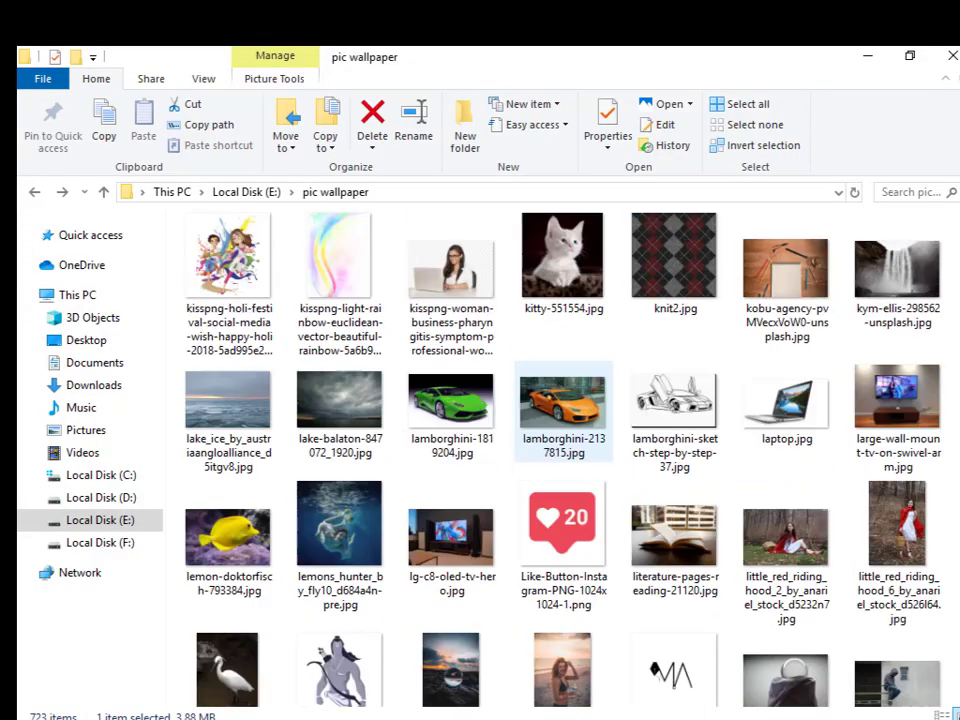
key(Up)
key(Up)
key(Up)
key(Up)
key(Up)
key(Up)
key(Up)
key(Up)
key(Up)
key(Up)
key(Up)
key(Up)
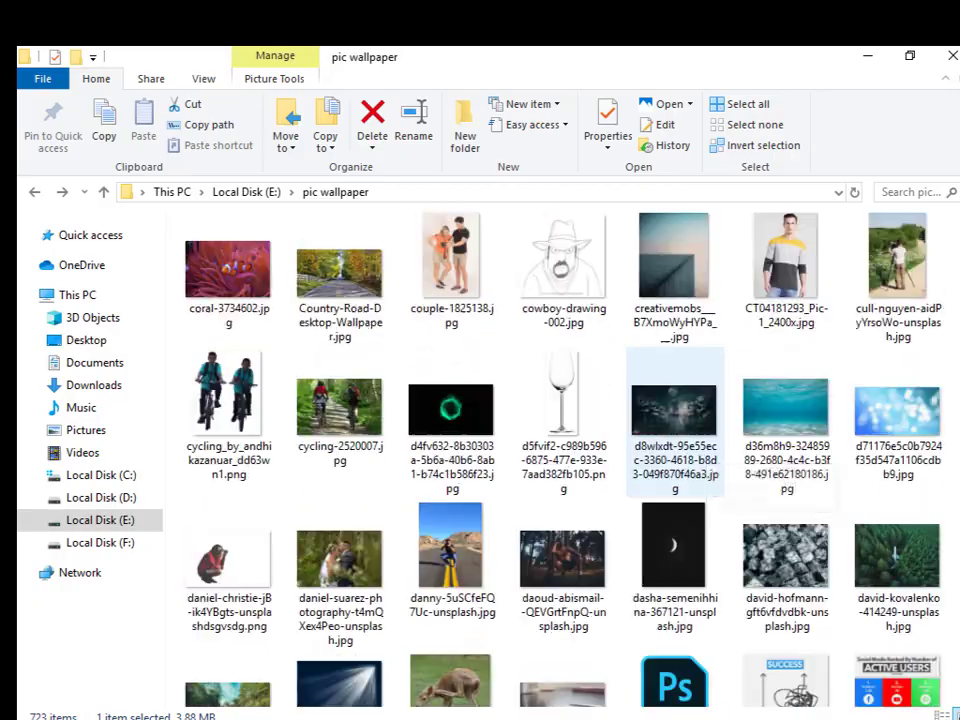
key(Up)
key(Up)
key(Up)
key(Up)
key(Up)
key(Up)
key(Up)
key(Up)
key(Up)
key(Up)
key(Up)
key(Up)
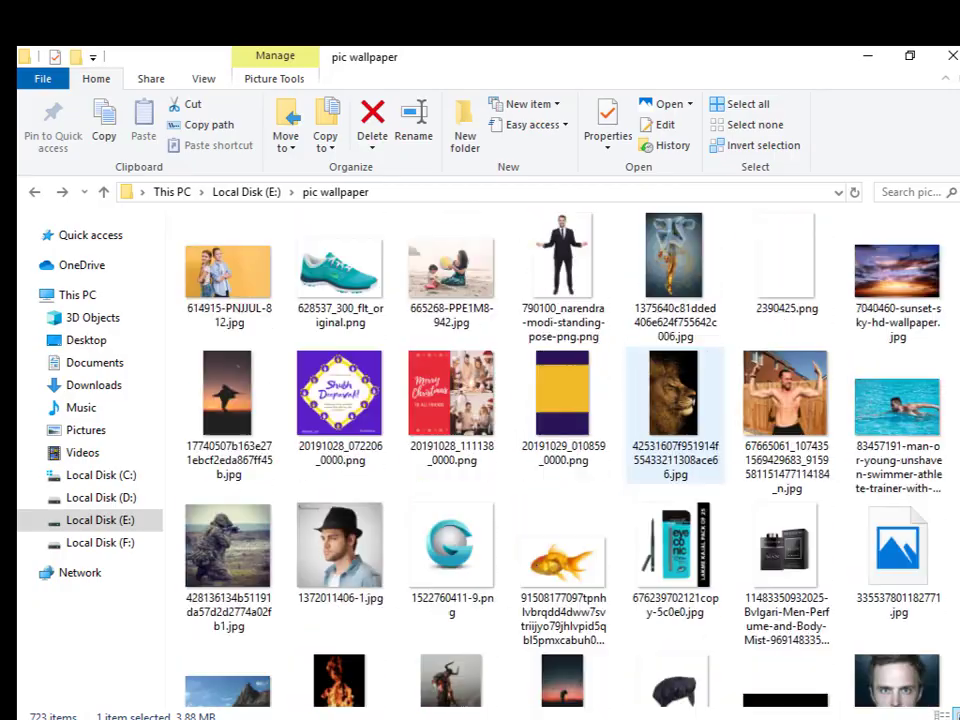
key(Up)
key(Up)
key(Up)
key(Down)
key(Down)
key(Down)
key(Down)
key(Down)
key(Down)
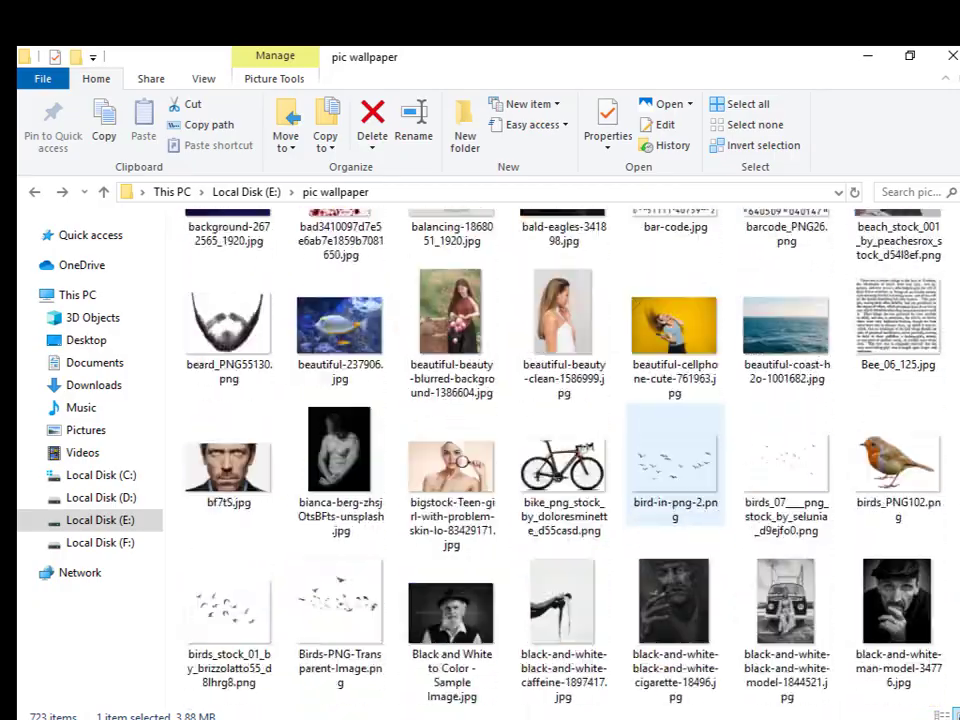
drag(673, 460, 424, 421)
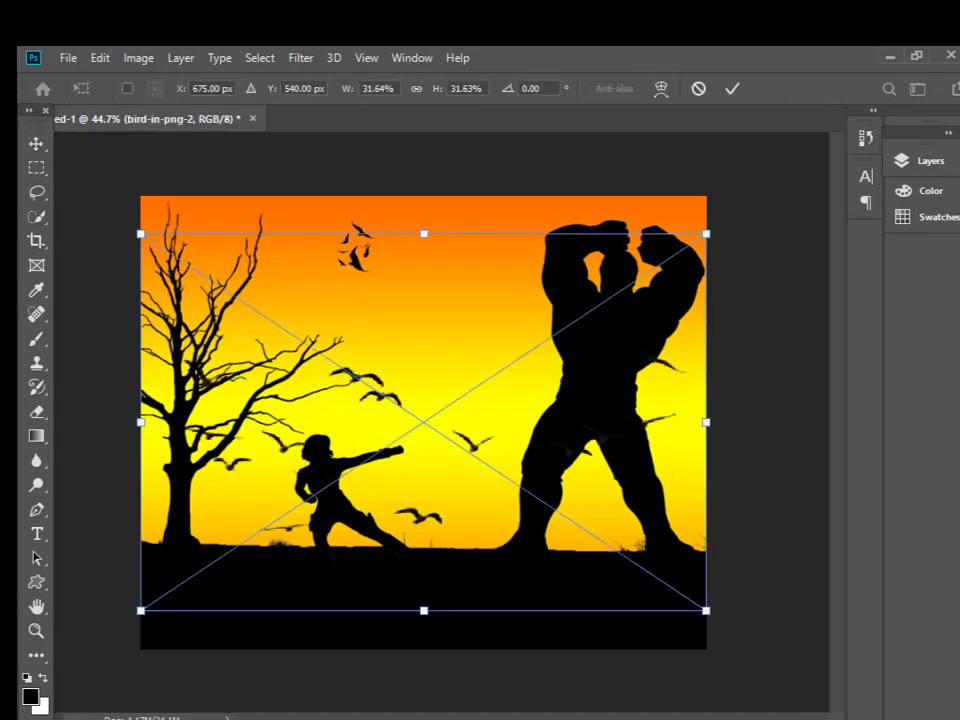
- Shrink the bird flock to about 6.5% and place it among the upper-left tree branches
drag(706, 233, 306, 499)
mouse_move(195, 561)
mouse_down()
mouse_move(430, 262)
mouse_move(413, 301)
mouse_move(430, 297)
mouse_up()
mouse_move(542, 242)
mouse_down()
mouse_move(495, 276)
mouse_move(480, 232)
mouse_move(662, 224)
mouse_move(597, 194)
mouse_move(284, 274)
mouse_move(301, 274)
mouse_up()
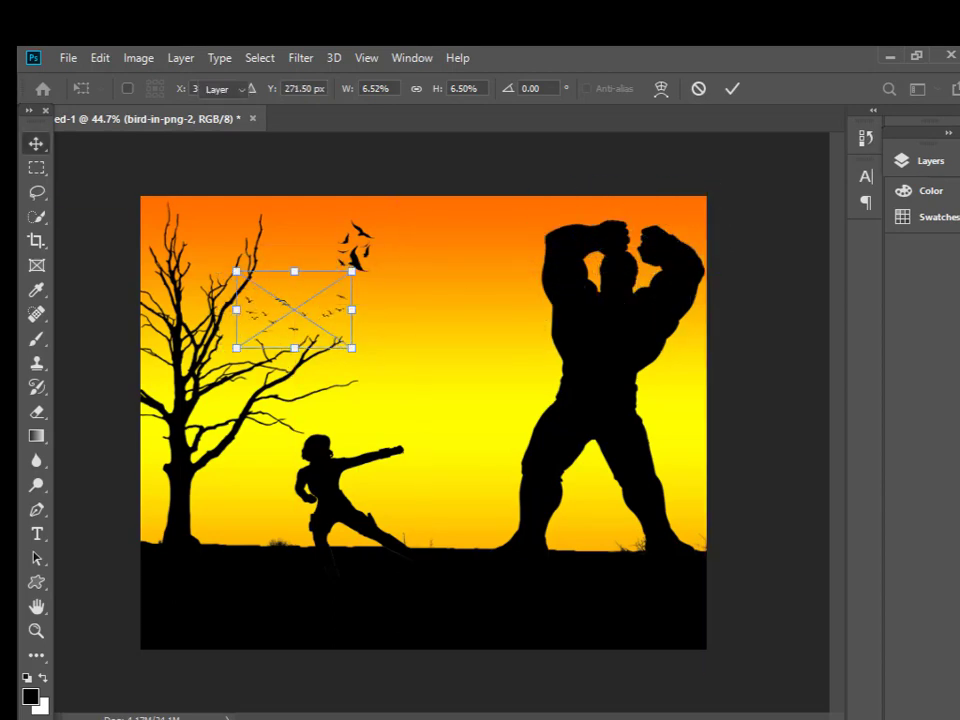
key(Return)
scroll(400, 420, up, 2)
key(F7)
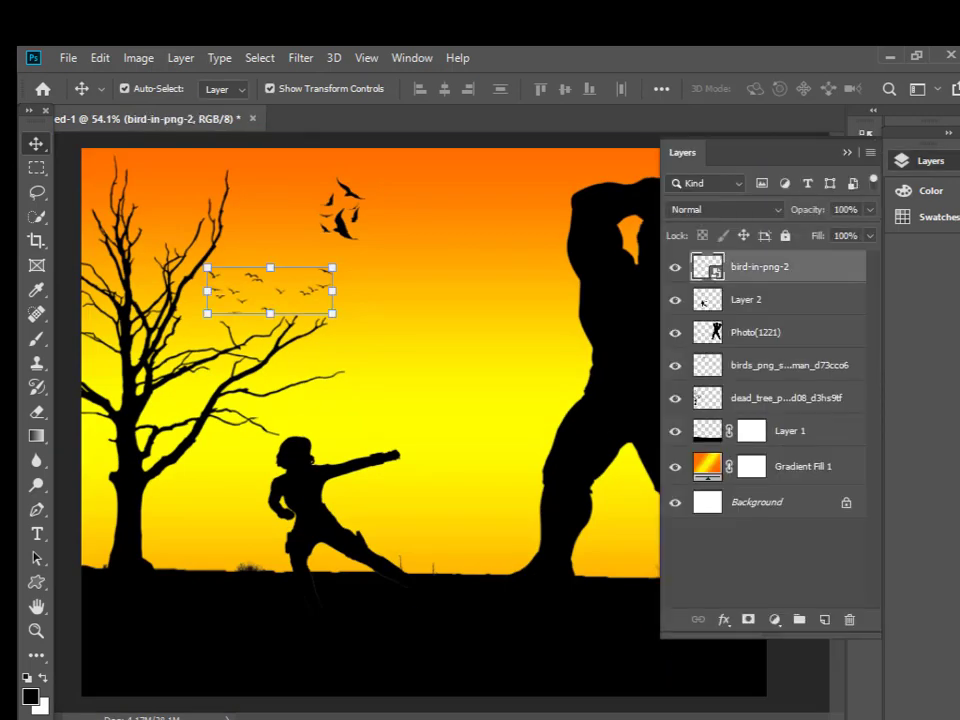
- Rasterize the bird flock layer
right_click(740, 266)
click(560, 378)
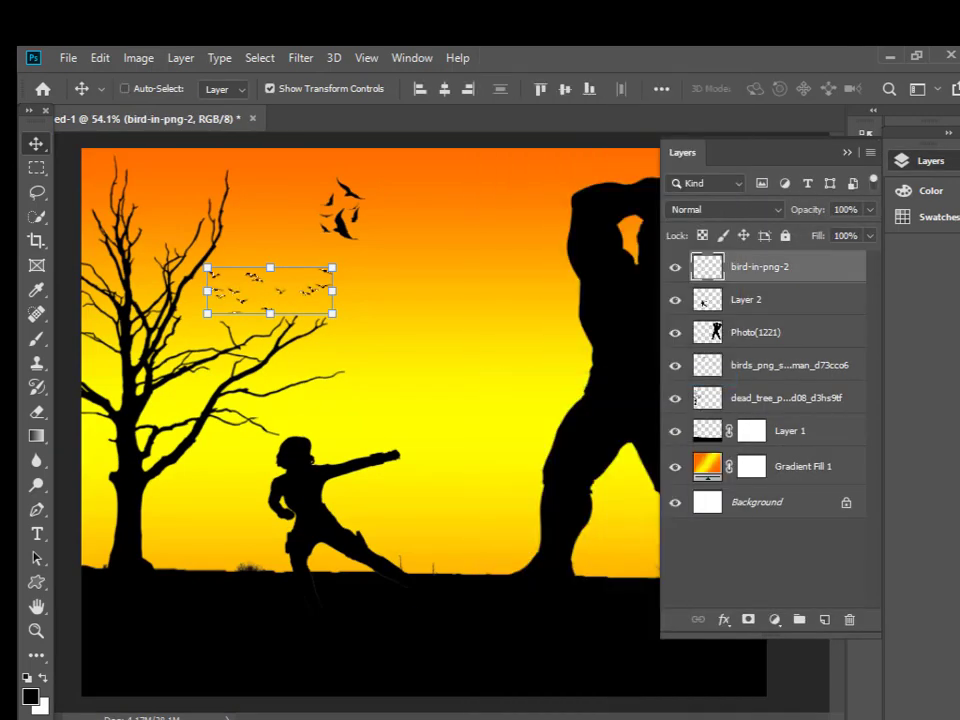
key(F7)
- Remove the colour fringe from the birds' edges with Layer > Matting > Defringe
click(180, 57)
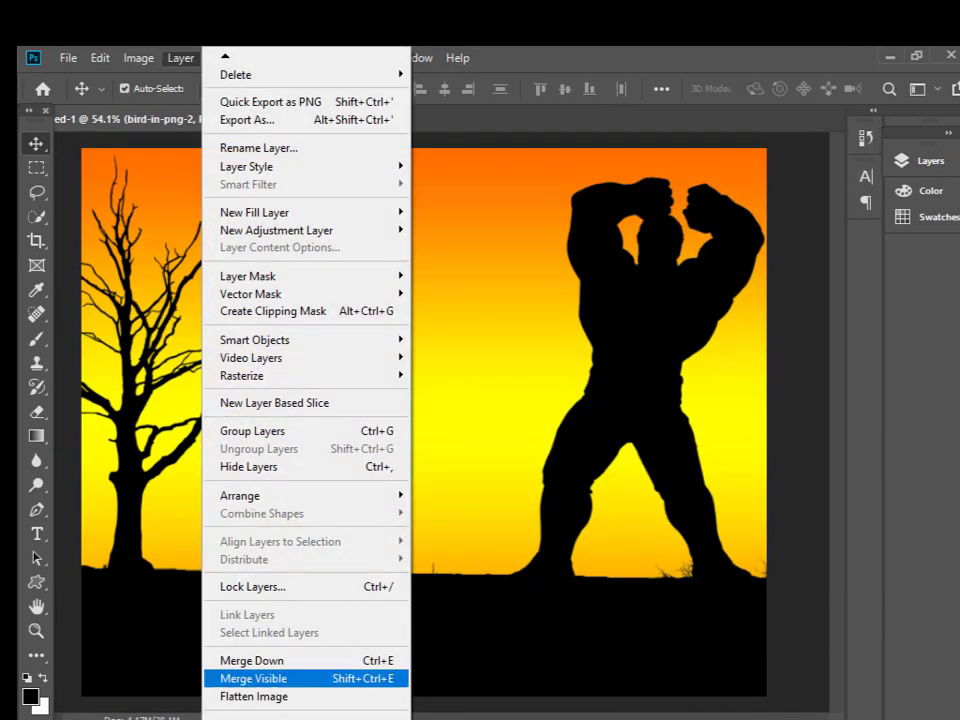
click(450, 686)
key(Return)
scroll(420, 420, down, 2)
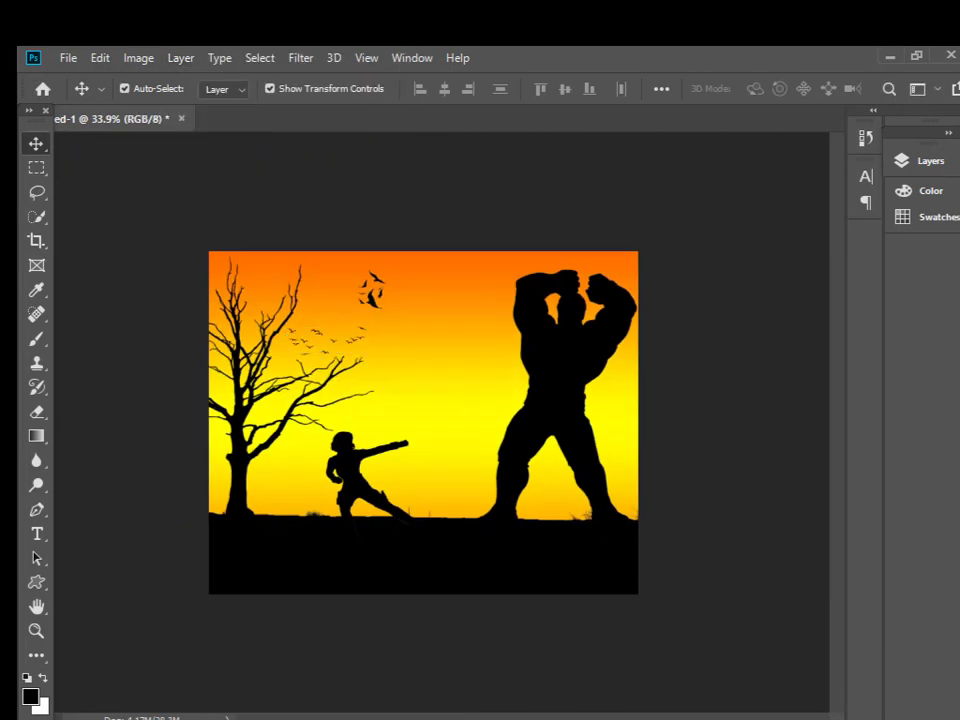
scroll(424, 422, up, 2)
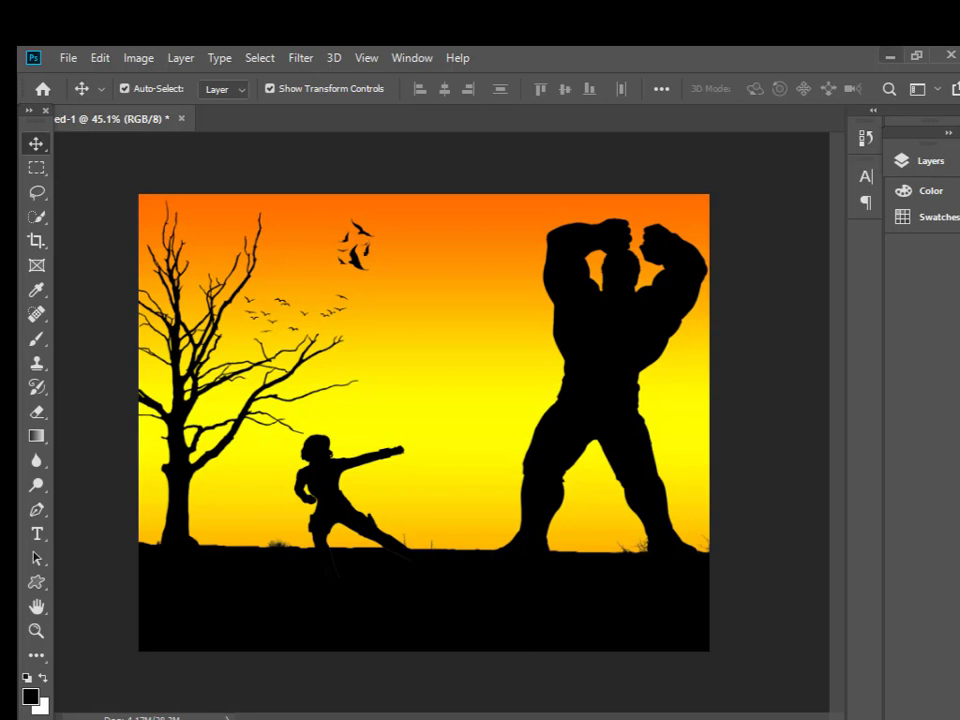
- Bring up the pic wallpaper folder in File Explorer and browse the reference folder
click(581, 643)
scroll(560, 450, up, 10)
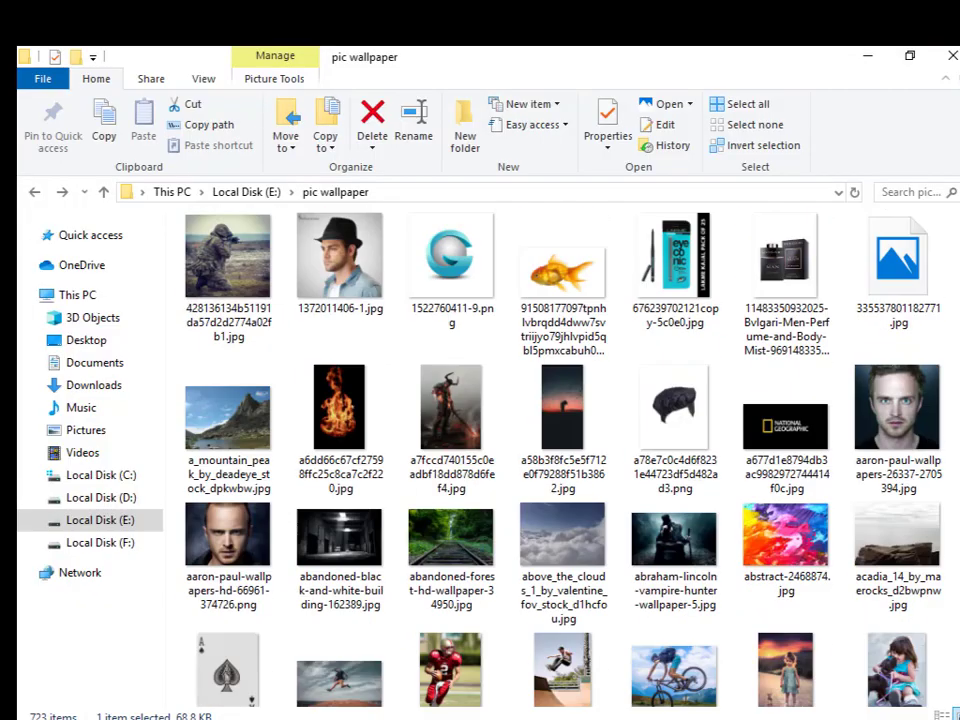
scroll(560, 450, up, 5)
scroll(786, 420, up, 5)
double_click(675, 390)
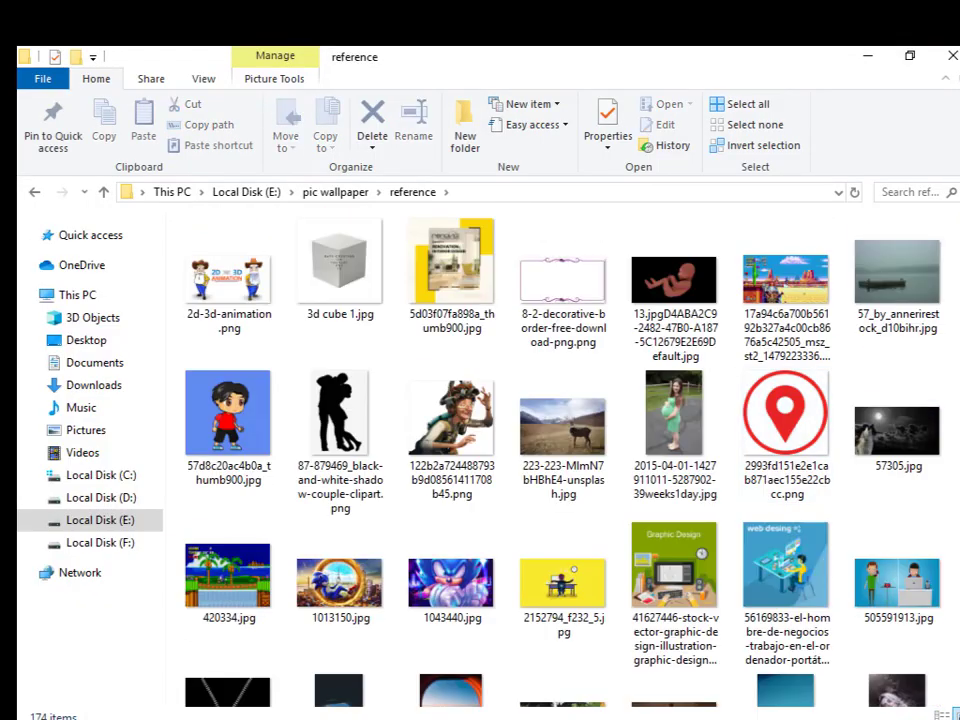
scroll(786, 480, down, 10)
key(alt+Tab)
- Go back up, open New folder (2), and scroll to the hasan-almasi sunset photo
scroll(560, 450, up, 3)
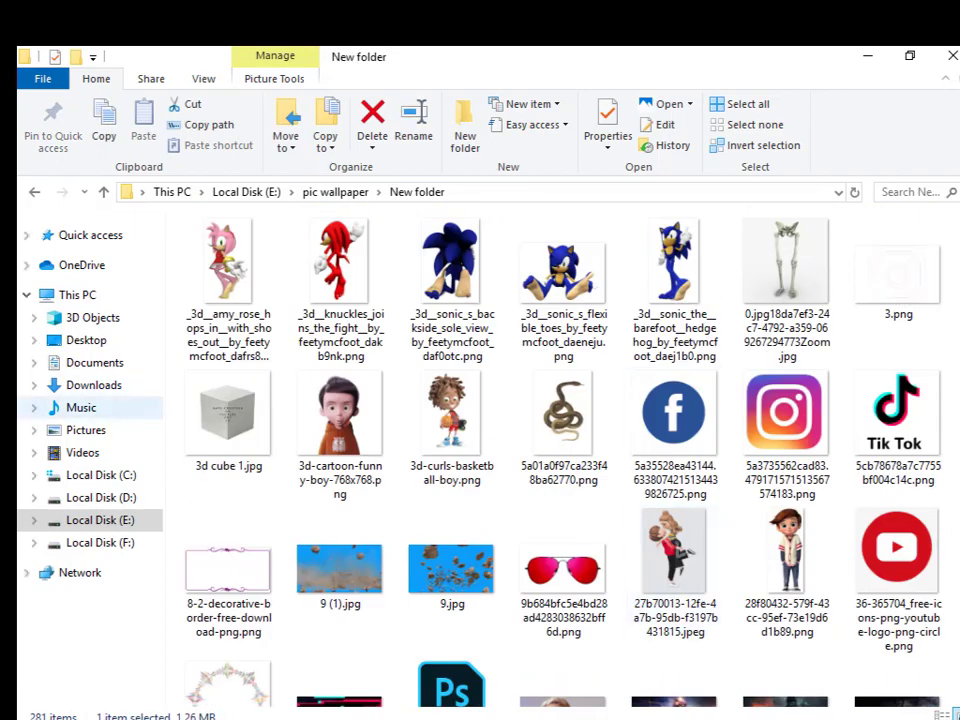
key(alt+Up)
double_click(229, 390)
scroll(675, 410, down, 5)
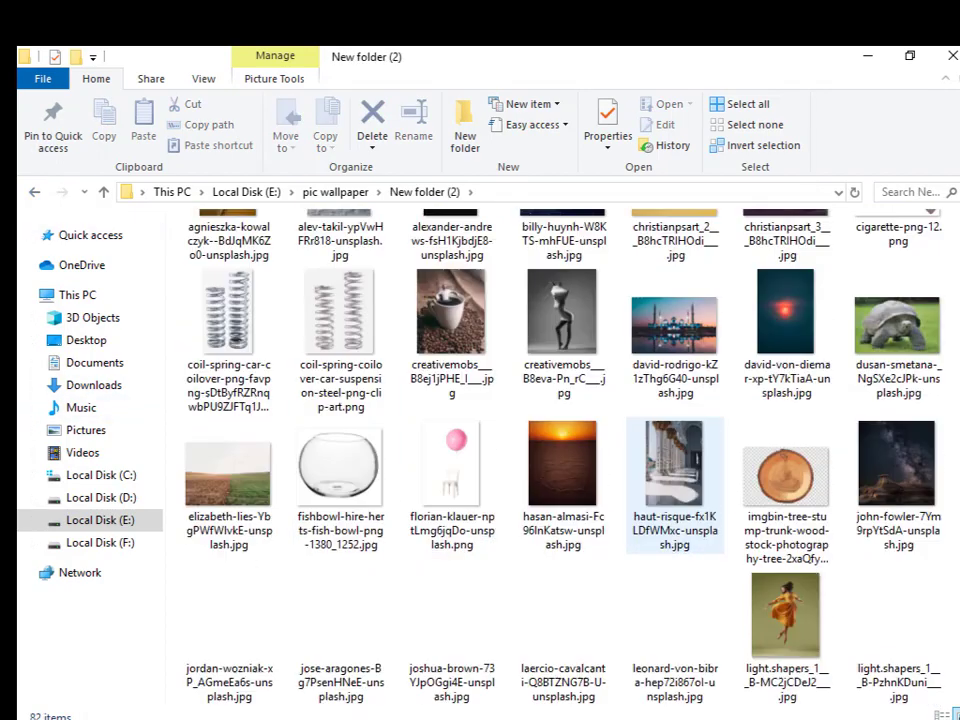
scroll(675, 410, down, 5)
scroll(655, 440, down, 5)
scroll(655, 440, down, 2)
scroll(600, 400, up, 8)
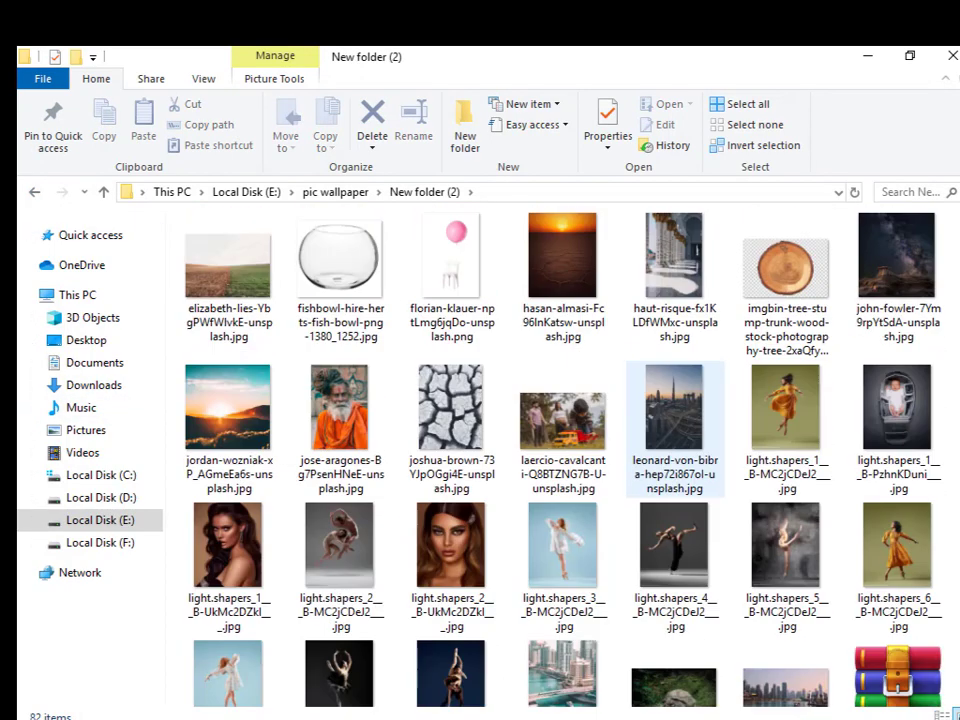
- Drag the hasan-almasi sunset photo into the scene and enlarge it to cover the canvas
mouse_move(562, 265)
mouse_down()
mouse_move(450, 710)
mouse_move(424, 422)
mouse_up()
scroll(424, 422, down, 3)
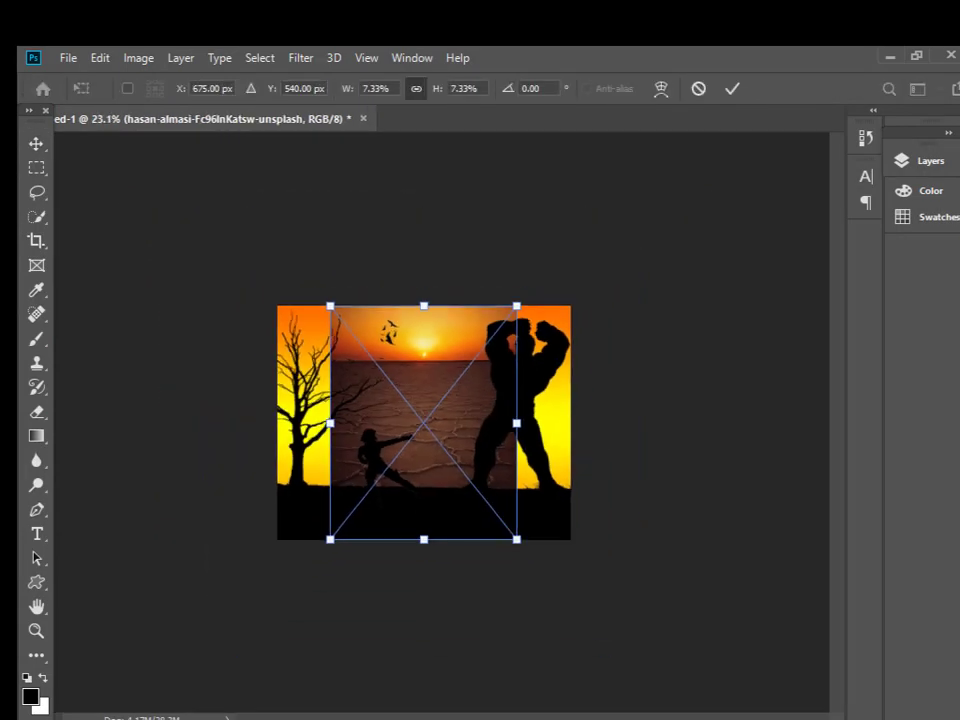
click(930, 160)
drag(516, 539, 672, 718)
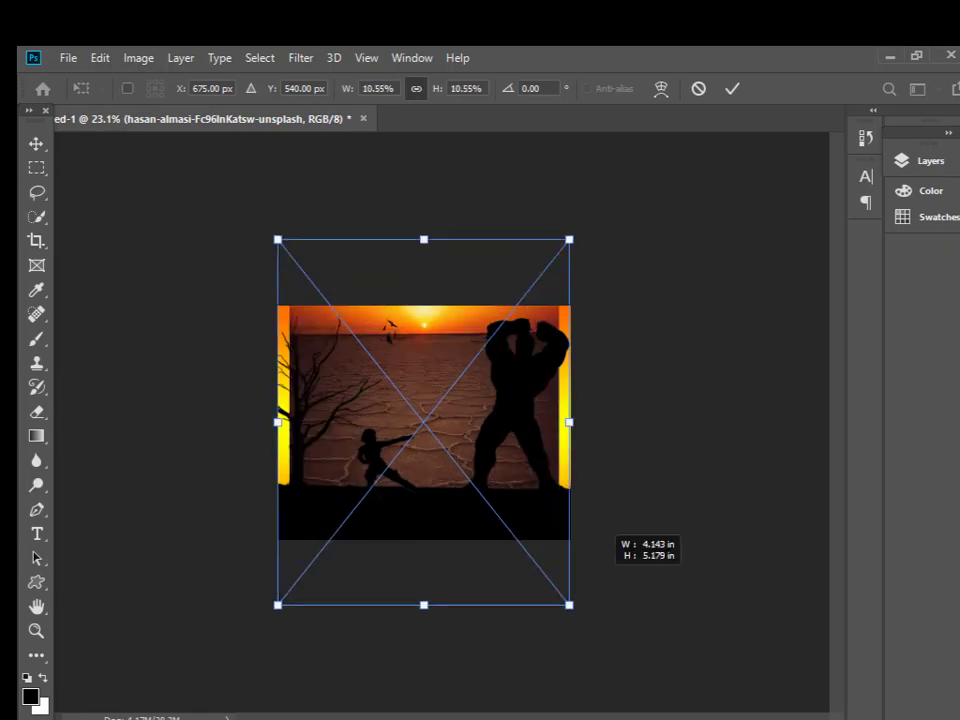
drag(423, 229, 424, 436)
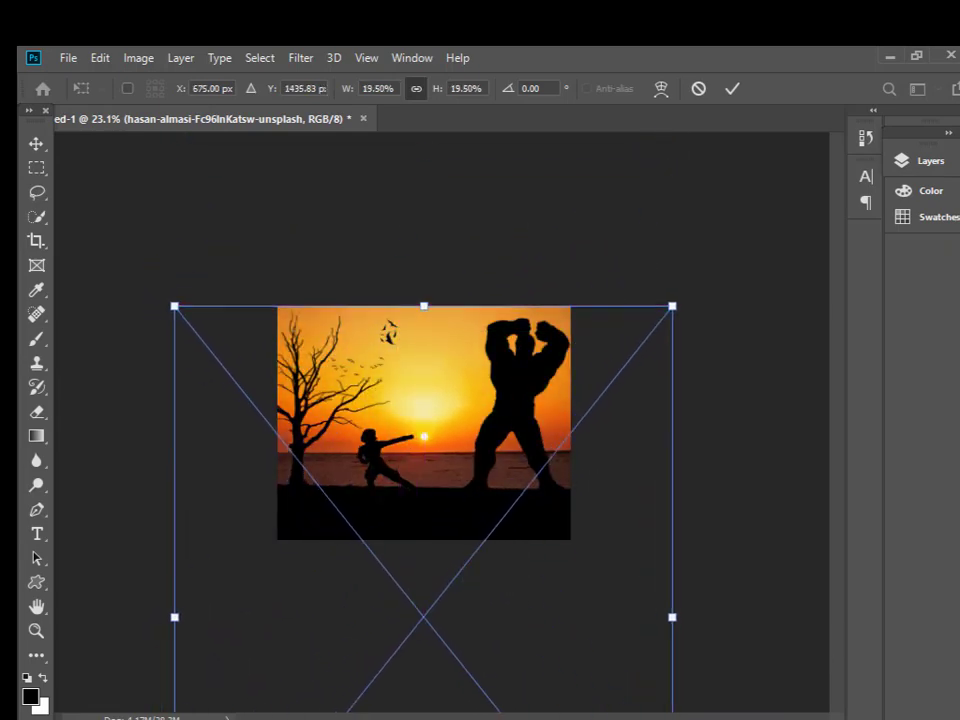
- Fine-tune the sunset photo's height behind the figures and commit it at 19.5%
scroll(424, 436, up, 1)
scroll(421, 421, down, 1)
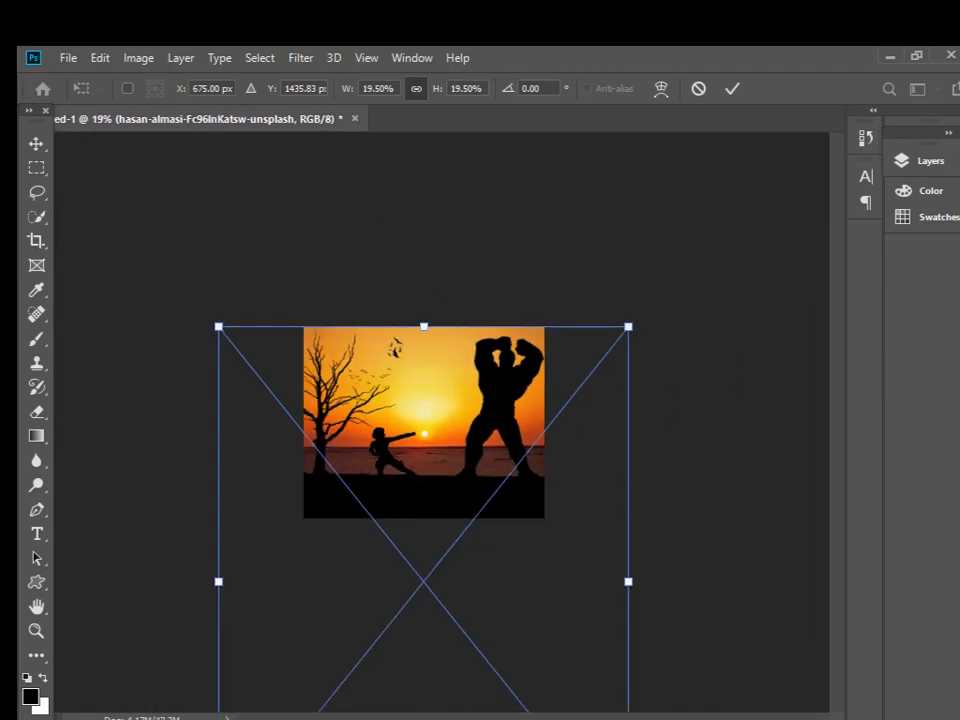
mouse_move(424, 436)
mouse_down()
mouse_move(424, 428)
mouse_move(424, 436)
mouse_up()
scroll(424, 430, up, 3)
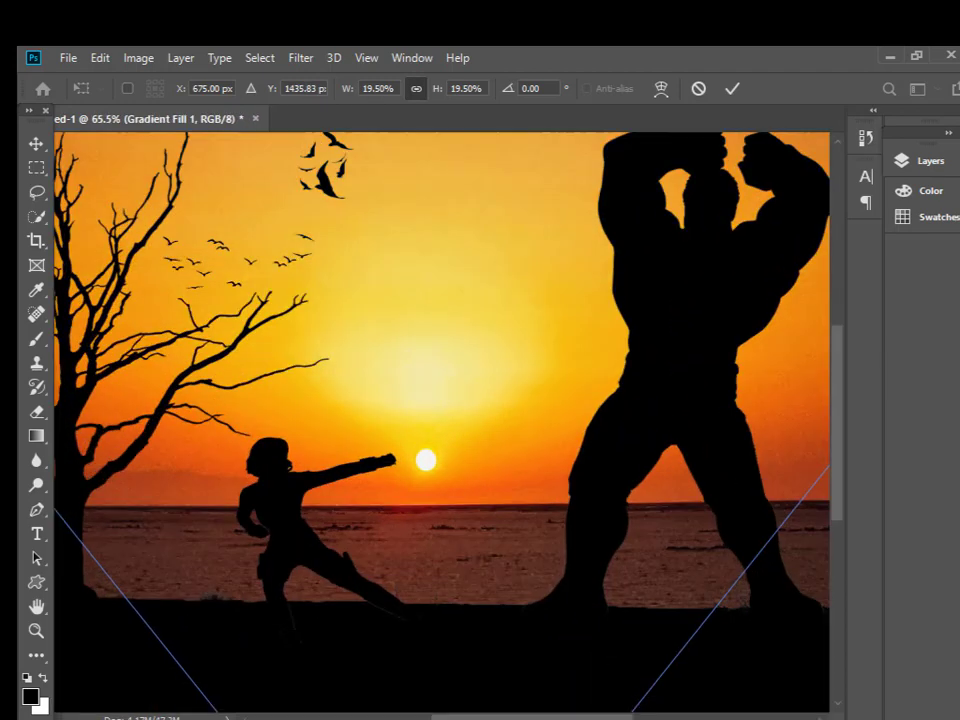
scroll(420, 455, up, 2)
drag(427, 449, 427, 432)
scroll(427, 432, down, 3)
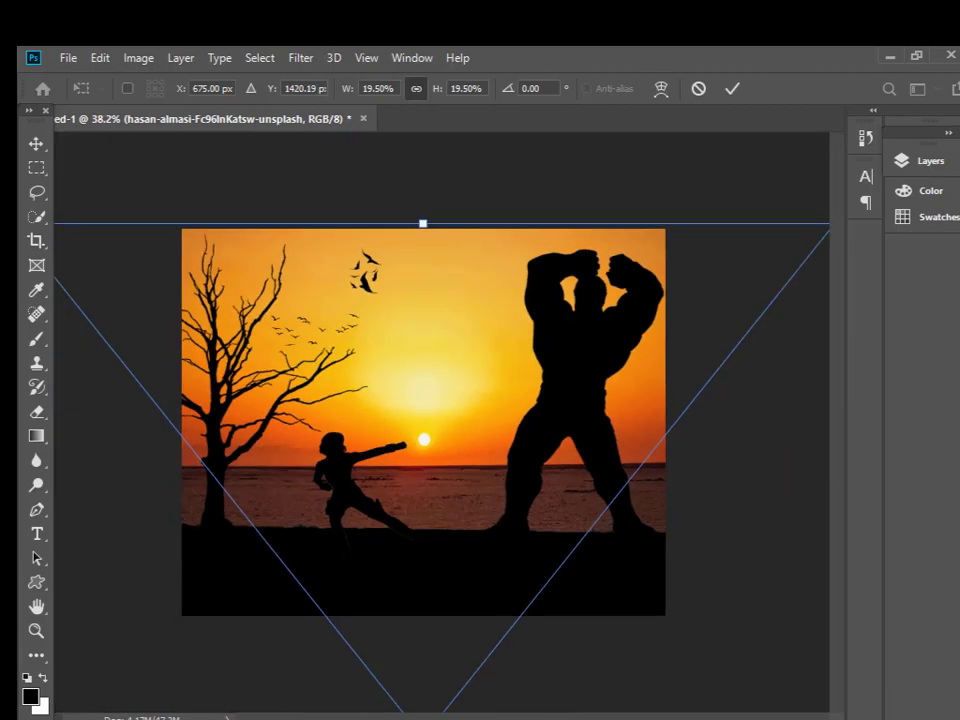
scroll(427, 432, down, 1)
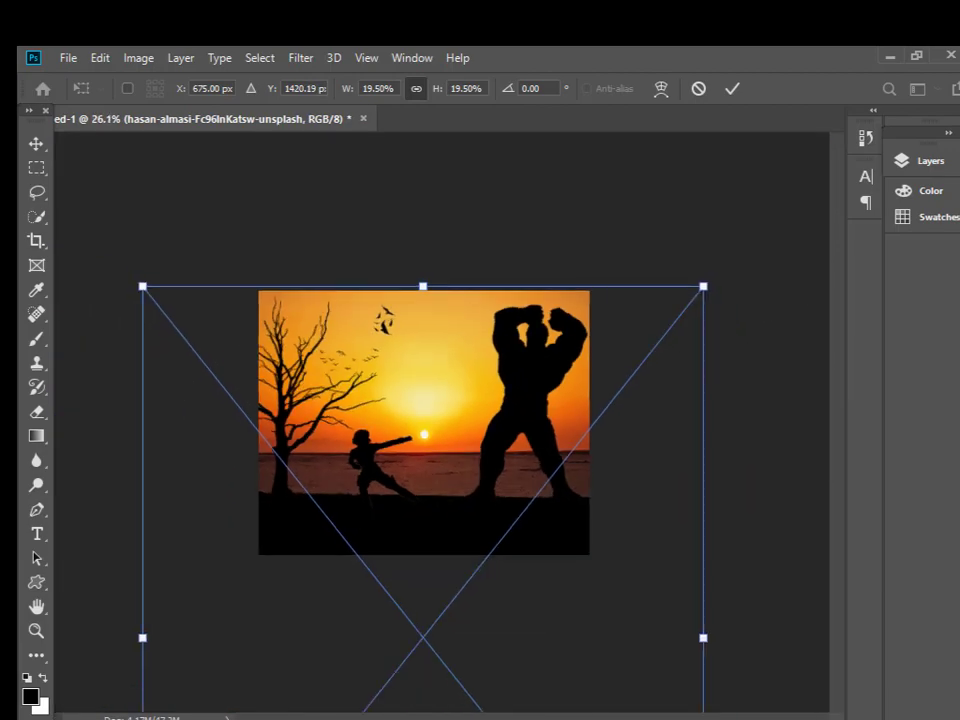
key(Return)
scroll(424, 440, up, 1)
scroll(424, 440, up, 1)
scroll(424, 440, up, 1)
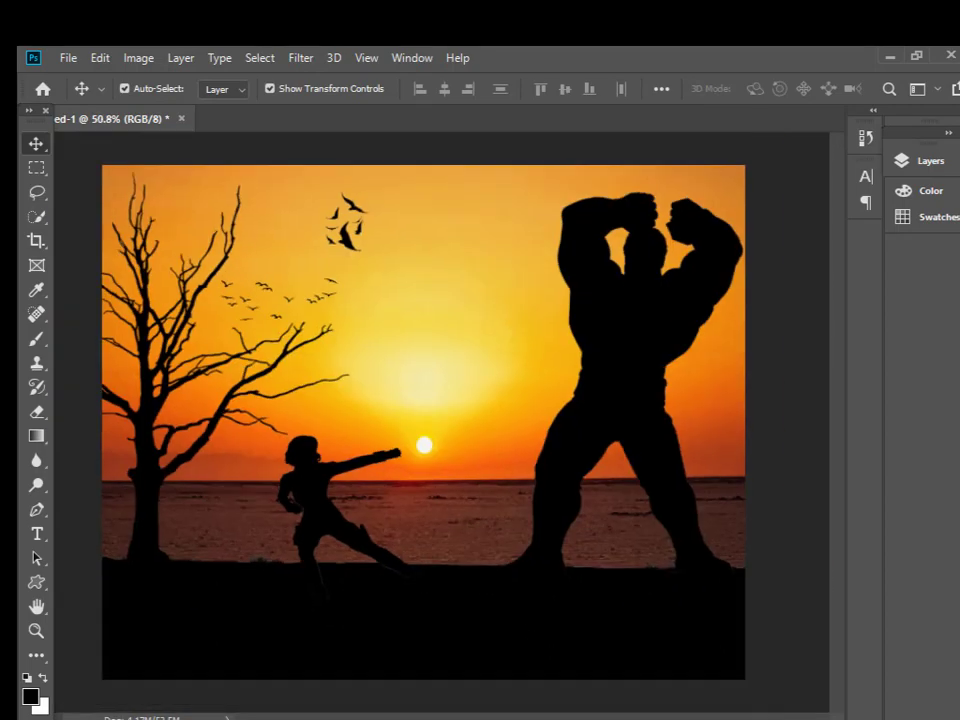
scroll(424, 420, down, 1)
- Apply a 1-pixel Defringe to the black ground layer (Layer 1)
click(181, 57)
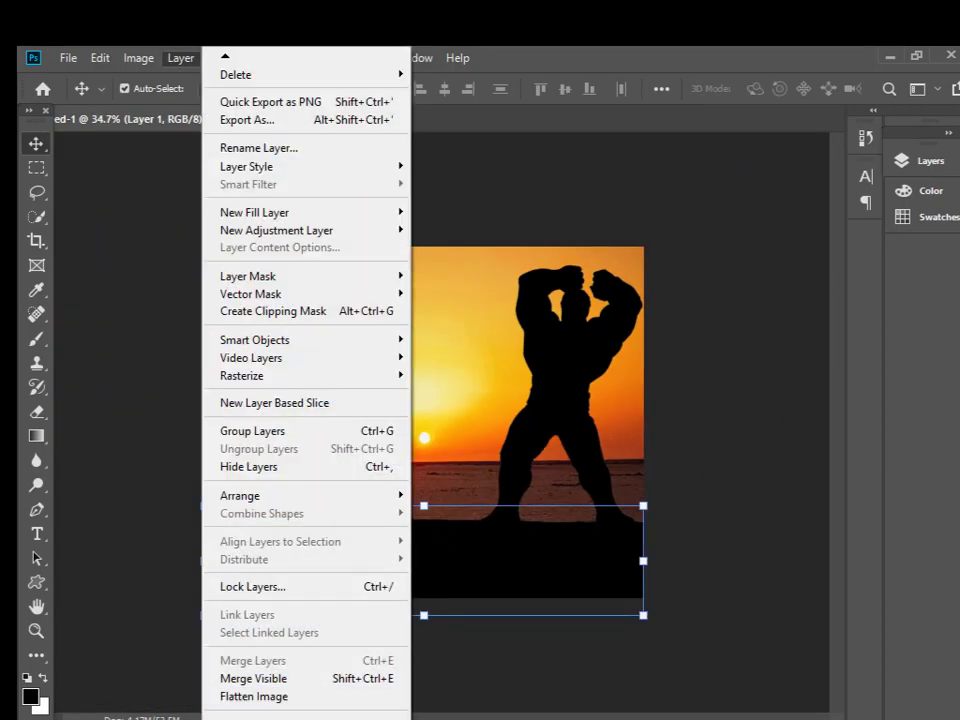
click(486, 686)
key(Return)
key(ctrl+e)
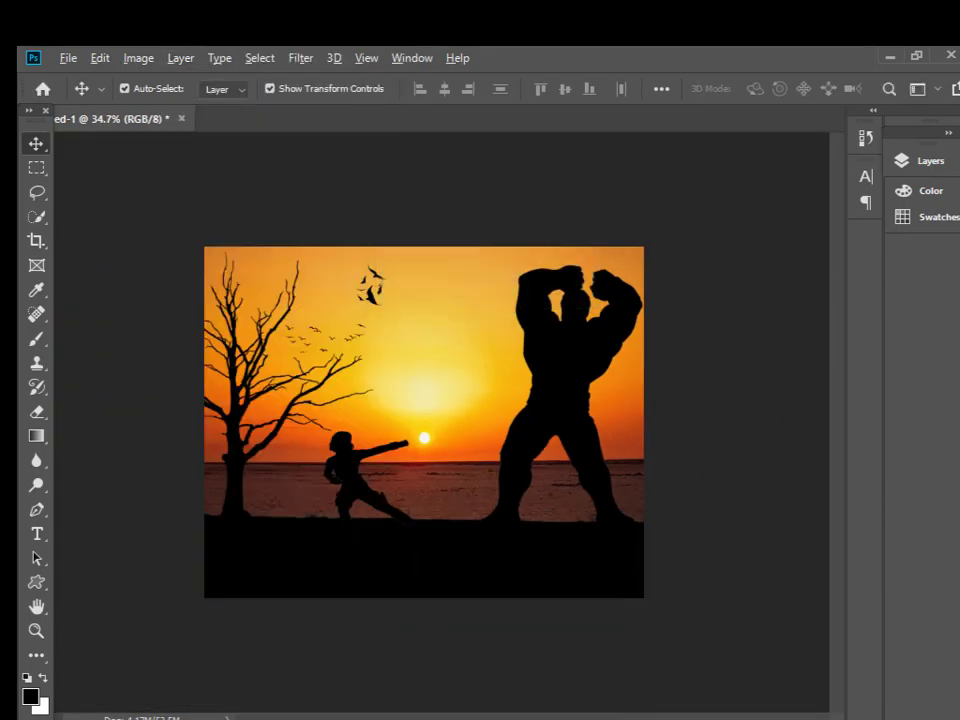
scroll(424, 440, up, 1)
scroll(424, 440, down, 1)
scroll(424, 433, up, 1)
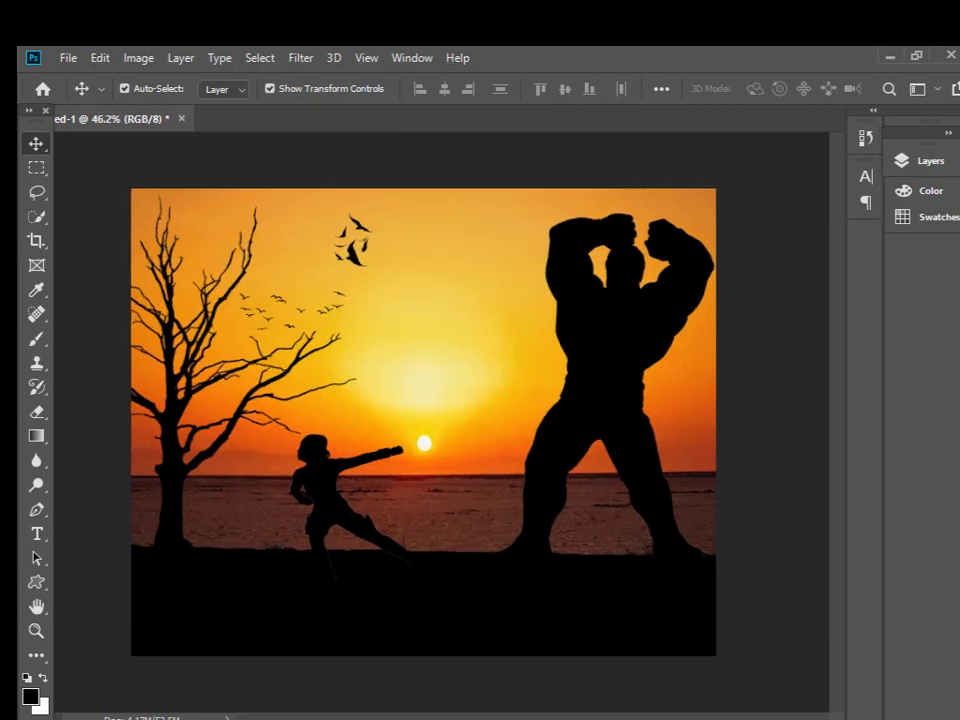
scroll(424, 433, down, 1)
scroll(424, 441, up, 1)
scroll(424, 441, up, 3)
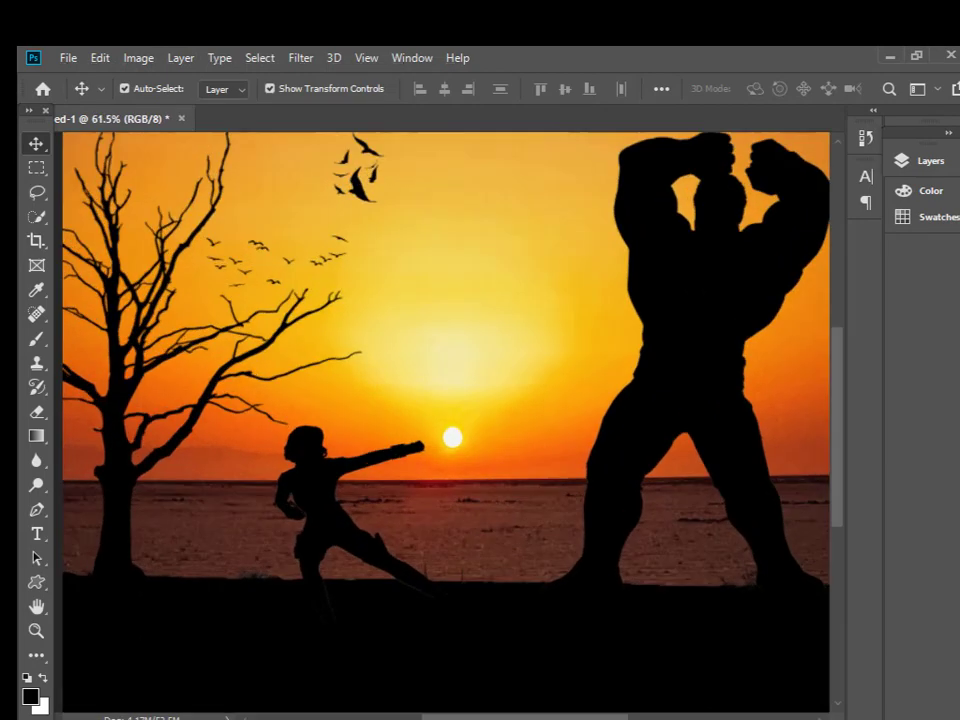
scroll(424, 441, down, 2)
scroll(424, 441, down, 1)
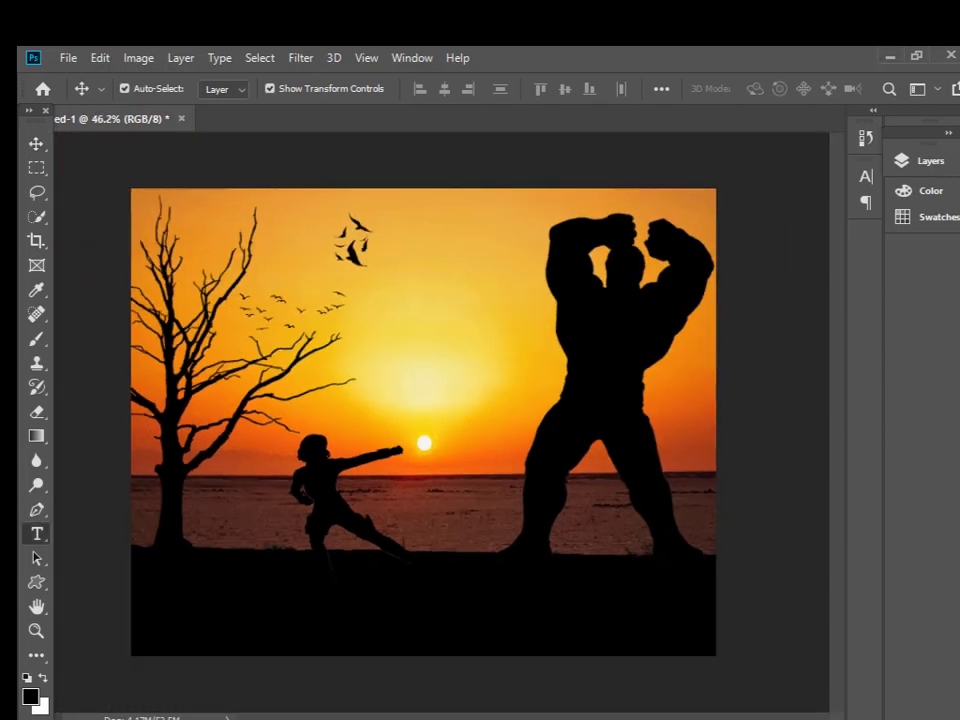
- Start a text box on the lower-left ground with the text colour set to #ffffff
key(t)
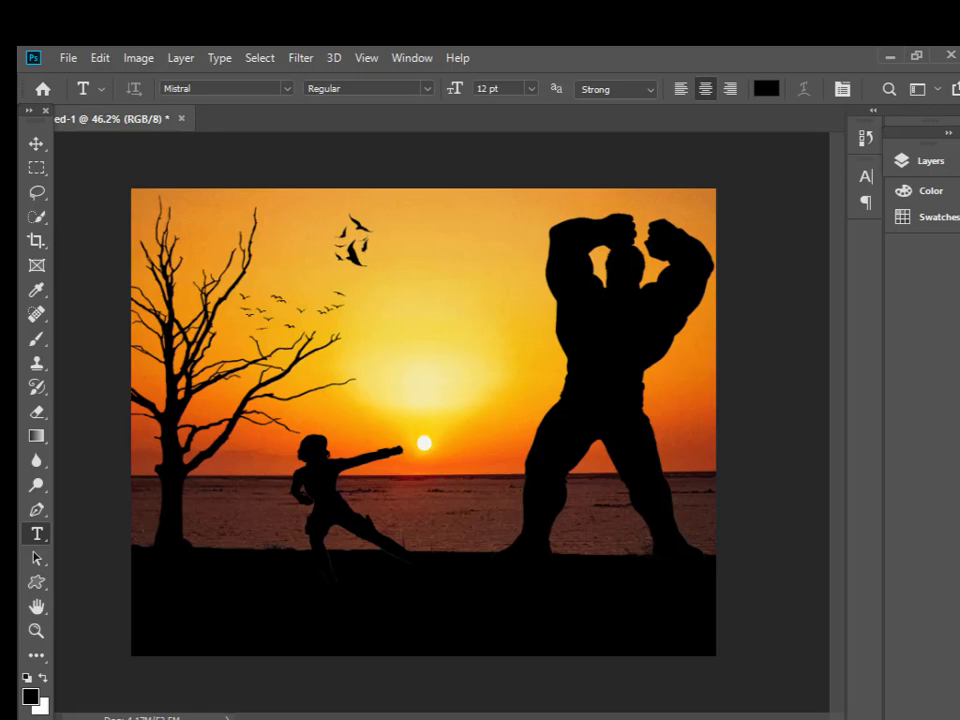
click(251, 605)
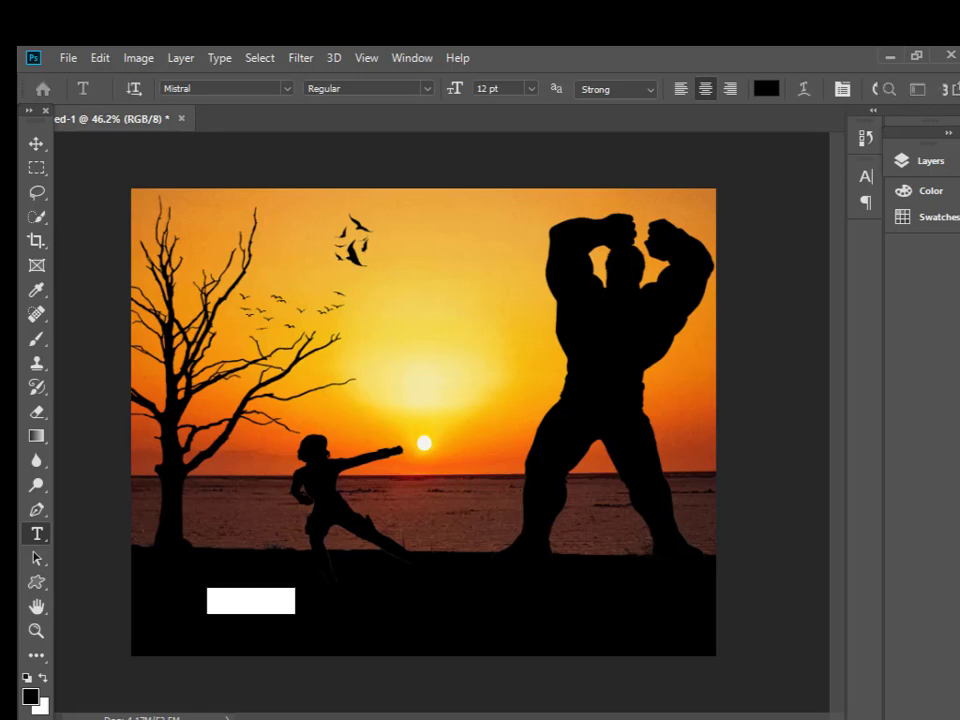
click(766, 88)
text(ffffff)
key(Return)
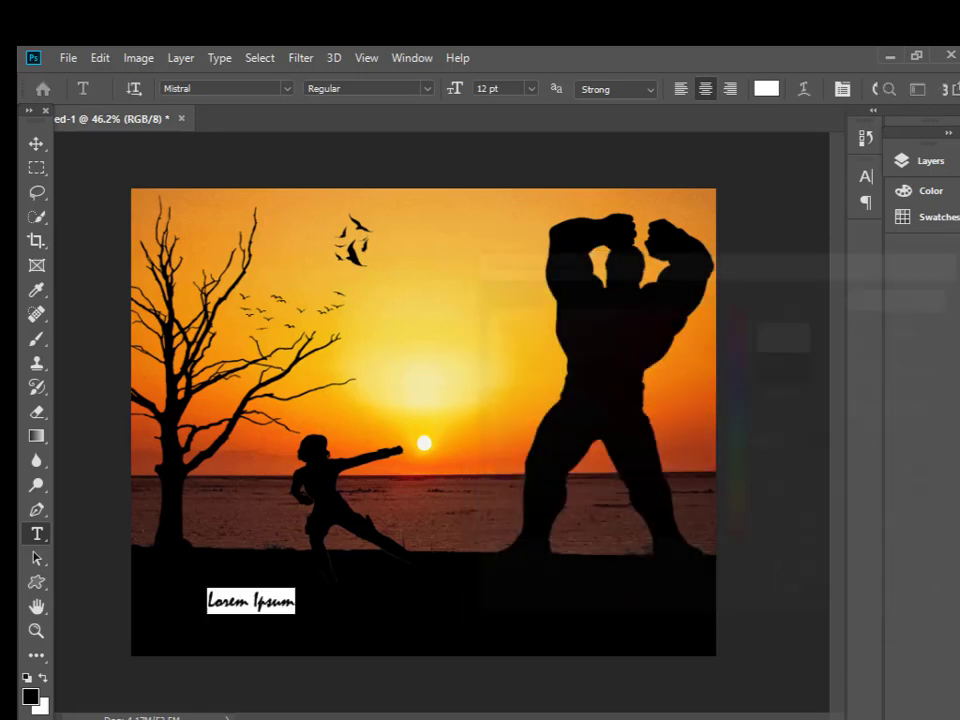
- Type the creator's social-media handle, commit it, and nudge it slightly left and down
key(BackSpace)
text(@)
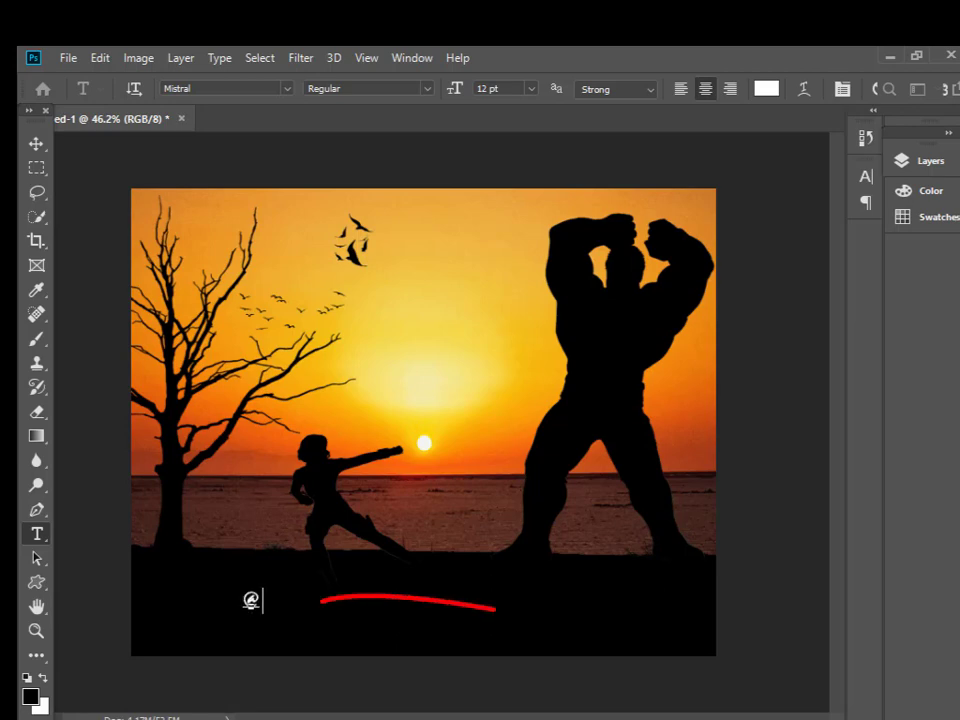
text(ewais_)
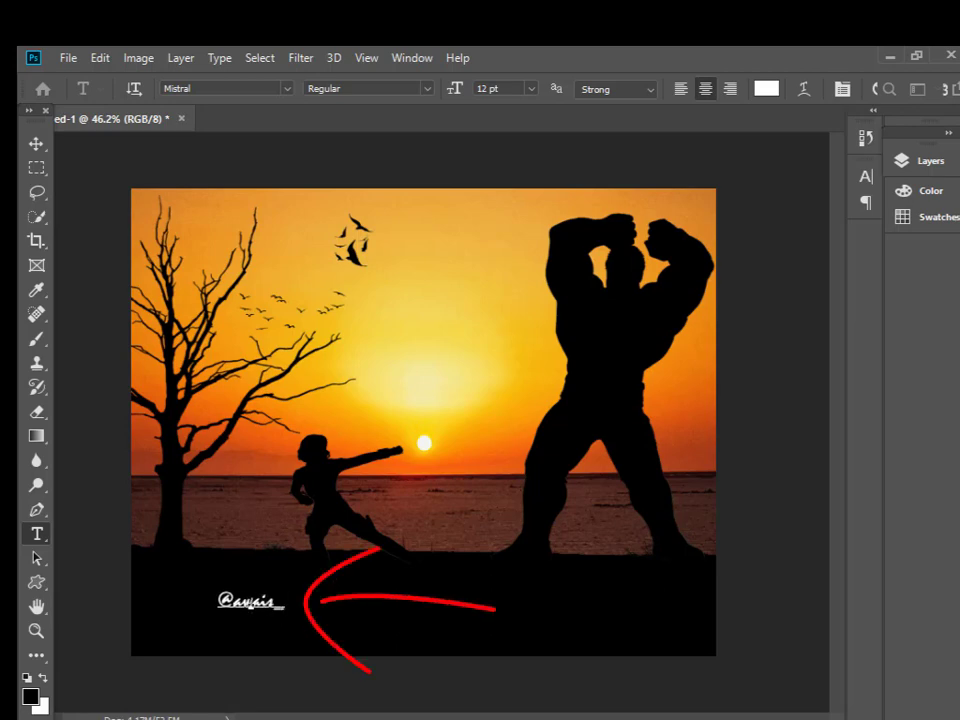
text(pro)
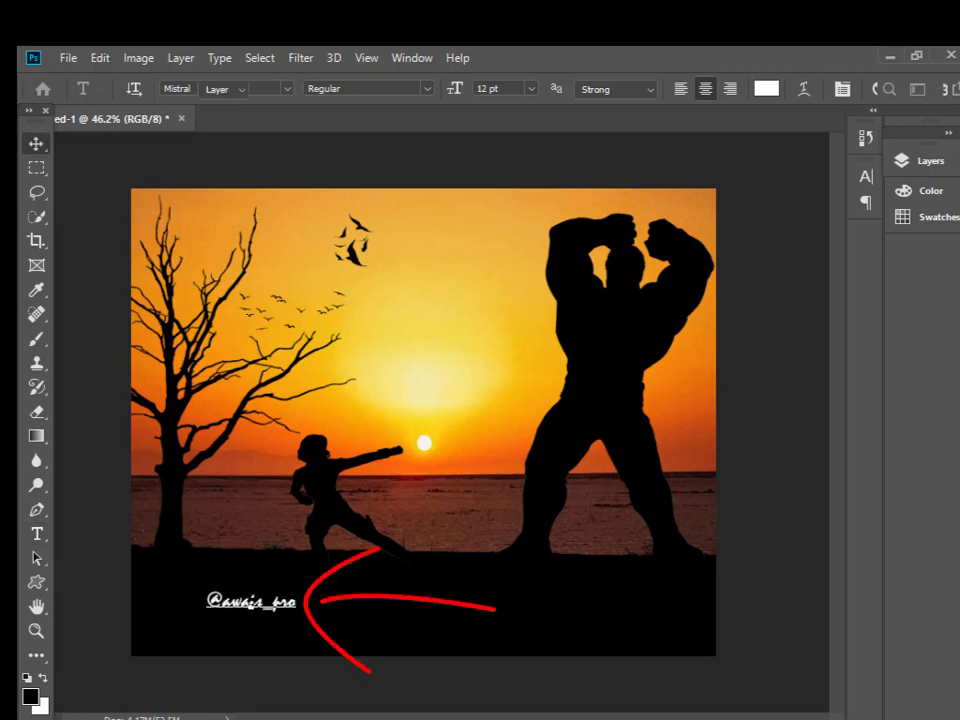
key(ctrl+Return)
key(v)
drag(250, 601, 237, 621)
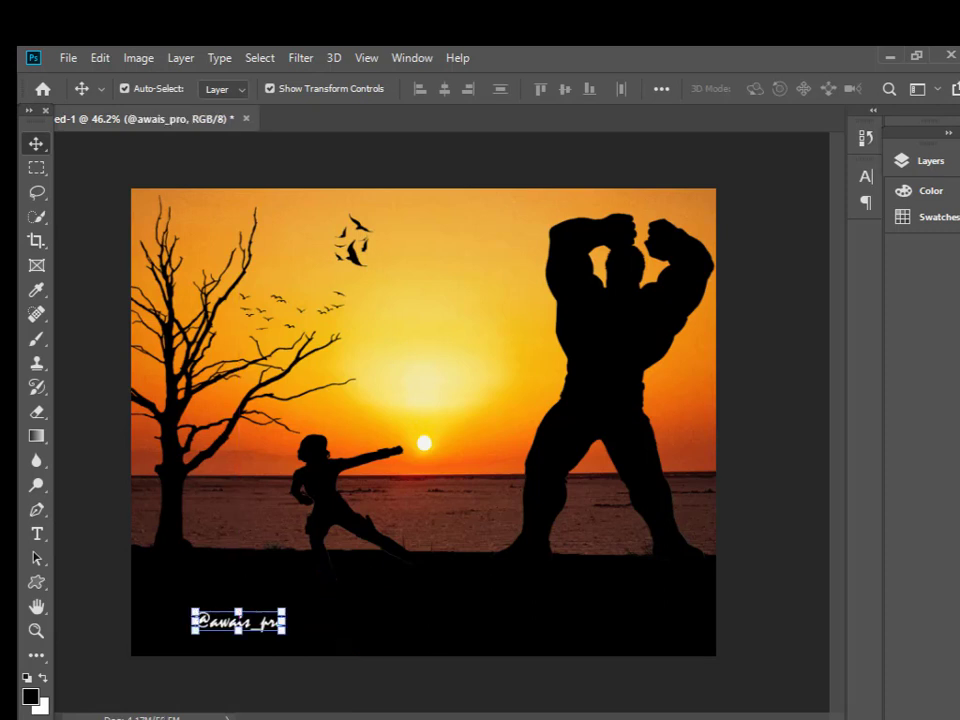
- Place MA LOGO 1.png from the desktop, shrunk to about 4%, just above the handle text
click(890, 56)
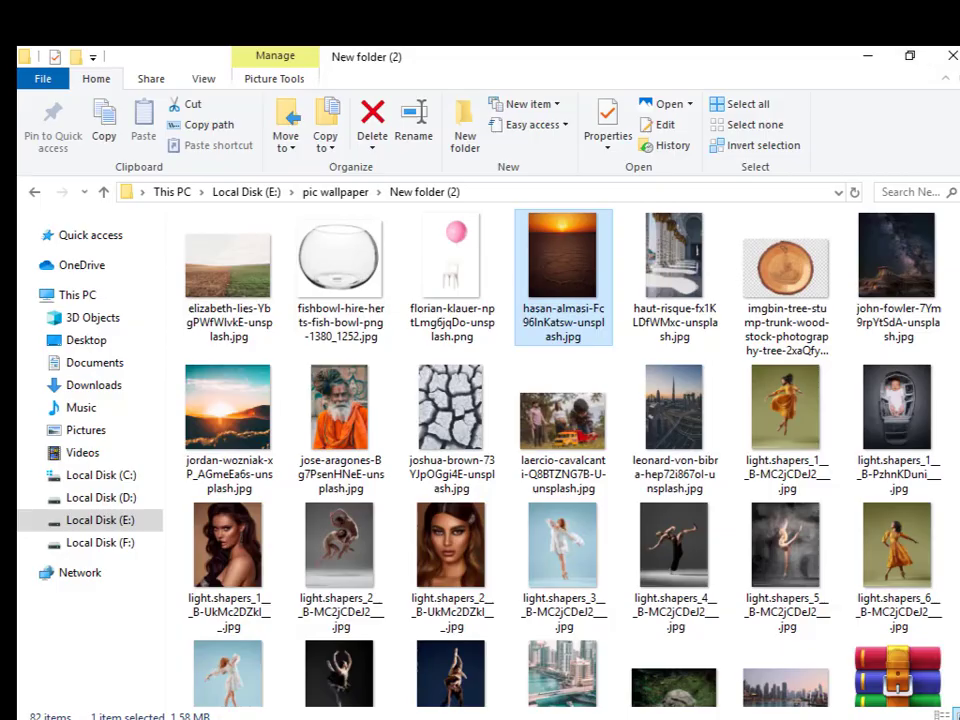
click(890, 56)
drag(199, 550, 425, 493)
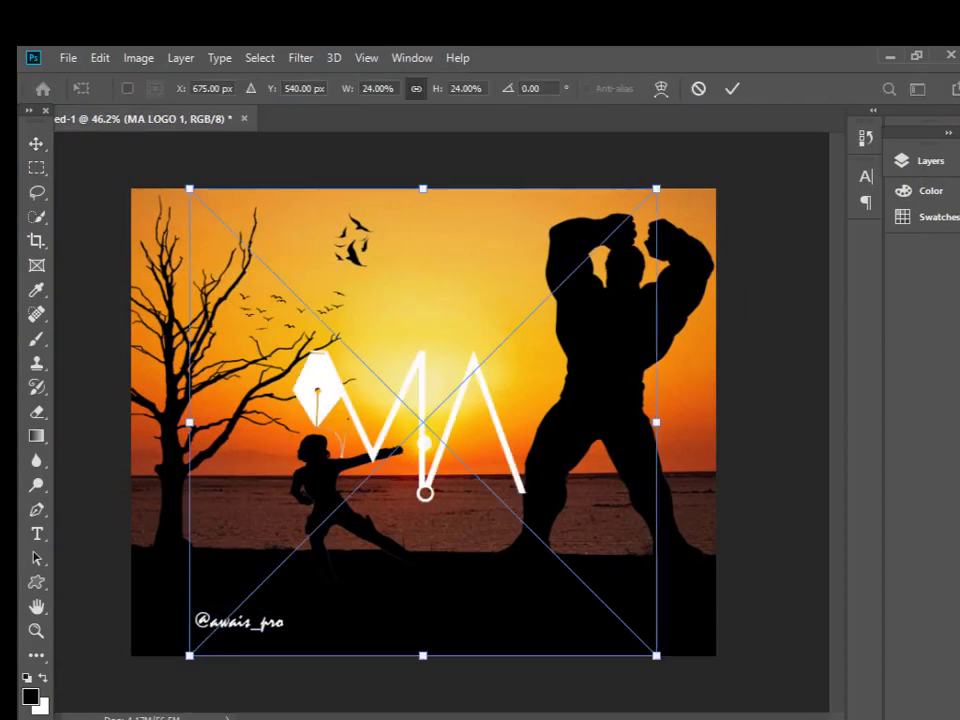
drag(656, 188, 269, 575)
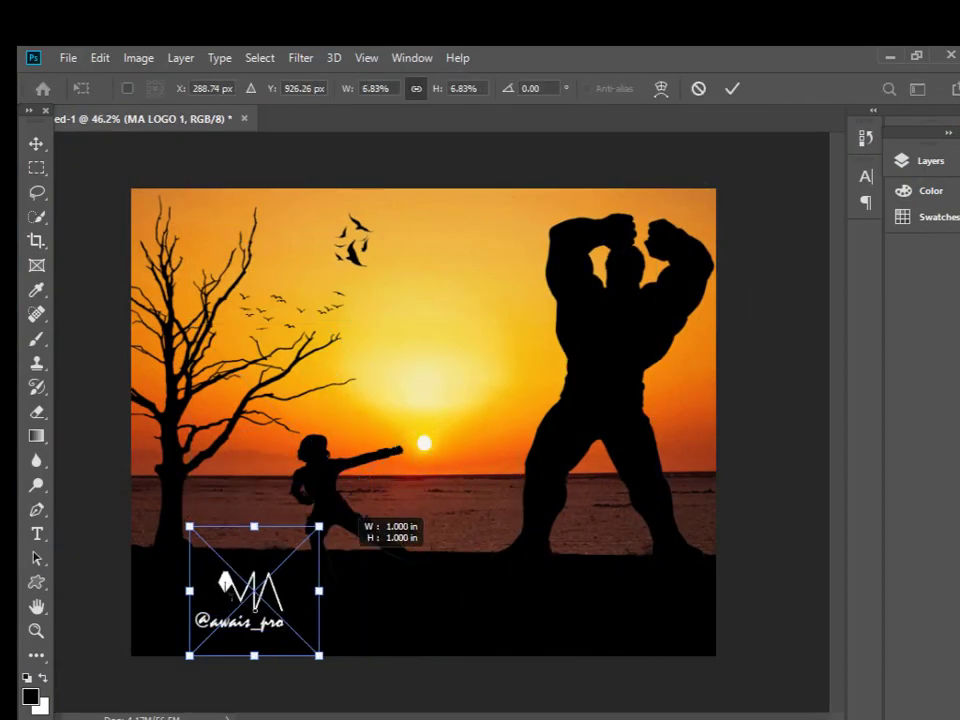
drag(230, 615, 241, 590)
key(Return)
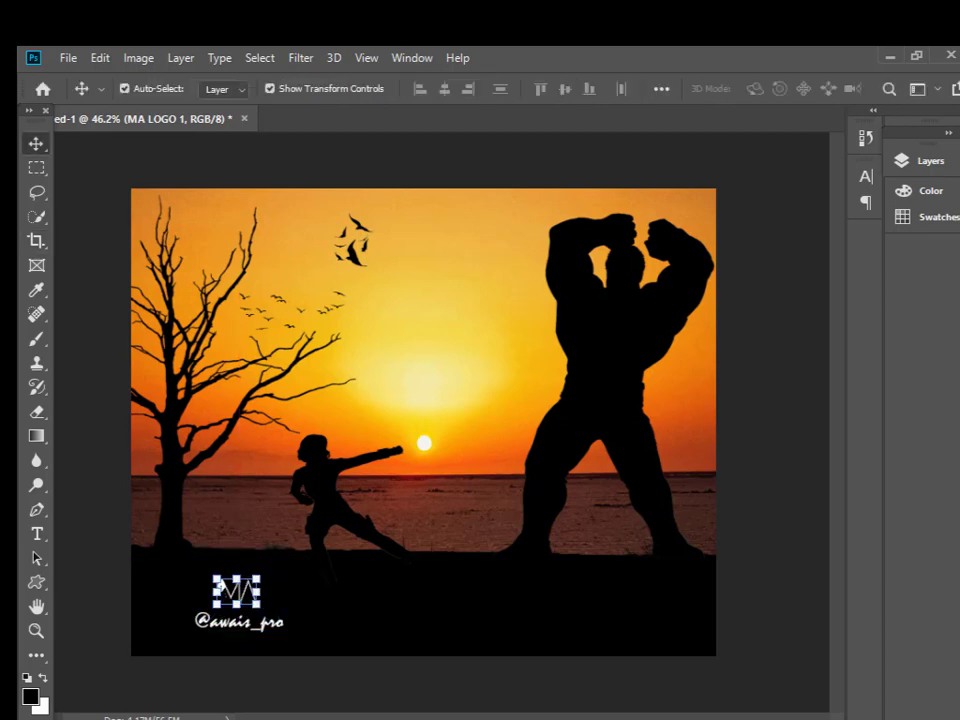
- Stamp all visible layers into a new merged top layer with Ctrl+Alt+Shift+E
key(F7)
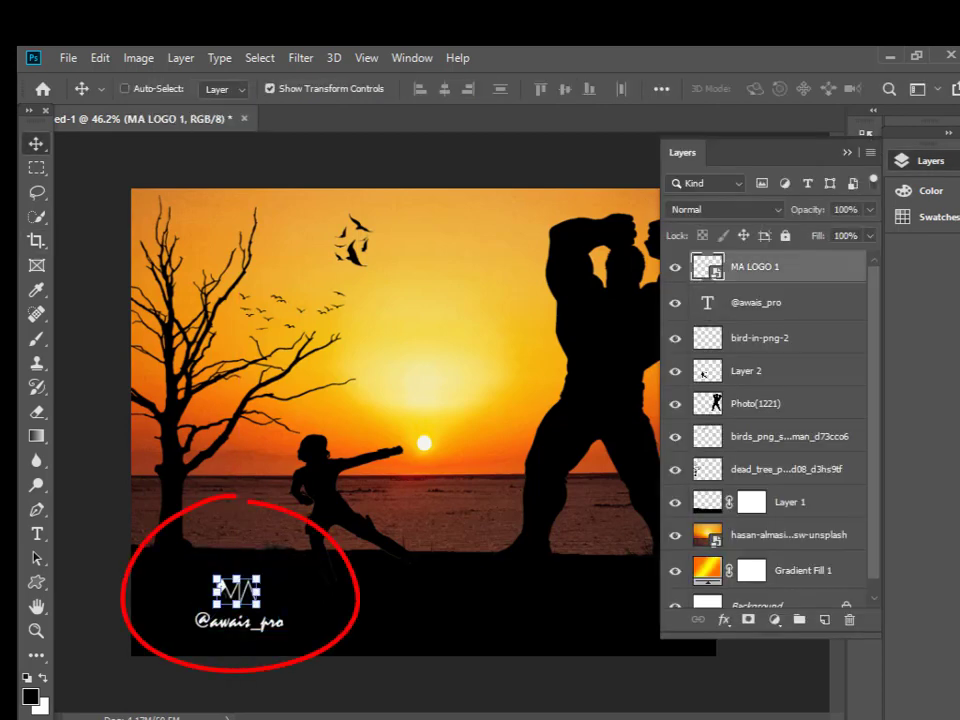
key(ctrl+alt+shift+e)
key(F7)
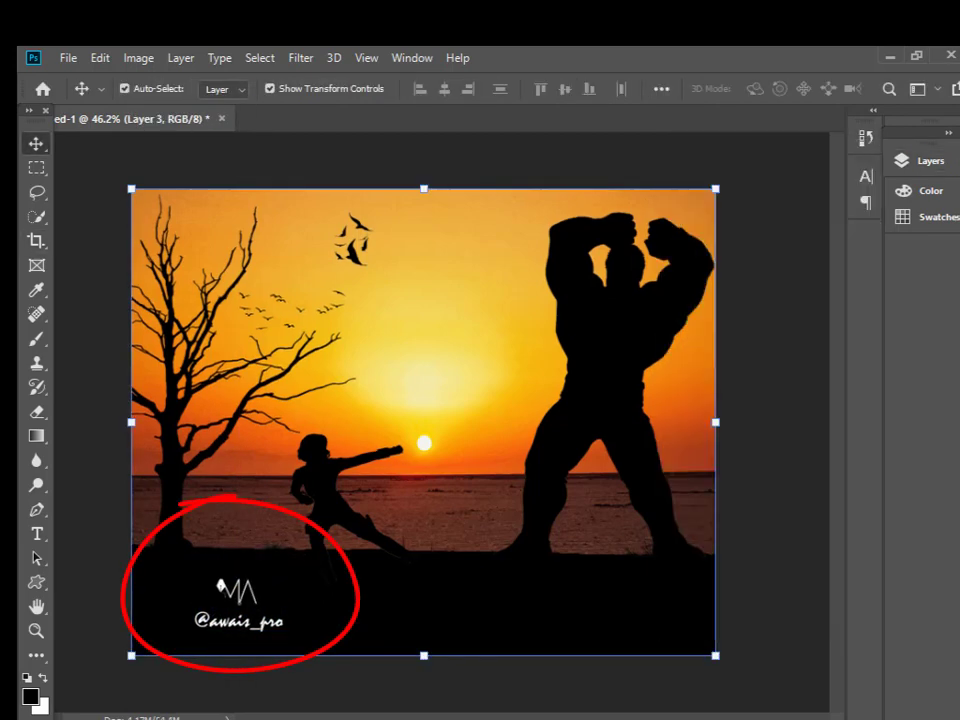
- Run Color Efex Pro 4 on the merged layer with Cross Processing method T04 at 33%
click(300, 57)
mouse_move(336, 494)
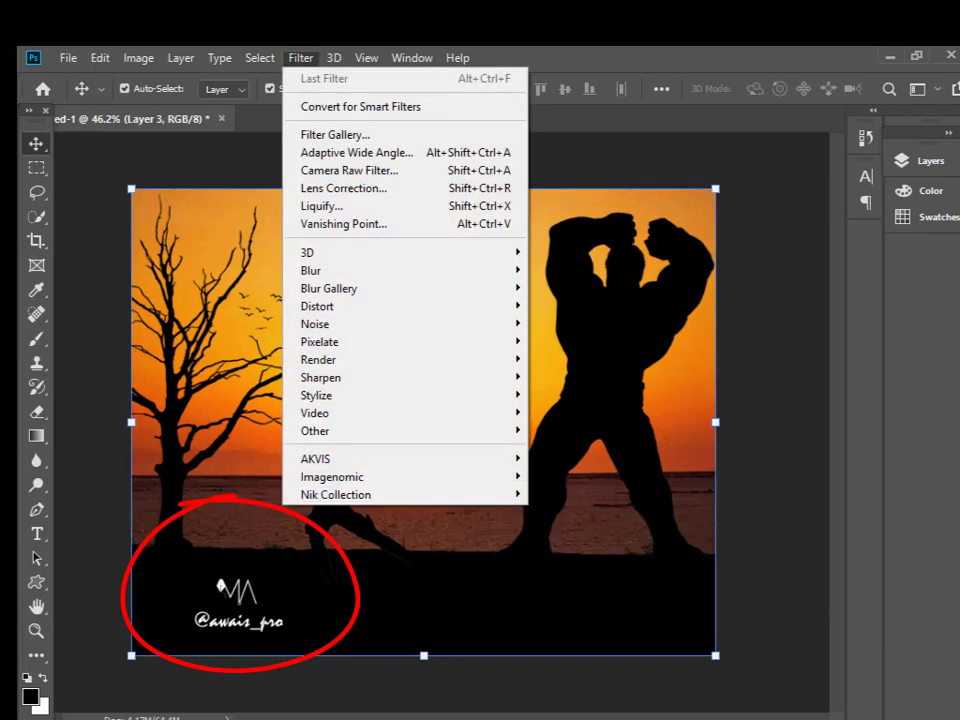
click(580, 511)
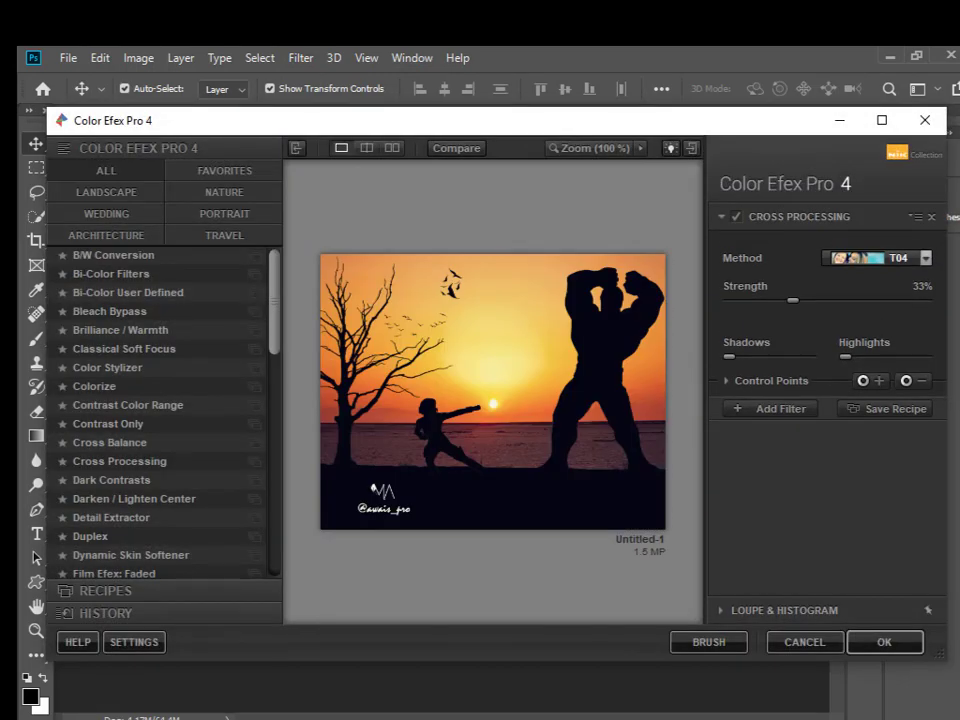
click(900, 258)
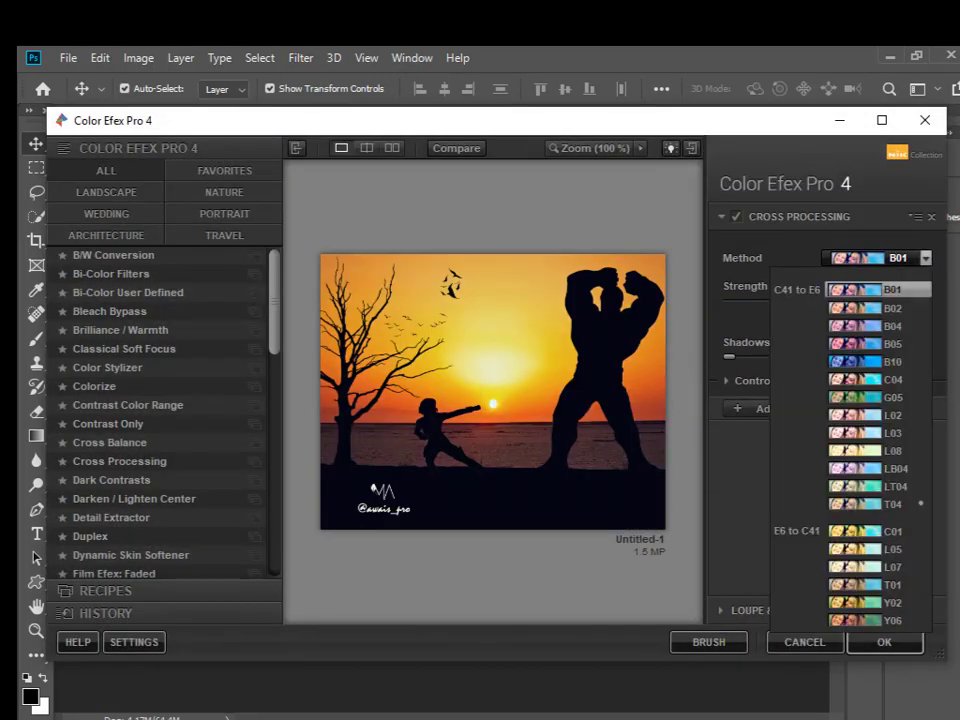
click(880, 504)
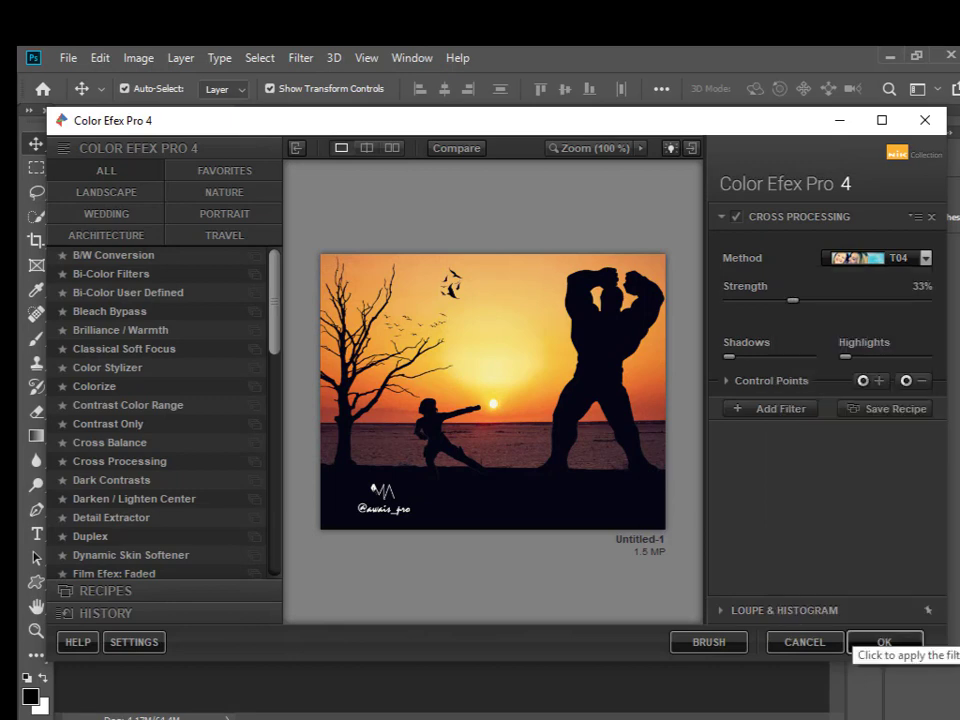
click(882, 642)
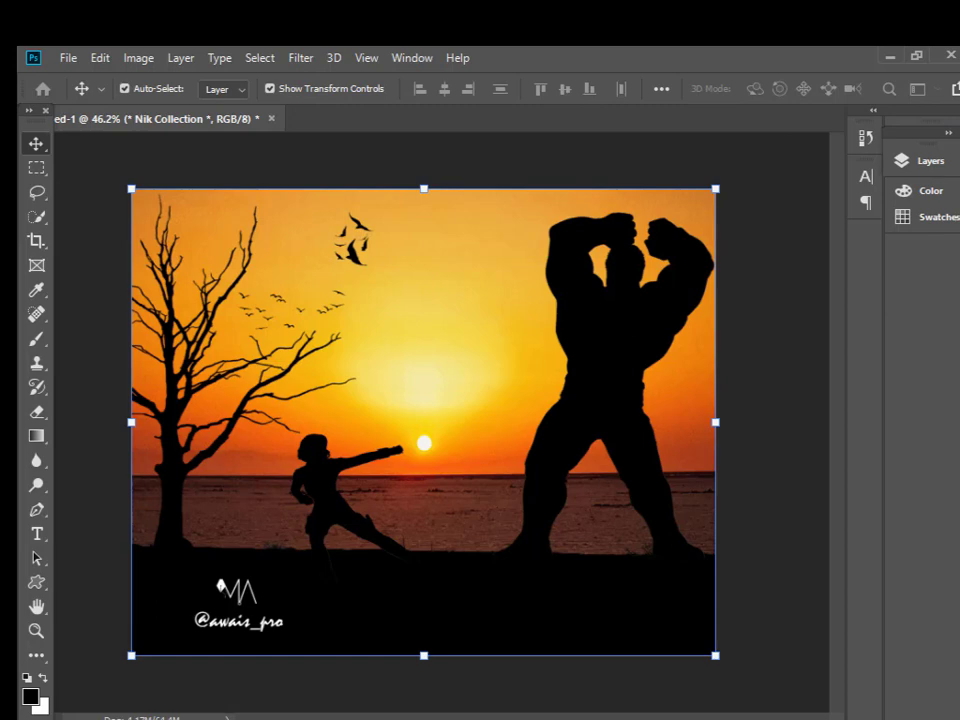
- Open the Layers panel and select the Cross Processing (CEP 4) layer above Layer 3
key(ctrl+e)
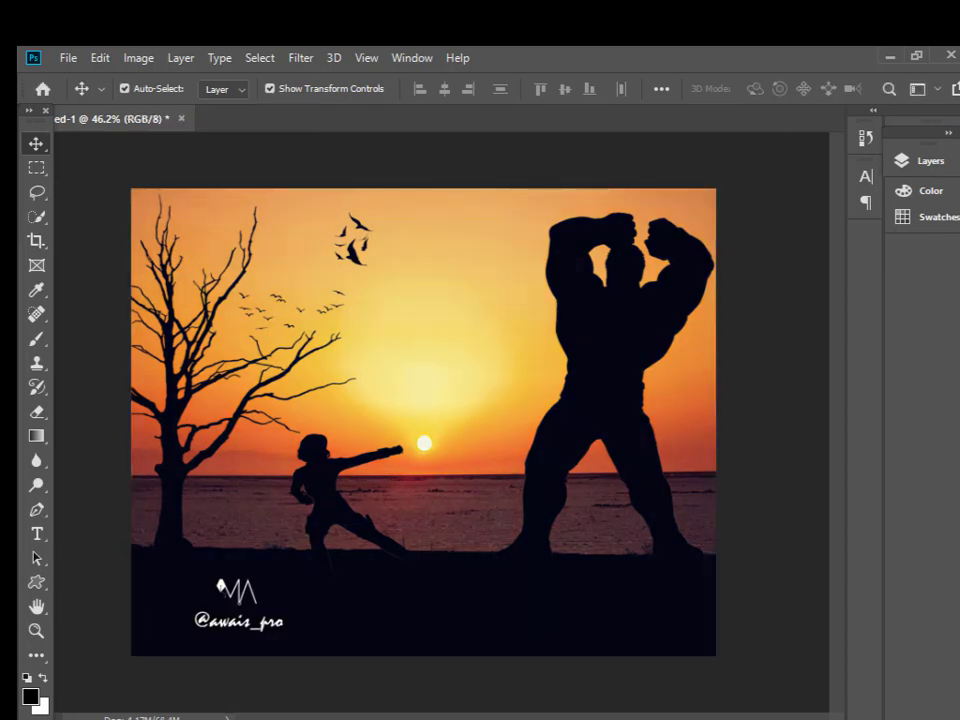
key(alt)
key(F7)
key(alt+period)
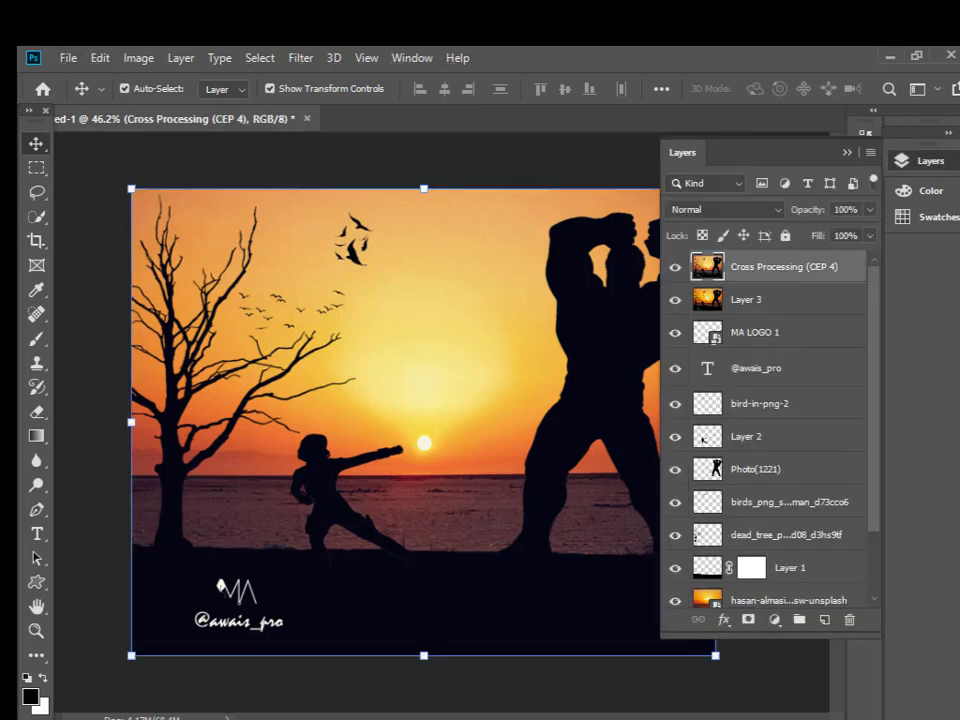